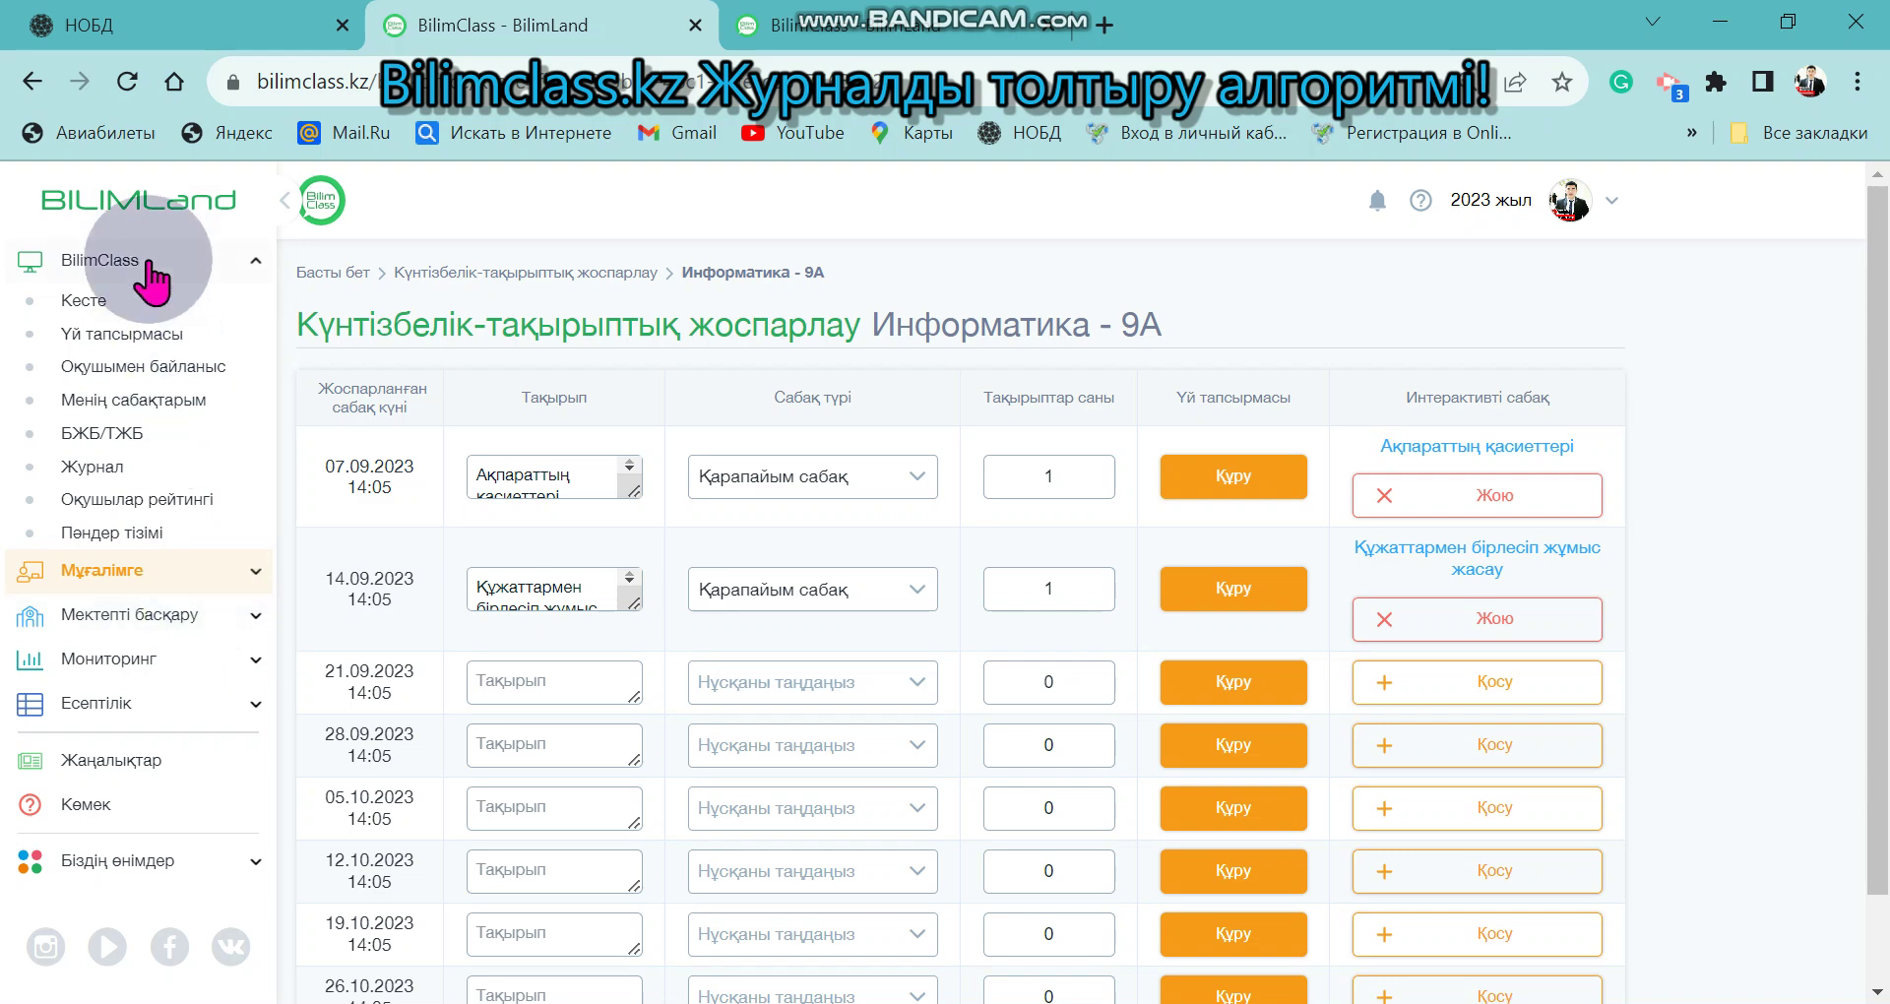
# Open the lesson schedule (Кесте) and view the topic notice on the 9 А Информатика lesson of 21 September
pyautogui.click(150, 261)
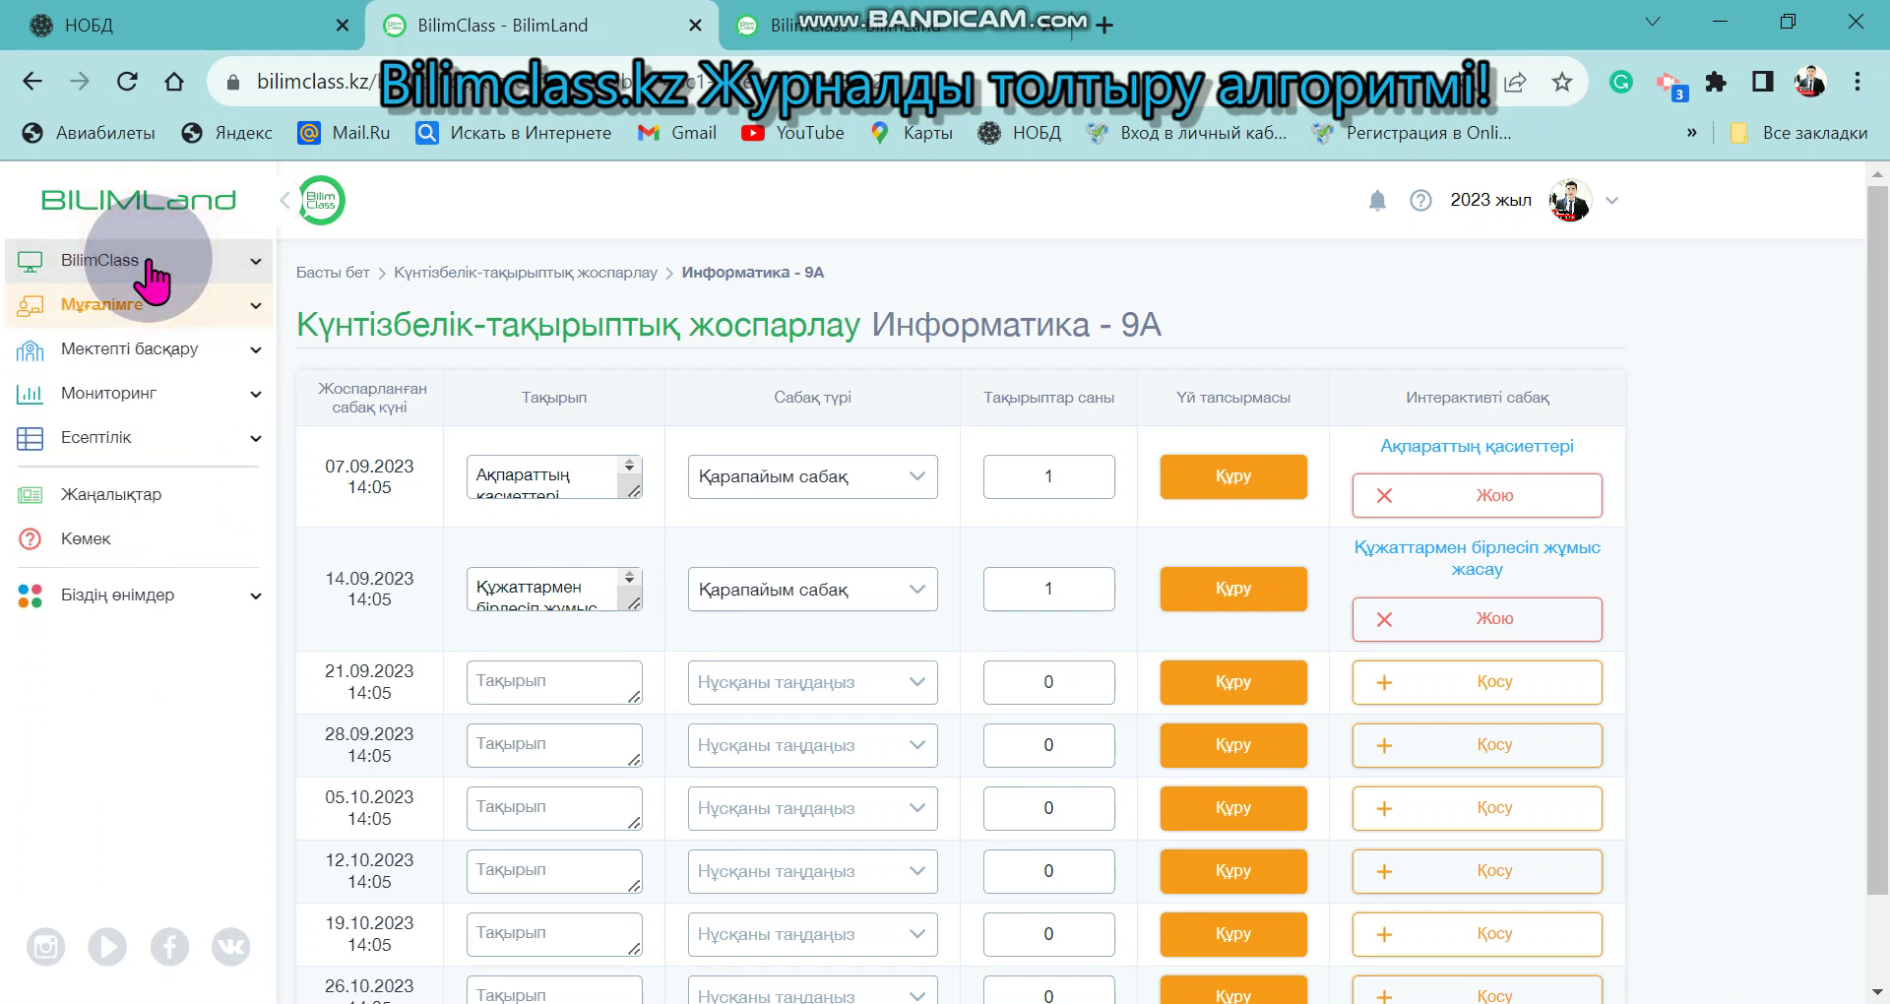
pyautogui.click(147, 263)
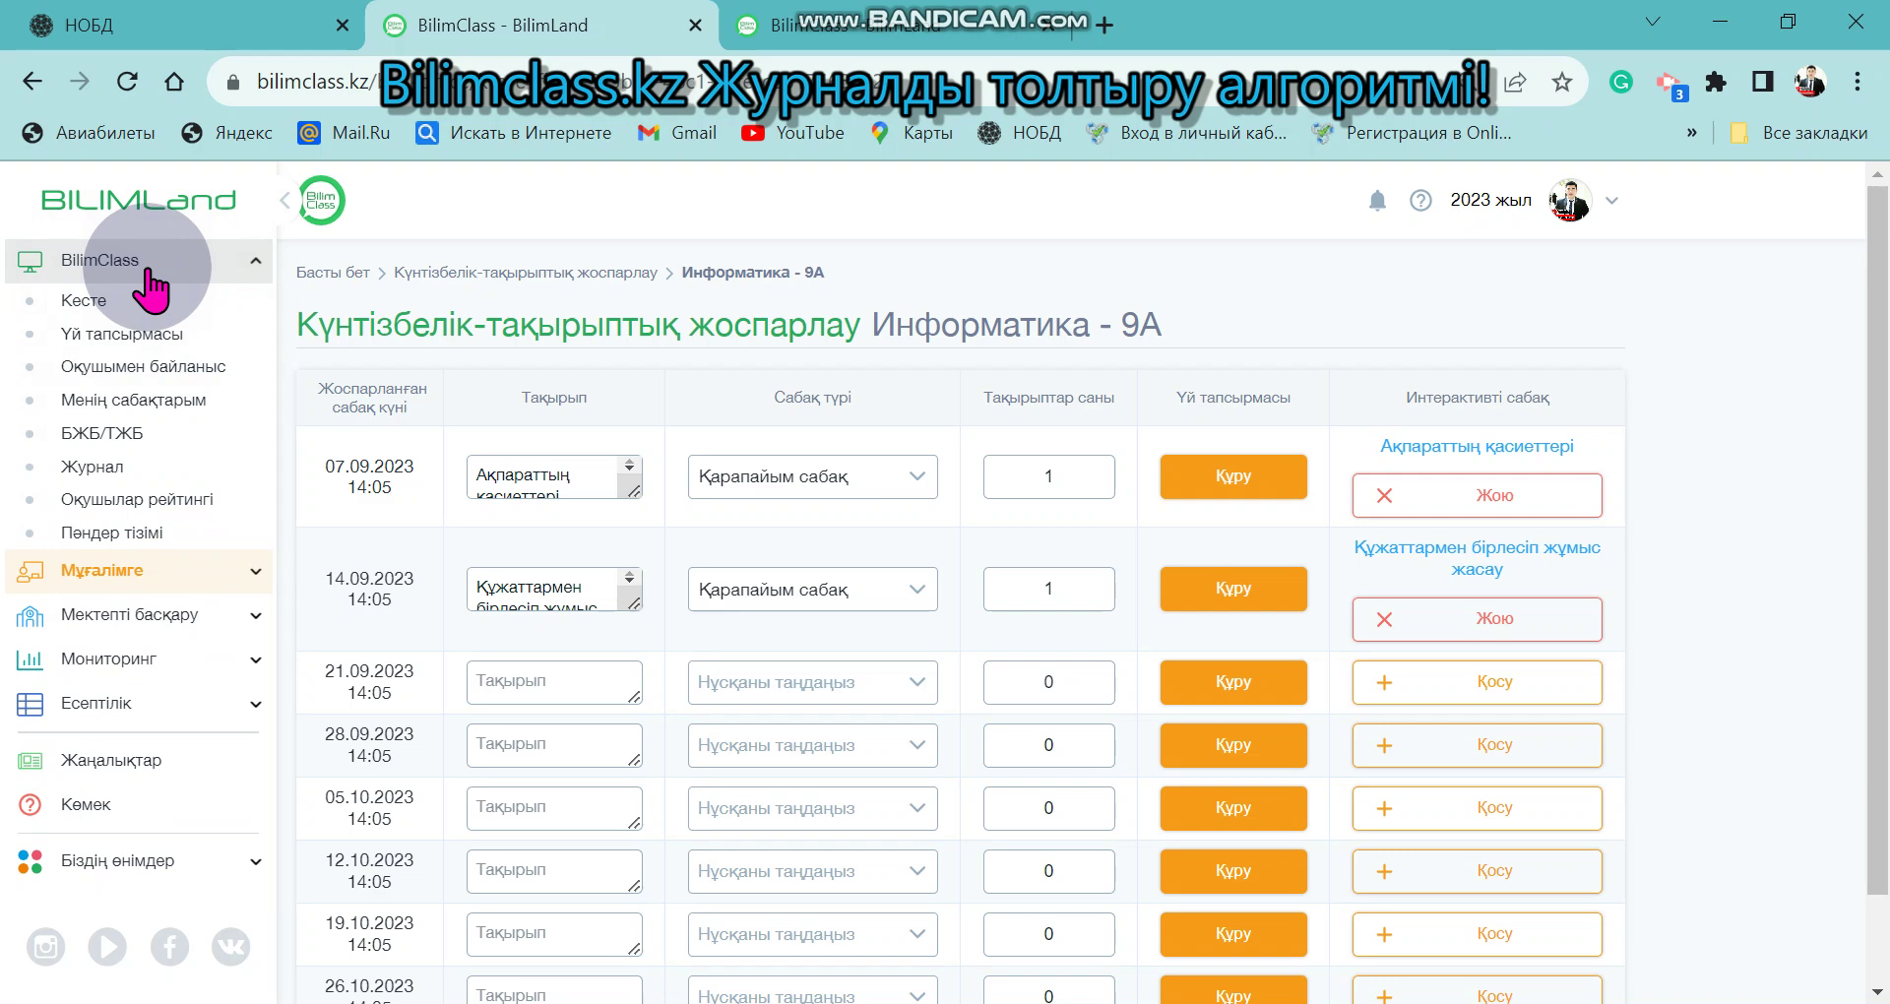
pyautogui.click(128, 302)
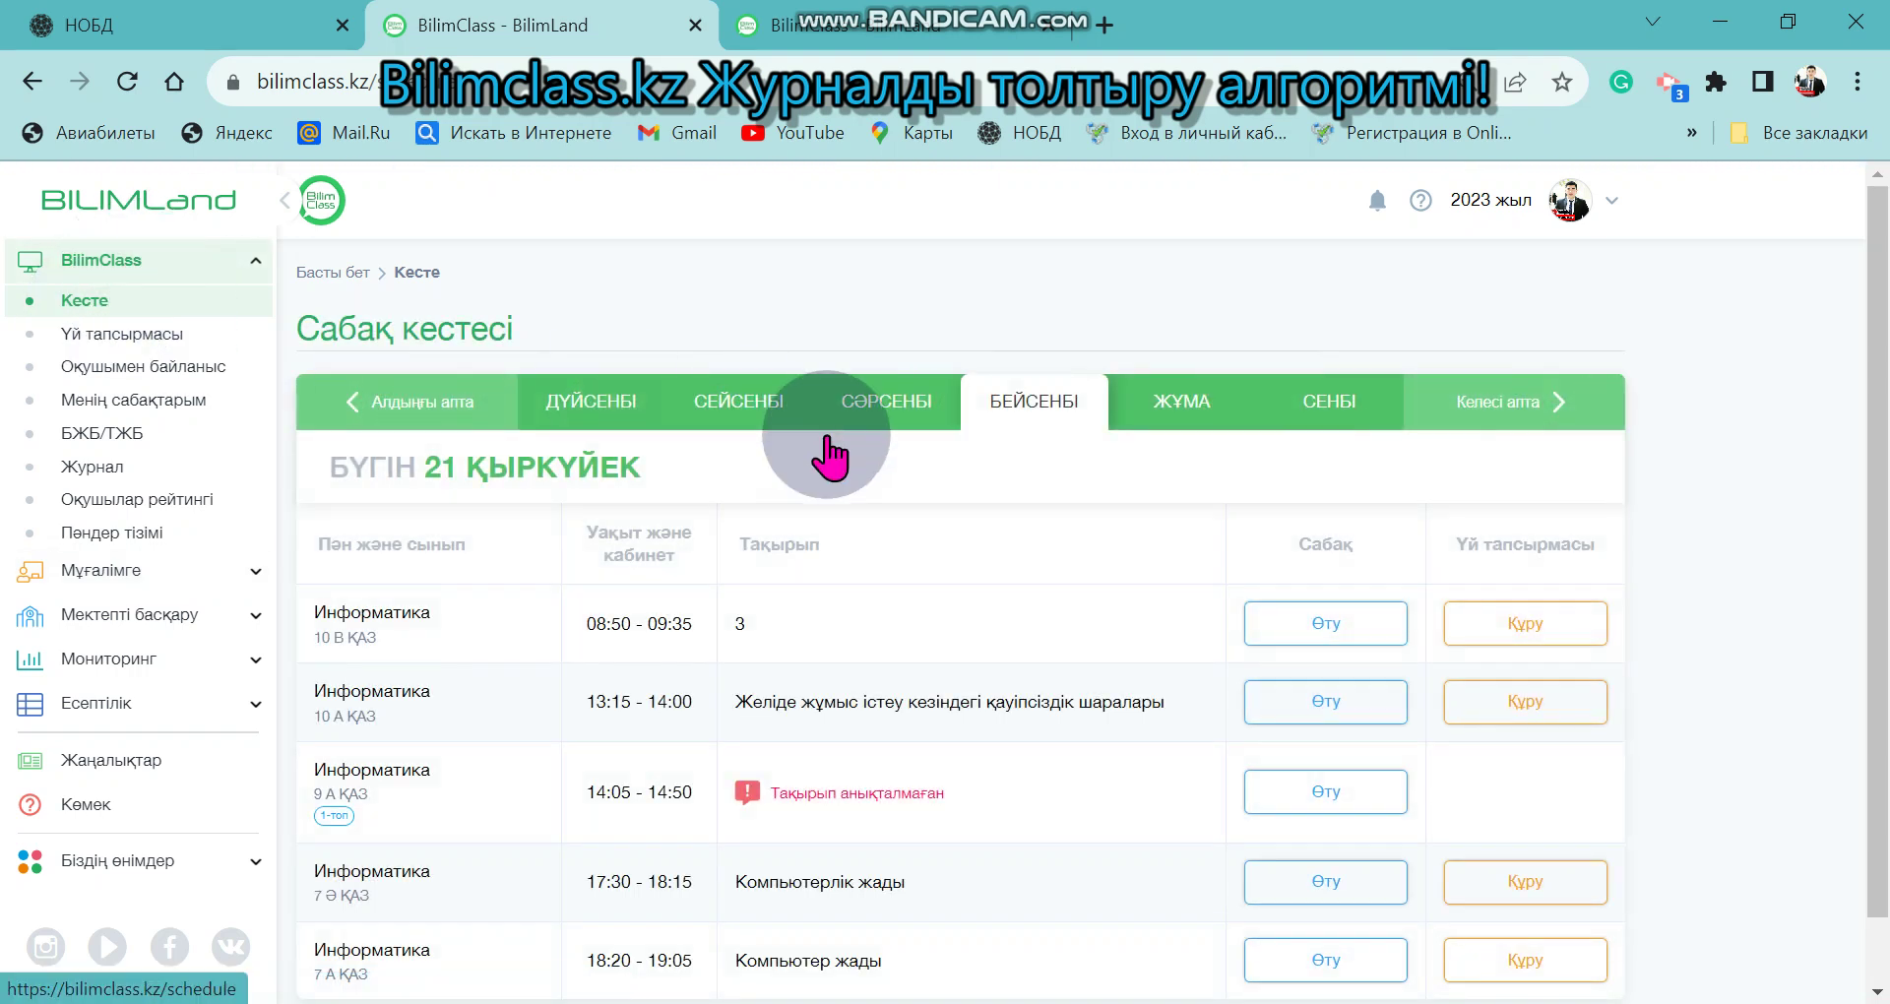
pyautogui.moveTo(1879, 433); pyautogui.dragTo(1879, 561)
pyautogui.click(1700, 467)
pyautogui.click(286, 203)
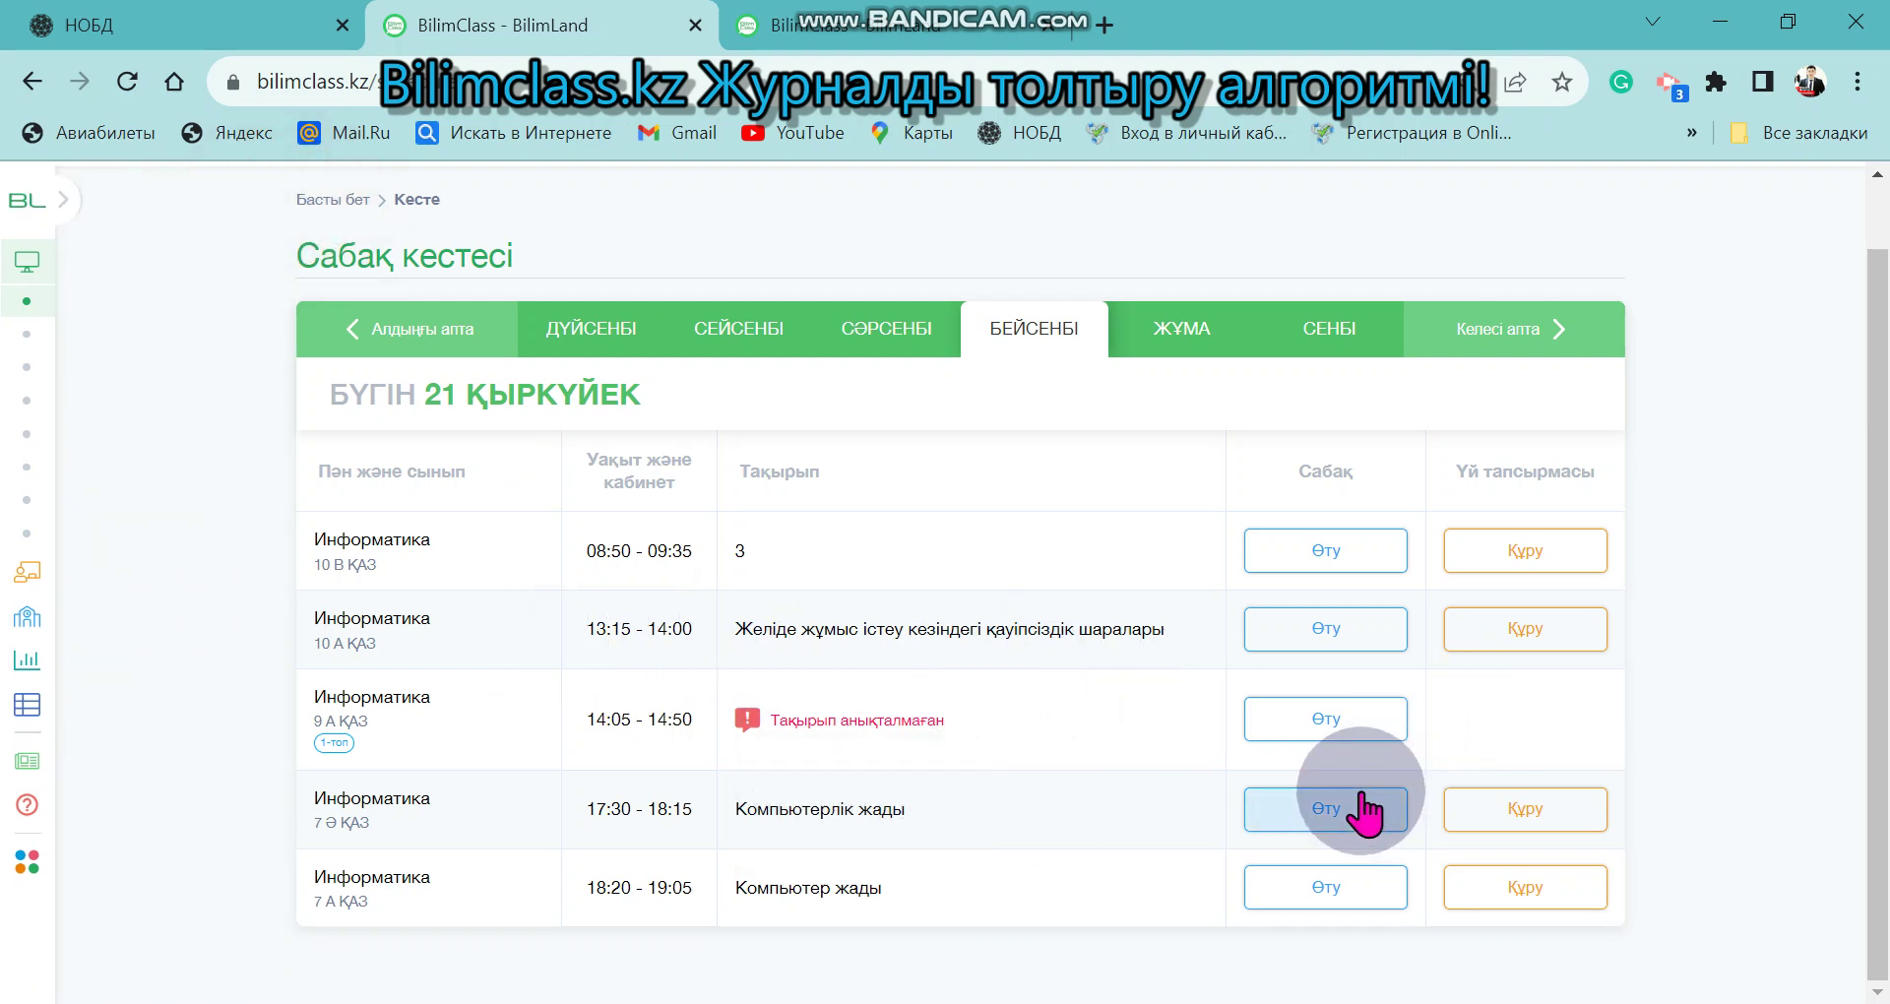
pyautogui.moveTo(866, 745)
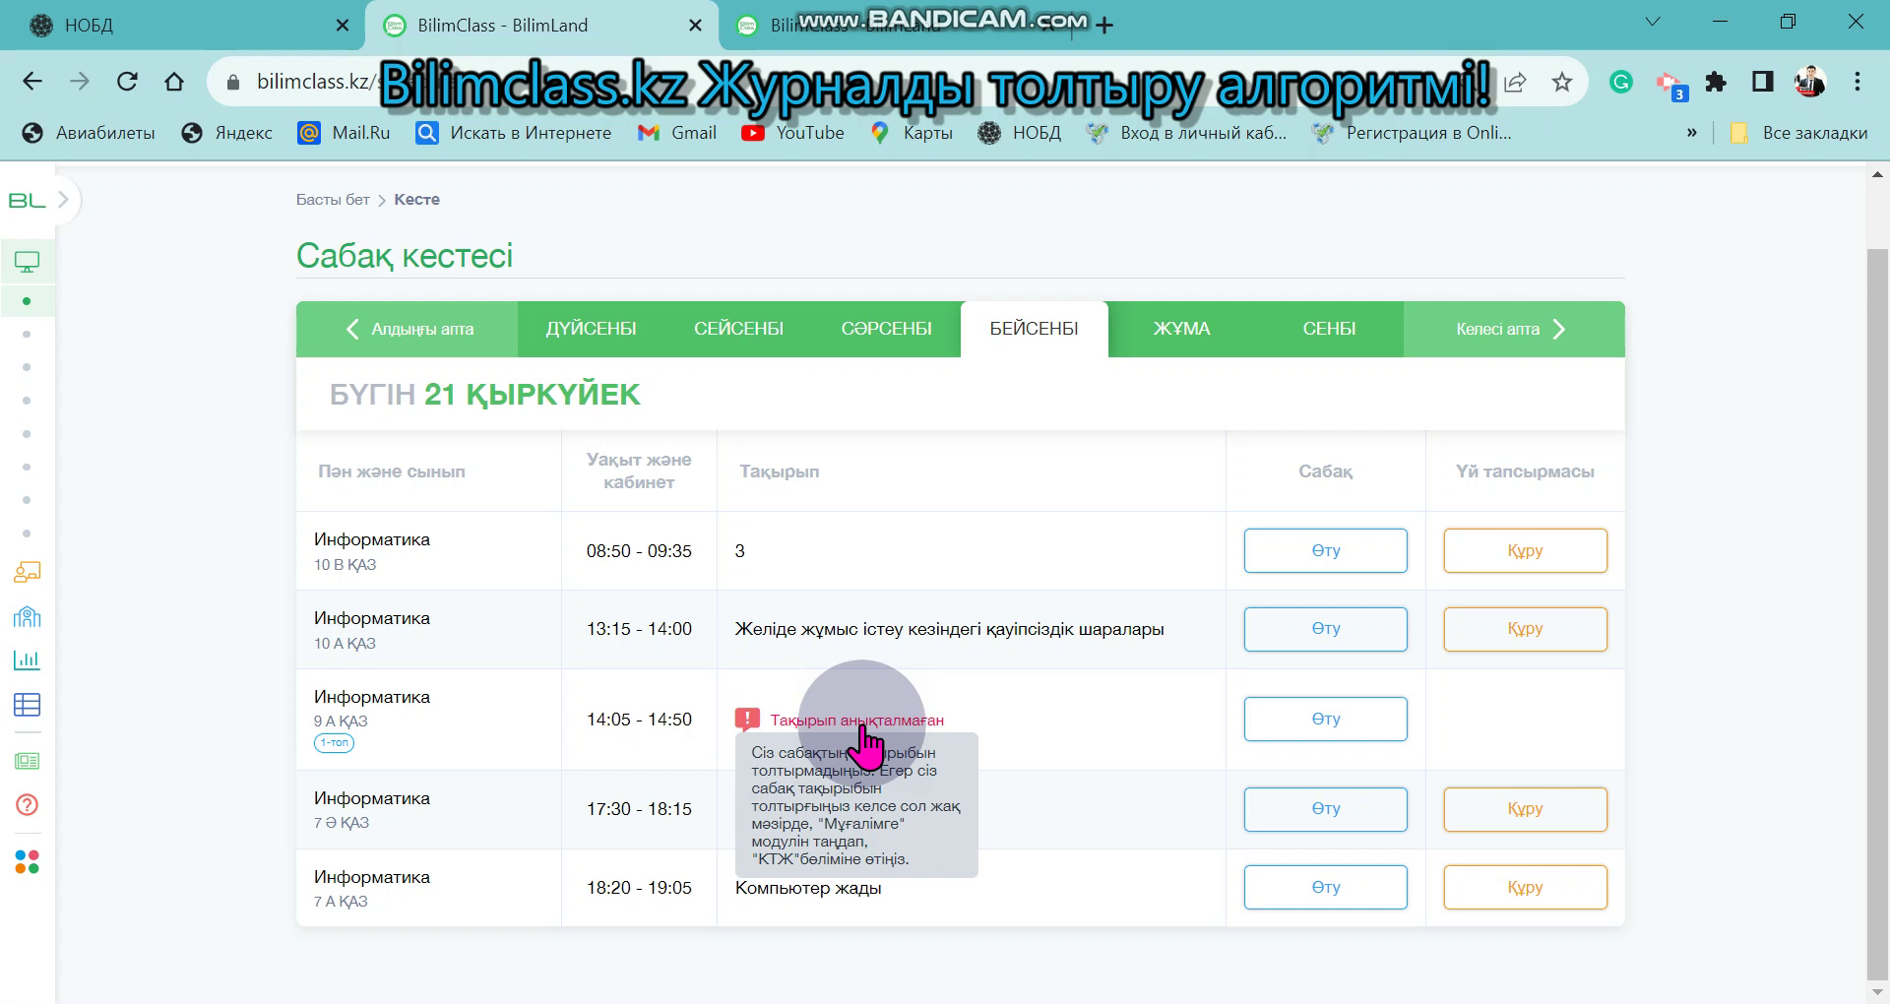
# Open the calendar-thematic plan (КТЖ) for Информатика 9 А
pyautogui.click(63, 200)
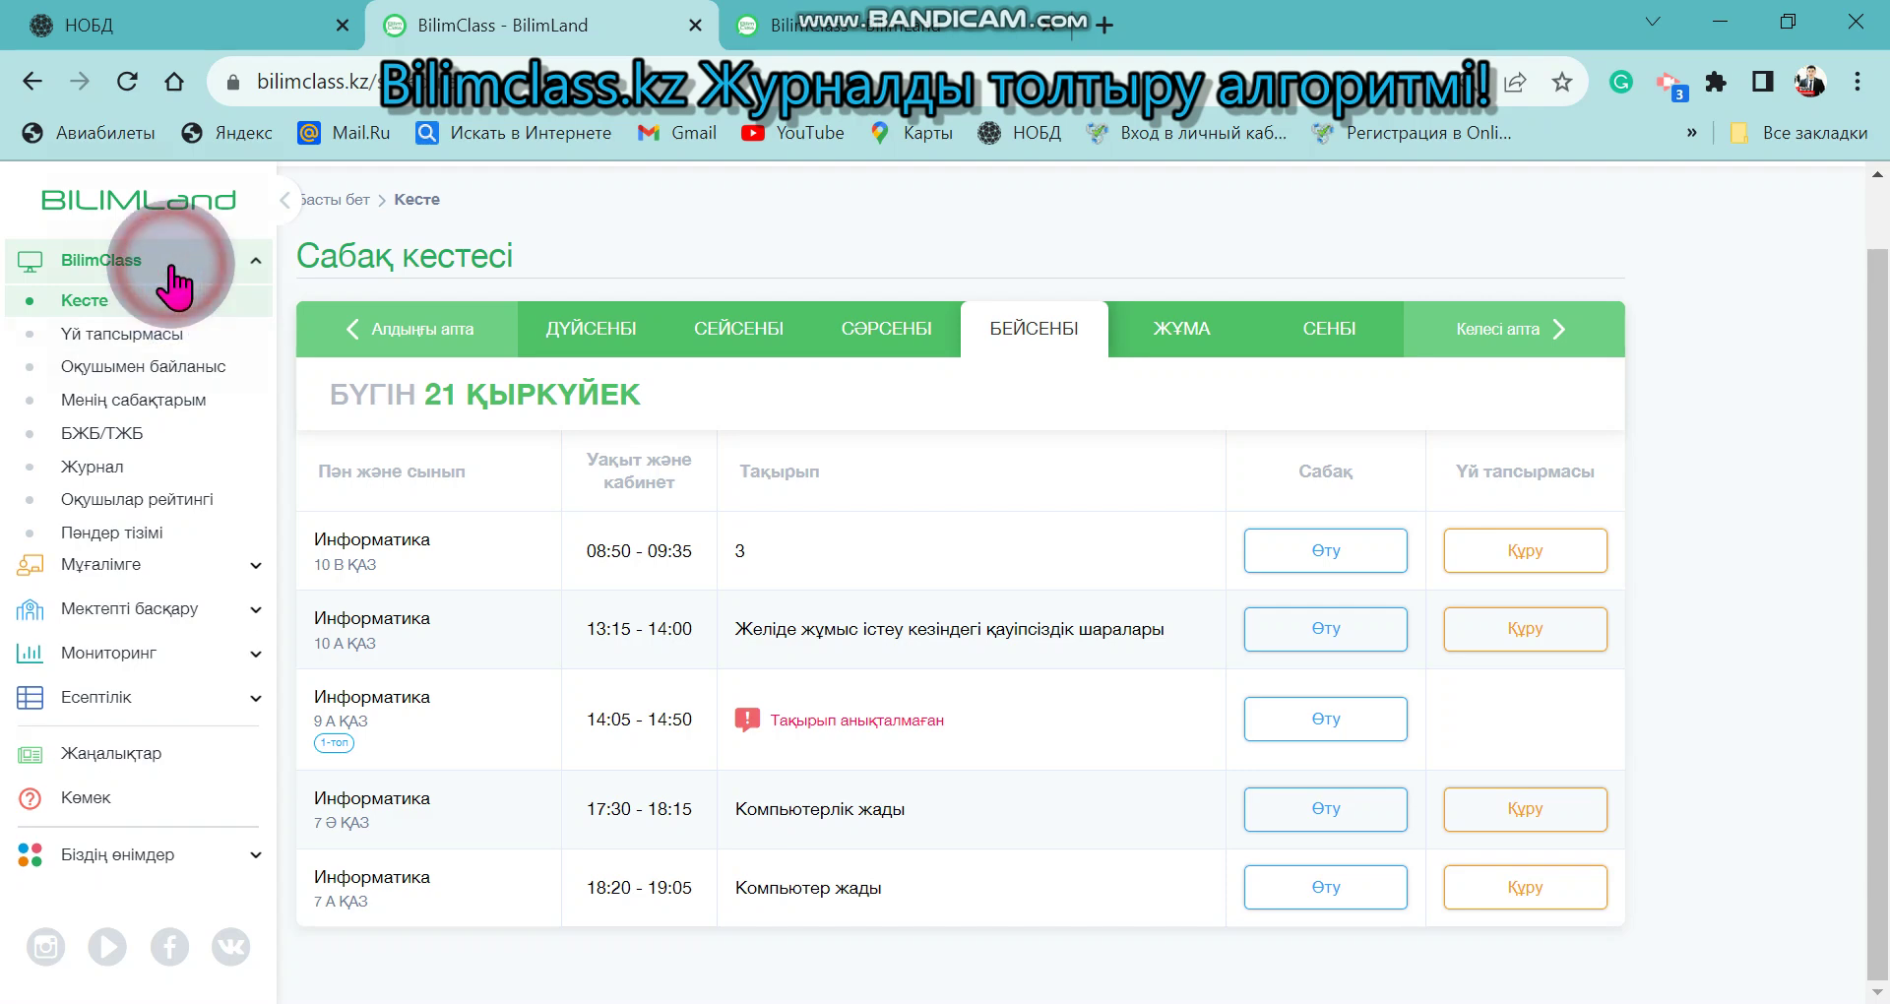
pyautogui.click(160, 310)
pyautogui.click(175, 347)
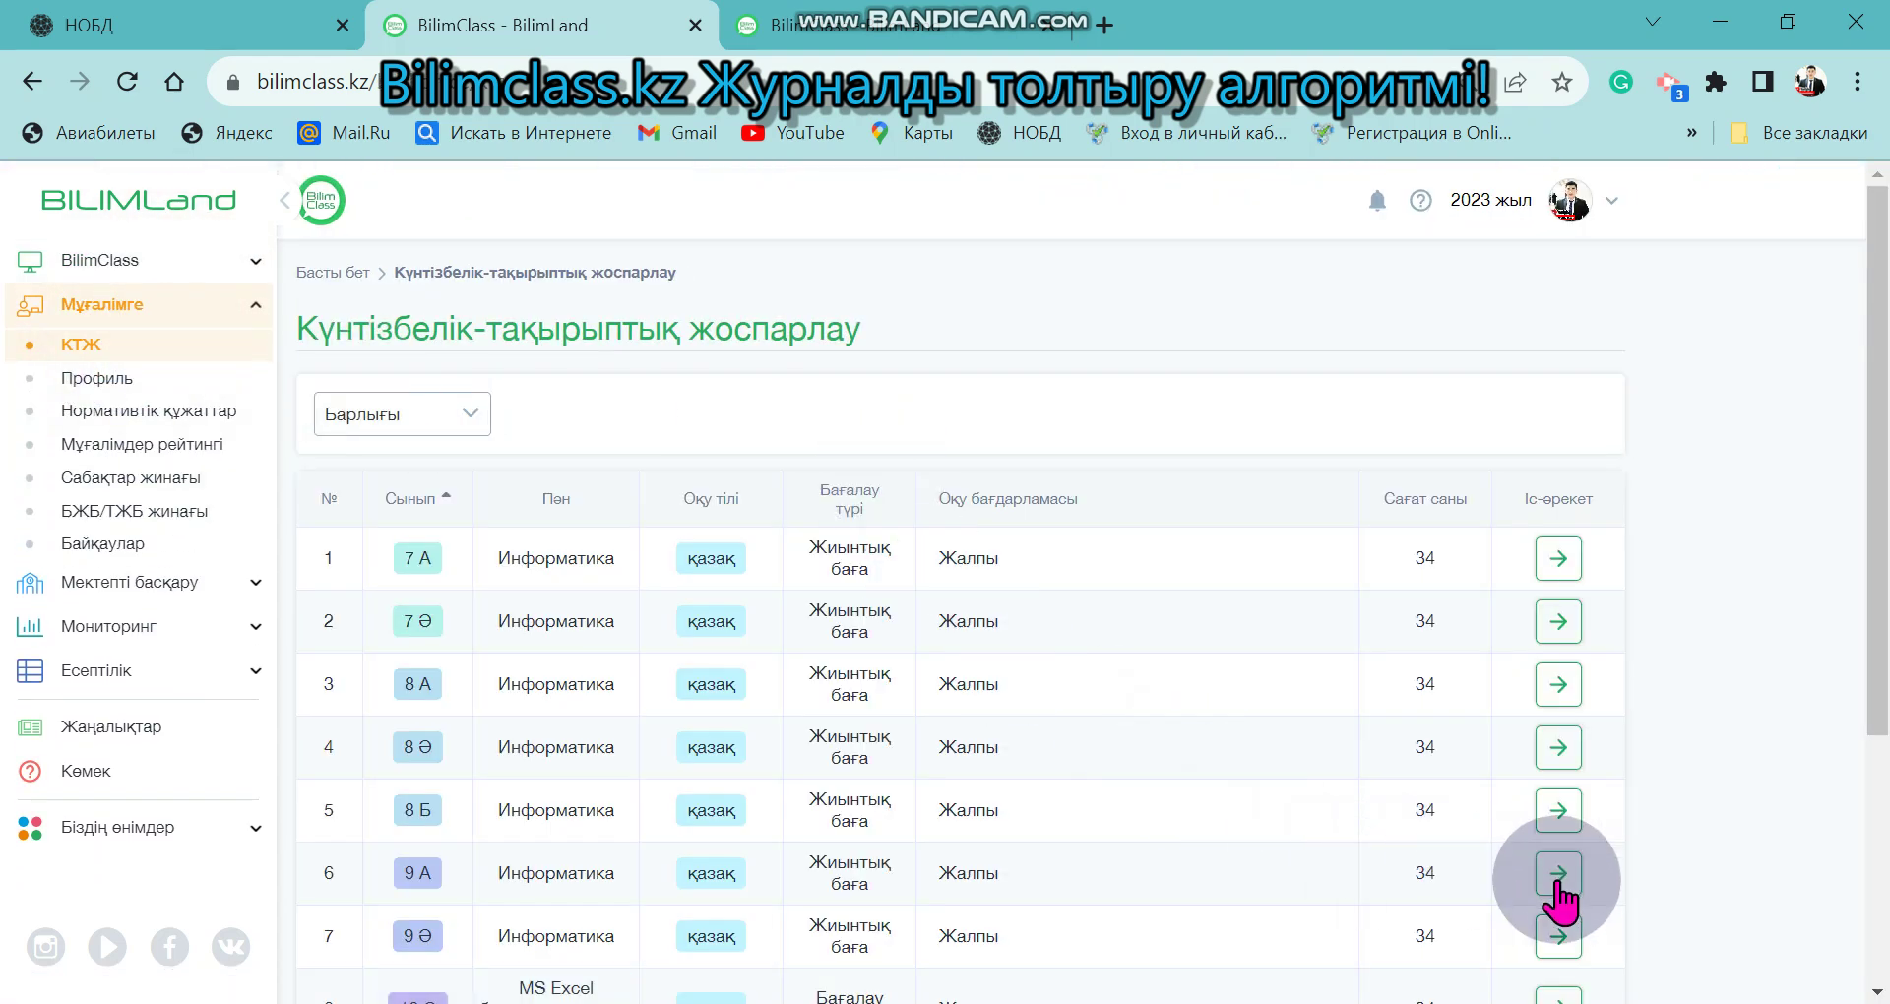
pyautogui.click(1557, 886)
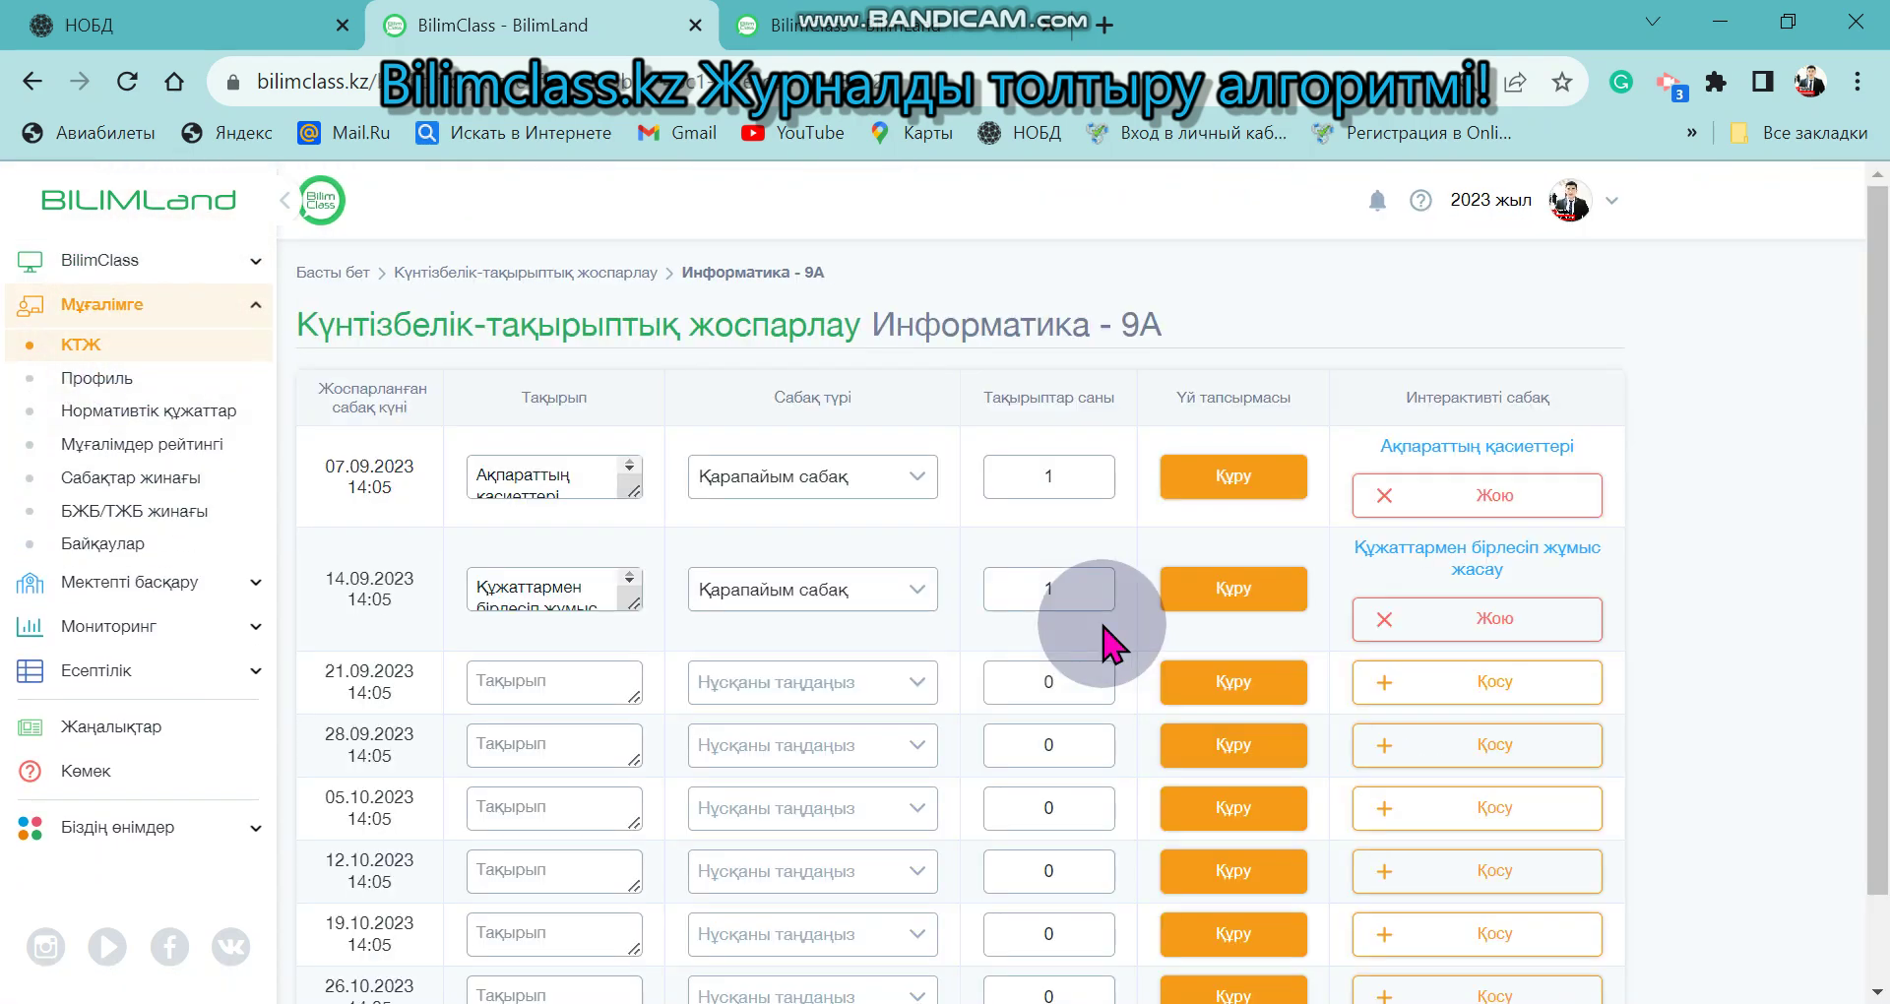
# Add interactive material to the 21.09.2023 lesson: type BilimLand сабағы, 1-тоқсан, topic Құжаттармен бірлесіп жұмыс жасау, and save it
pyautogui.scroll(-1, 552, 532)
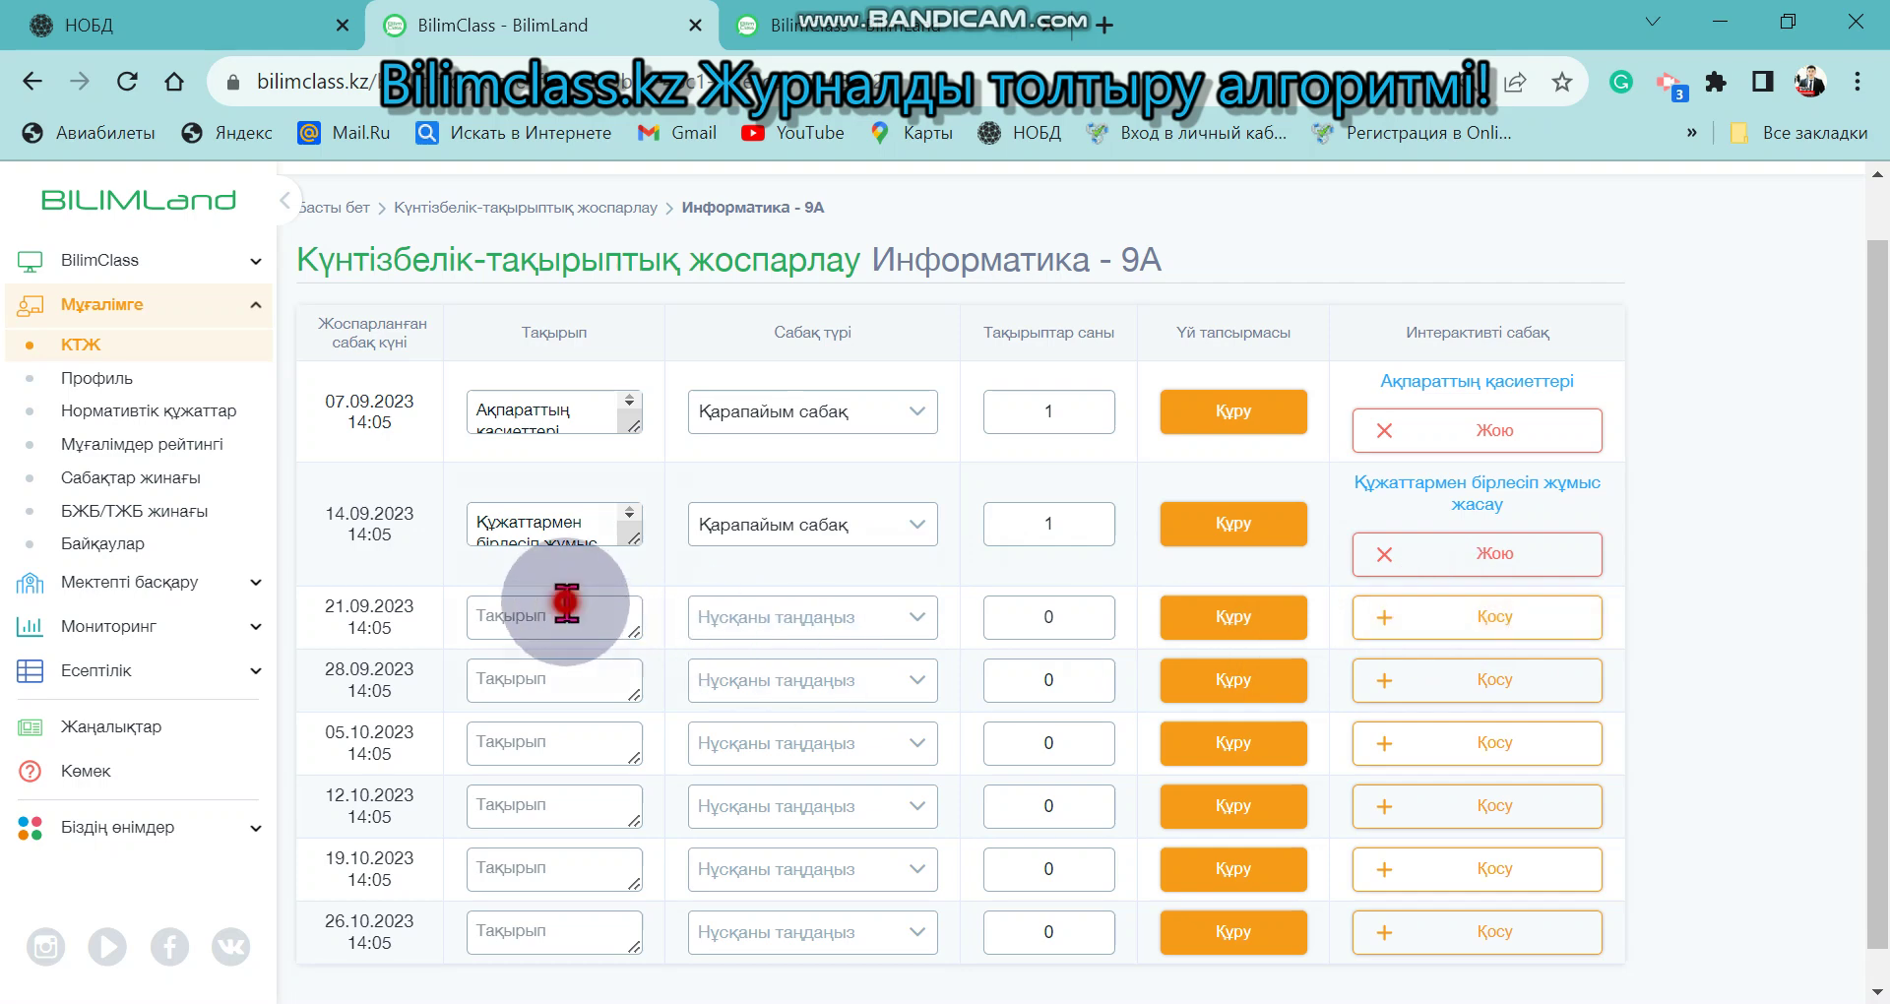
pyautogui.click(1524, 611)
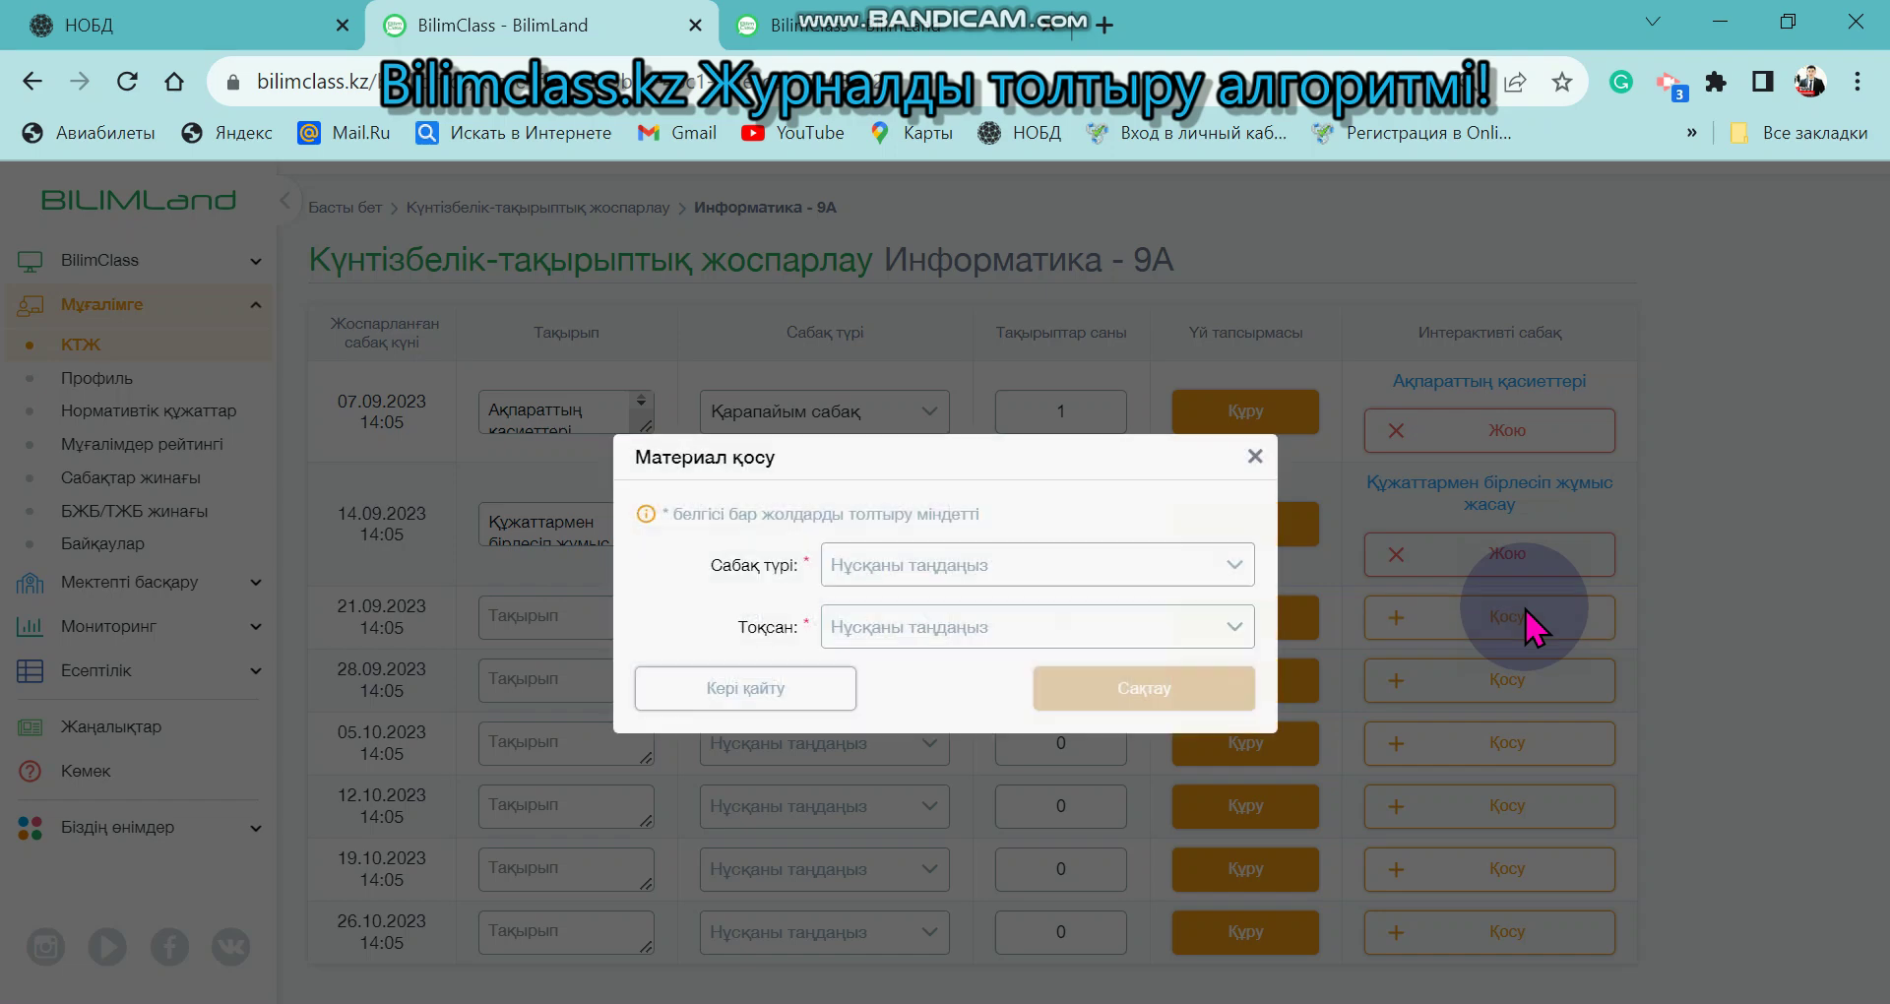
pyautogui.click(1049, 579)
pyautogui.click(1034, 603)
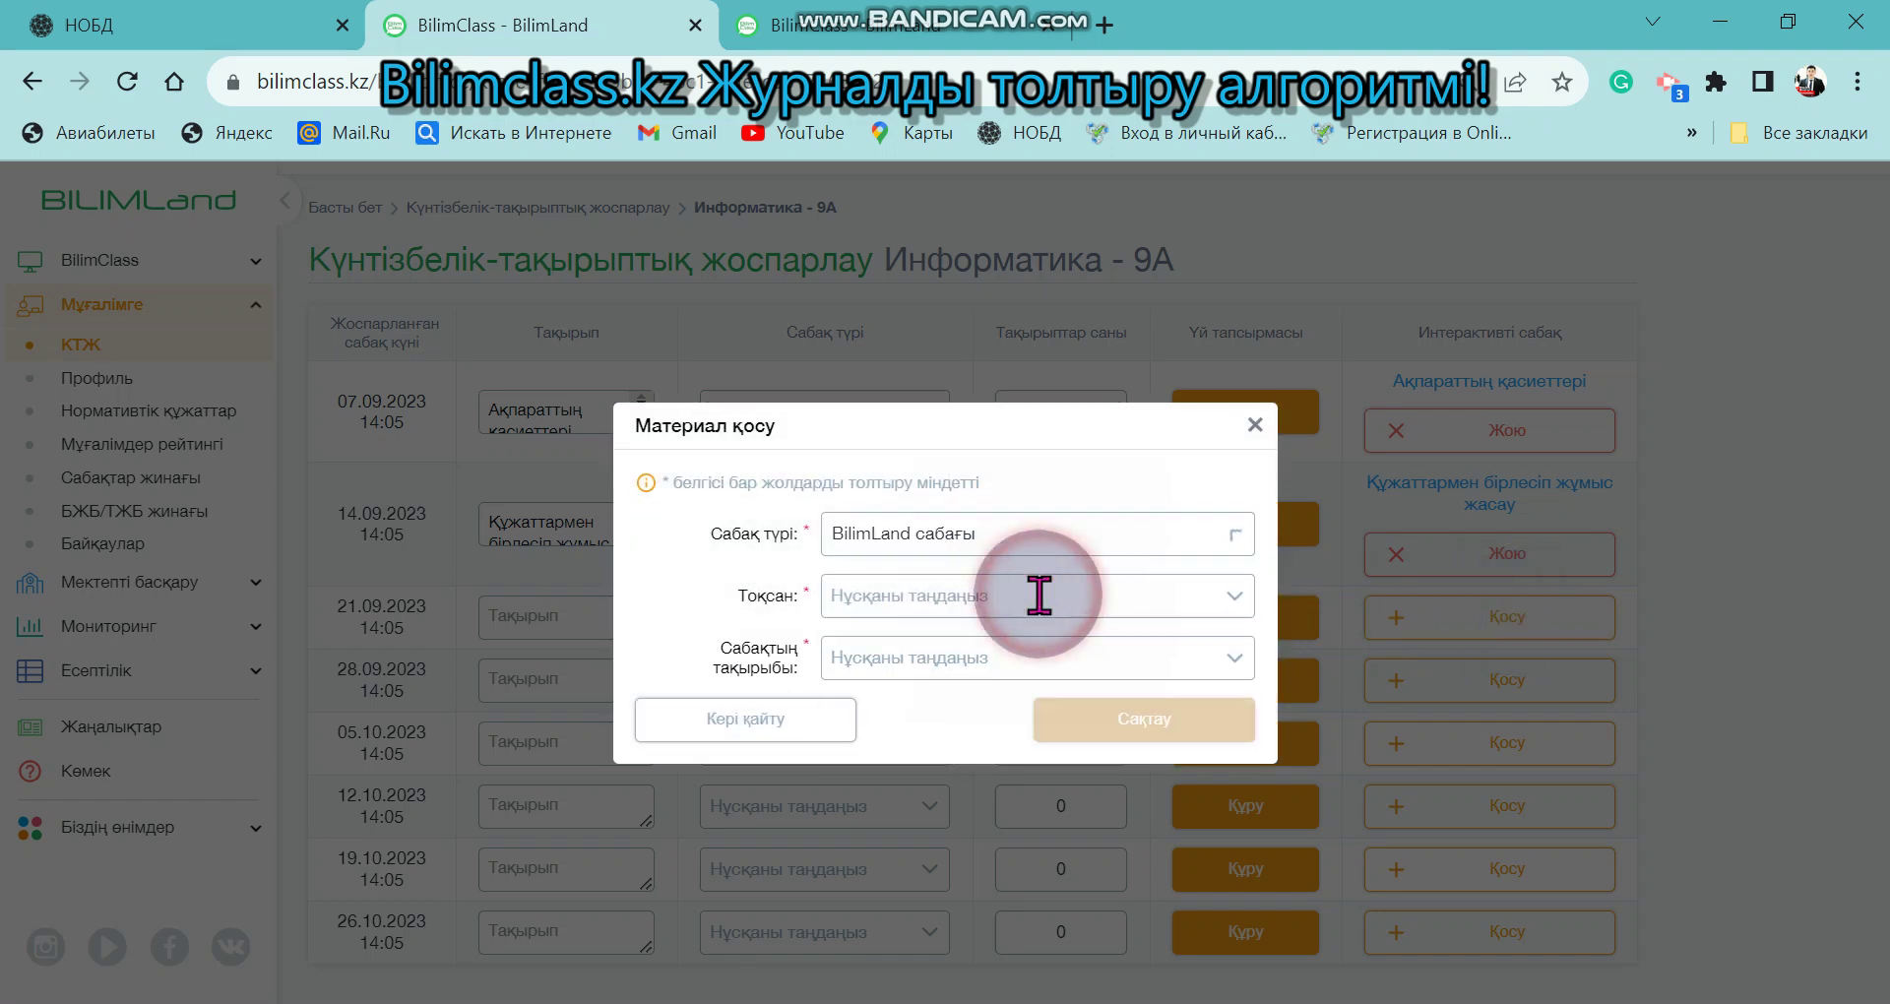
pyautogui.click(1015, 598)
pyautogui.click(948, 817)
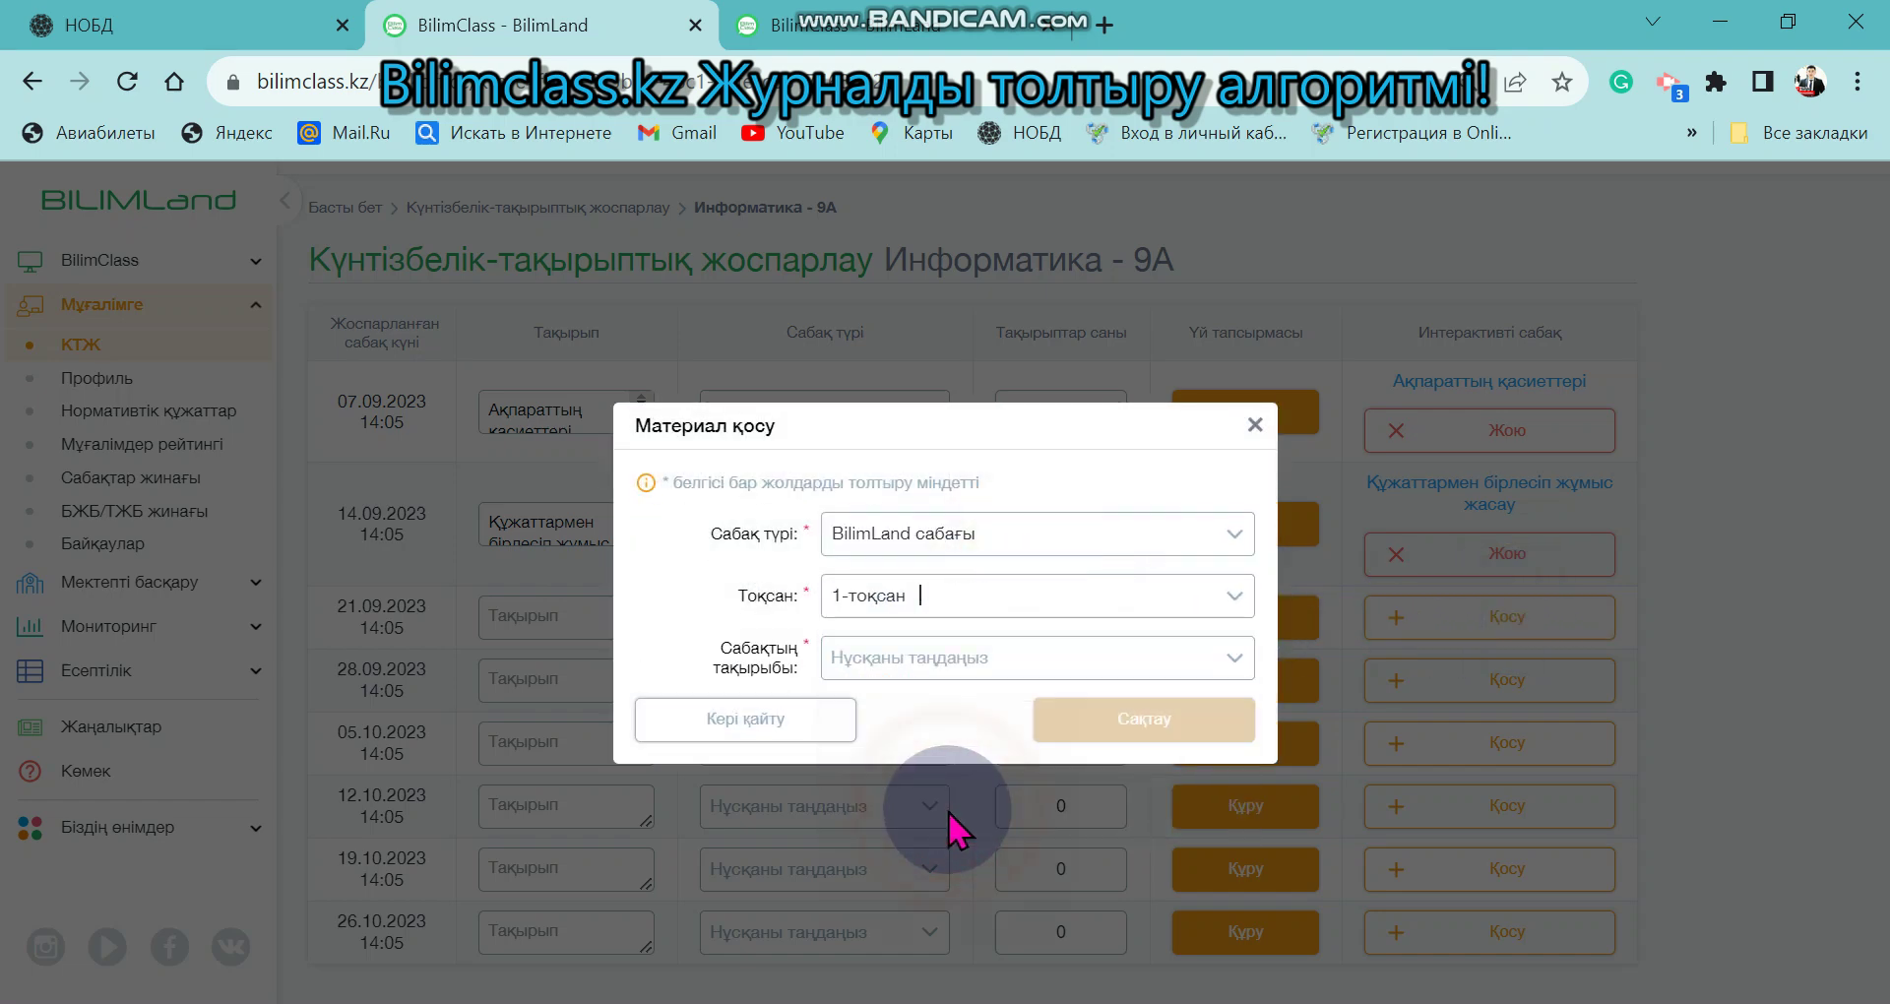
pyautogui.click(985, 659)
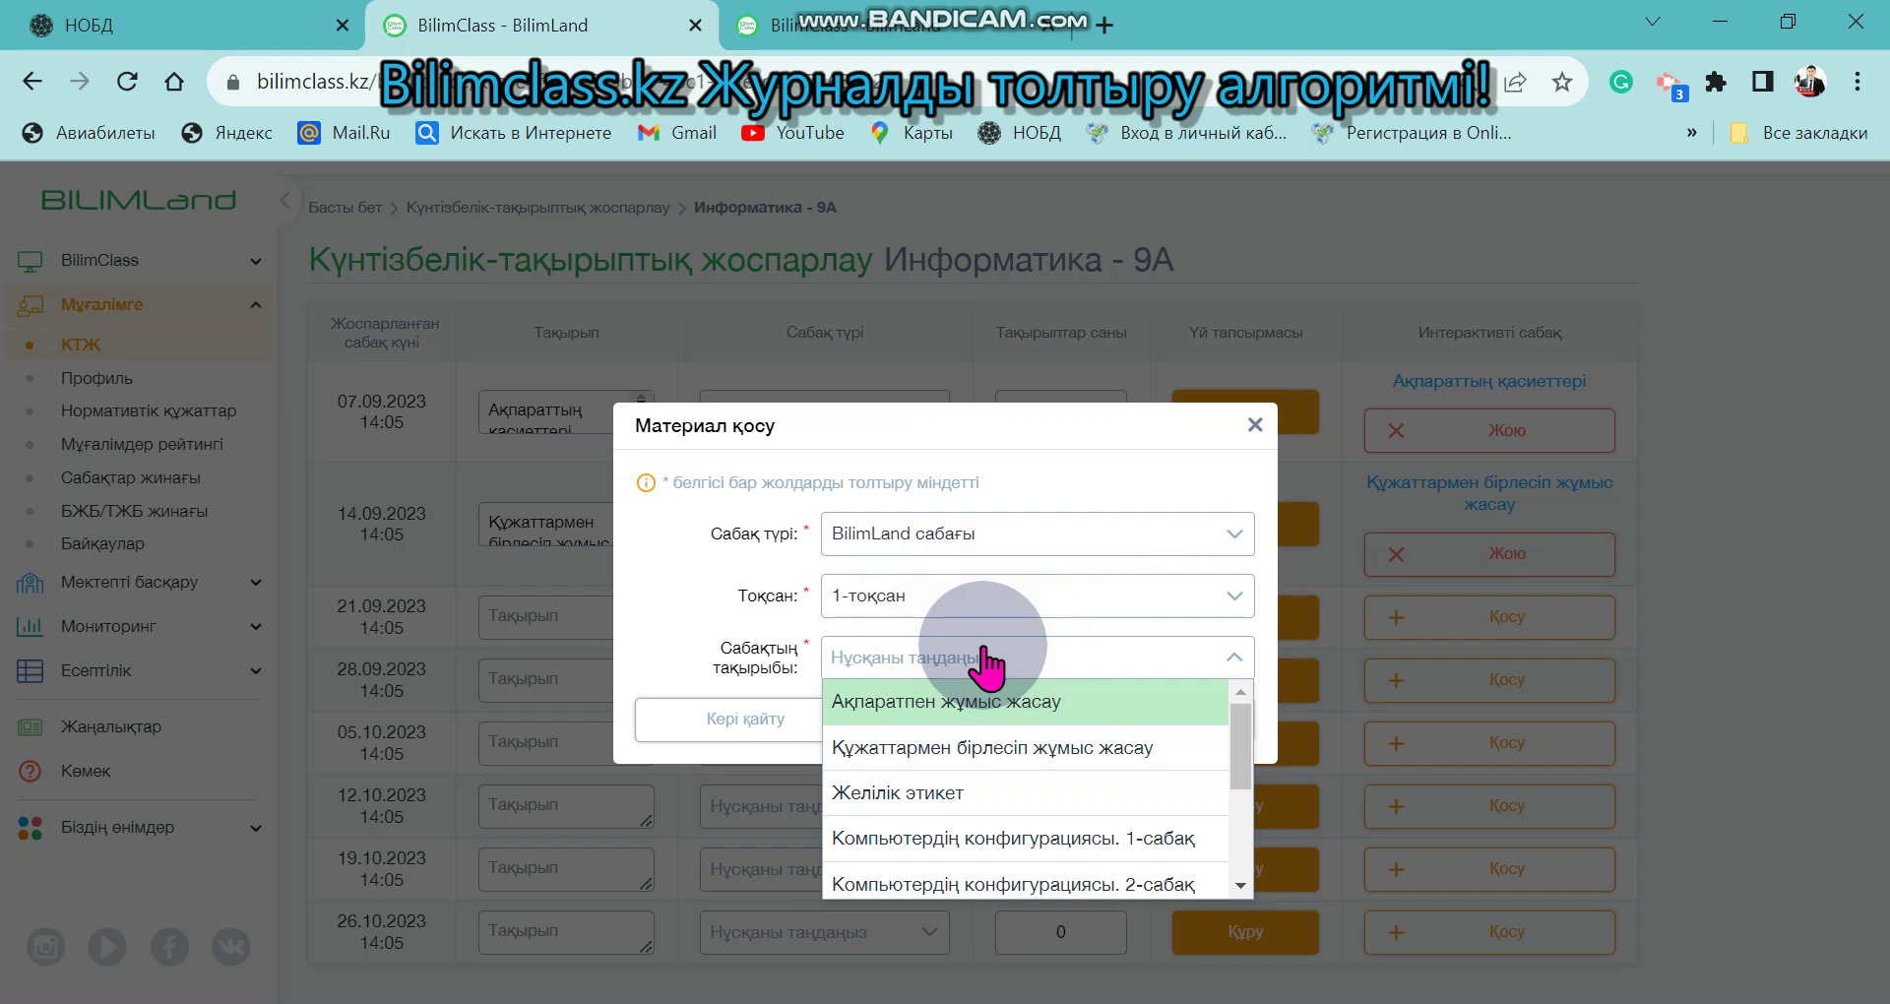
pyautogui.click(1028, 756)
pyautogui.click(1152, 714)
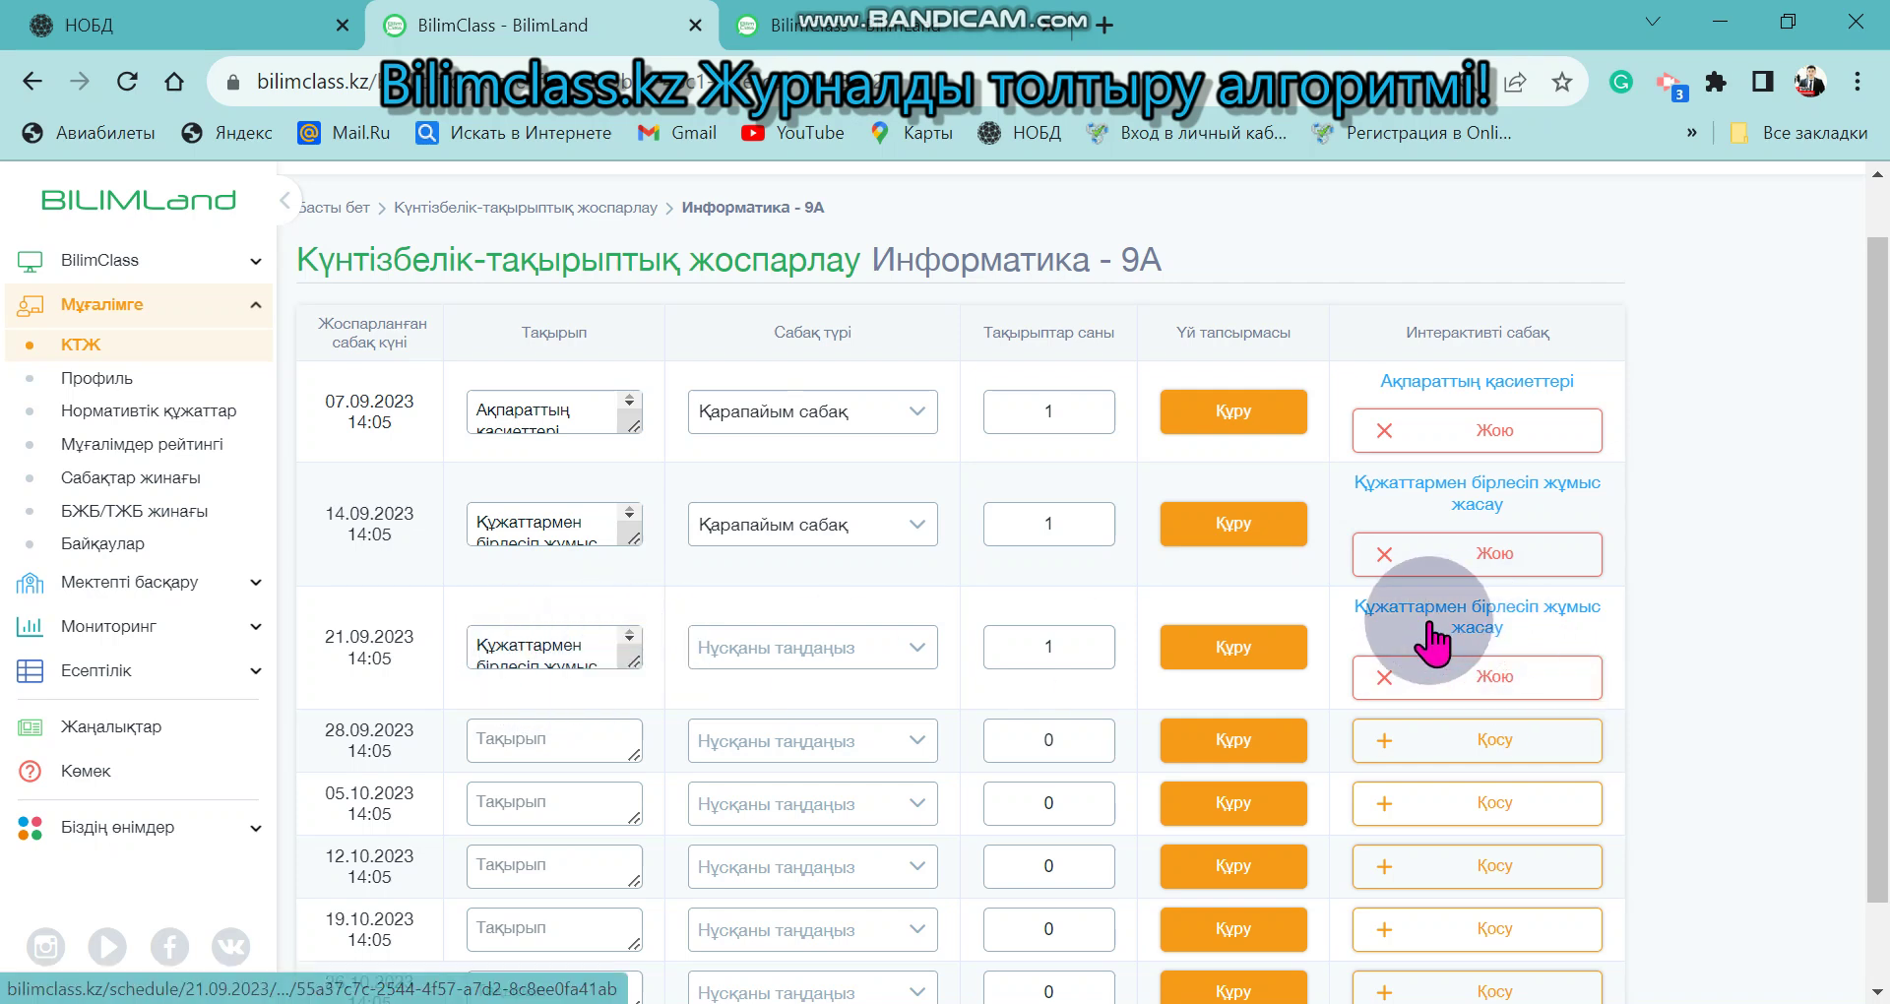
# Set the lesson type of the 21.09.2023 lesson to Қарапайым сабақ
pyautogui.click(539, 648)
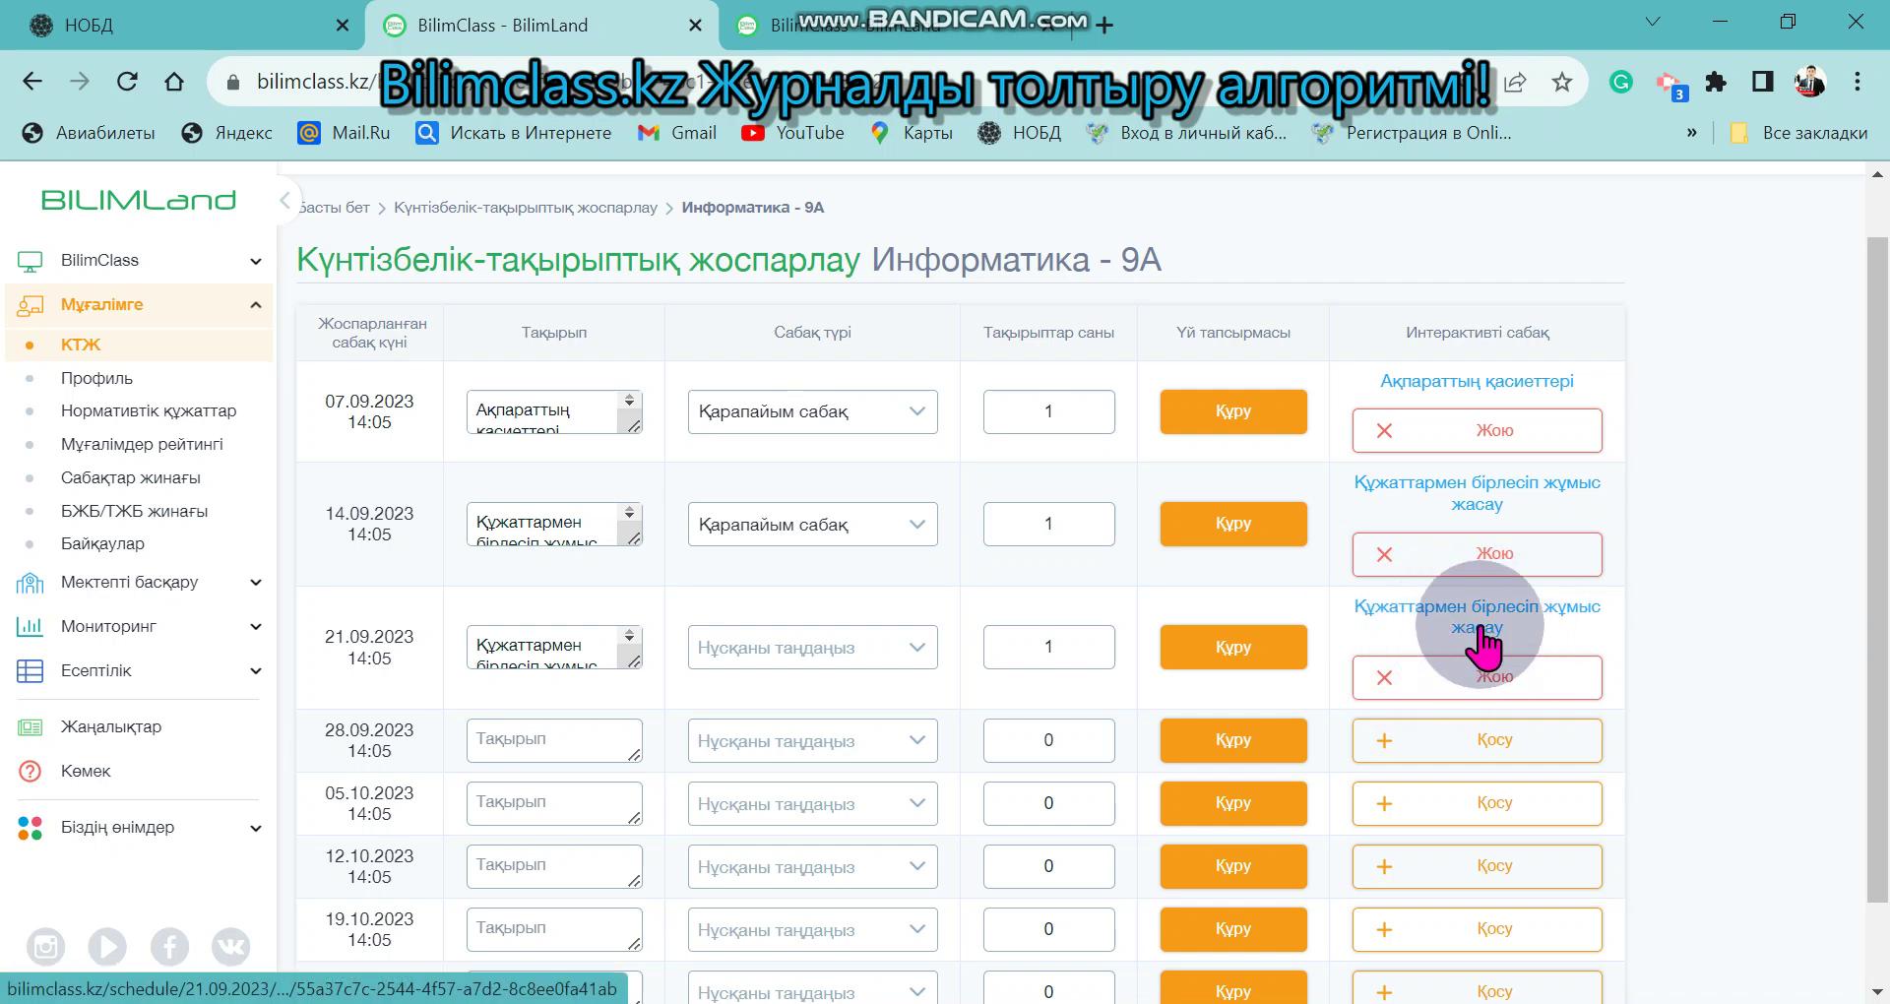
pyautogui.click(861, 650)
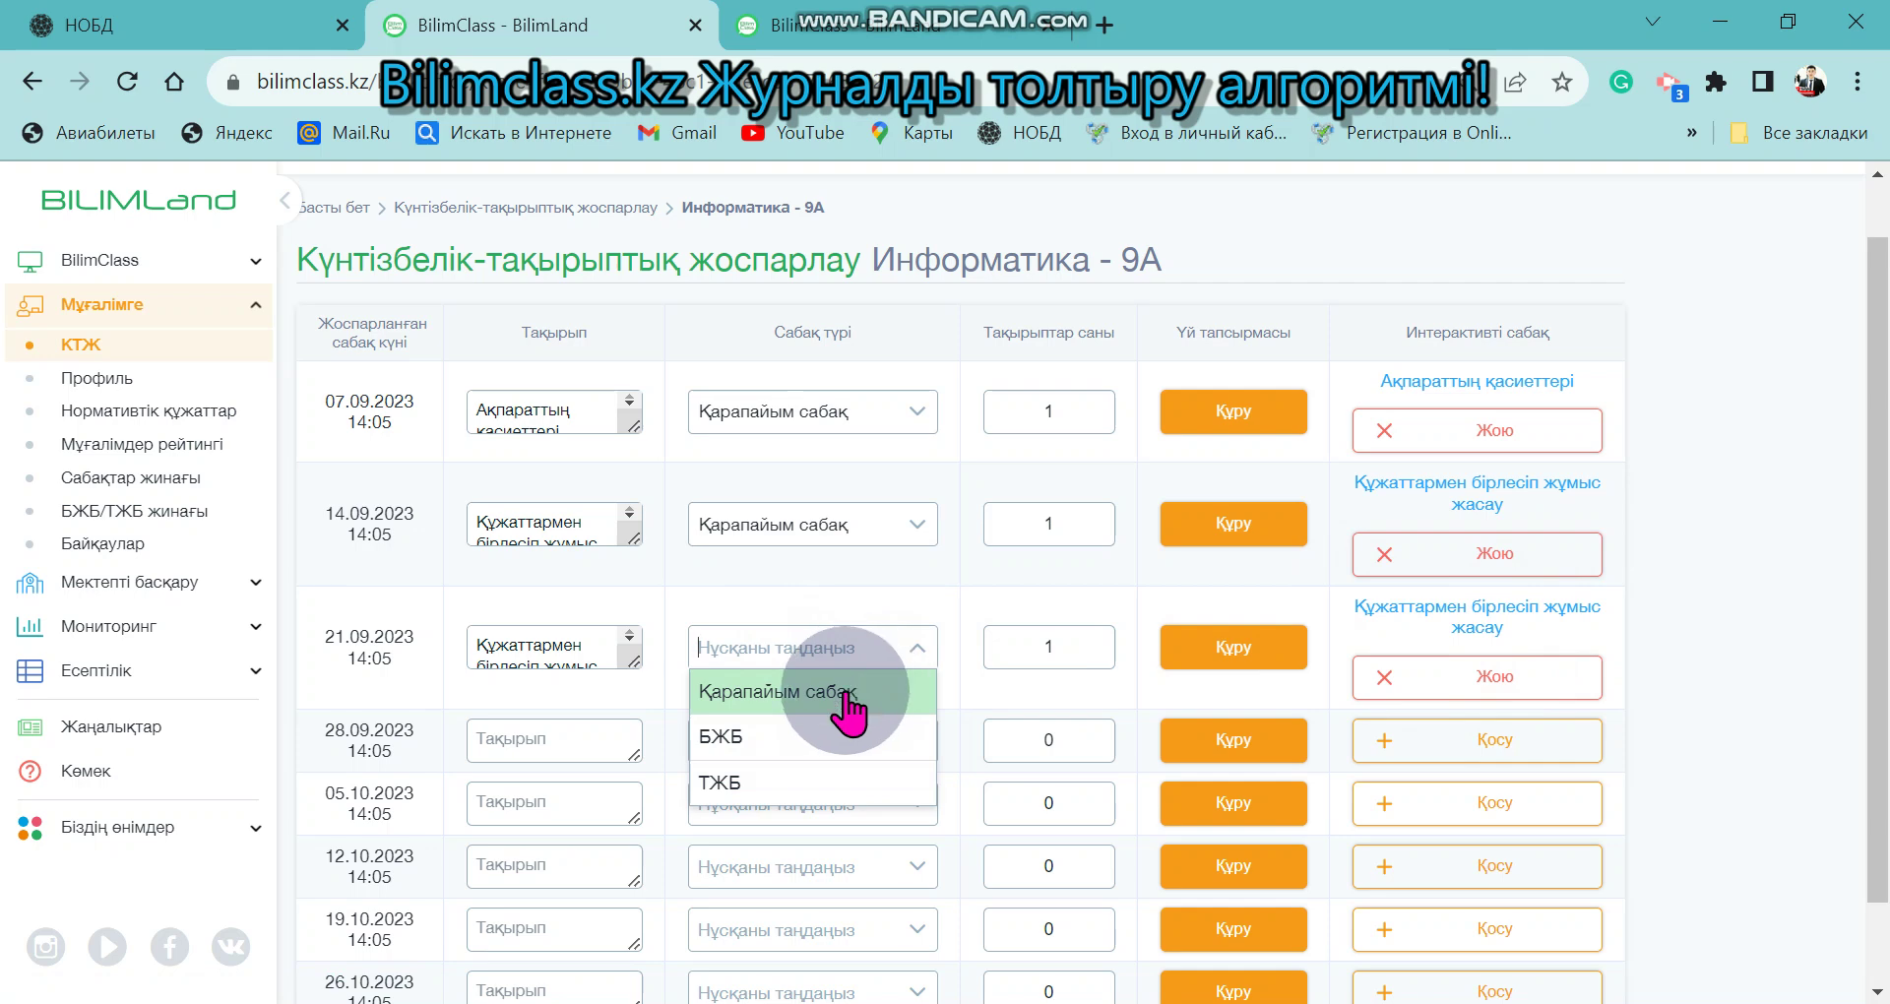
pyautogui.click(839, 693)
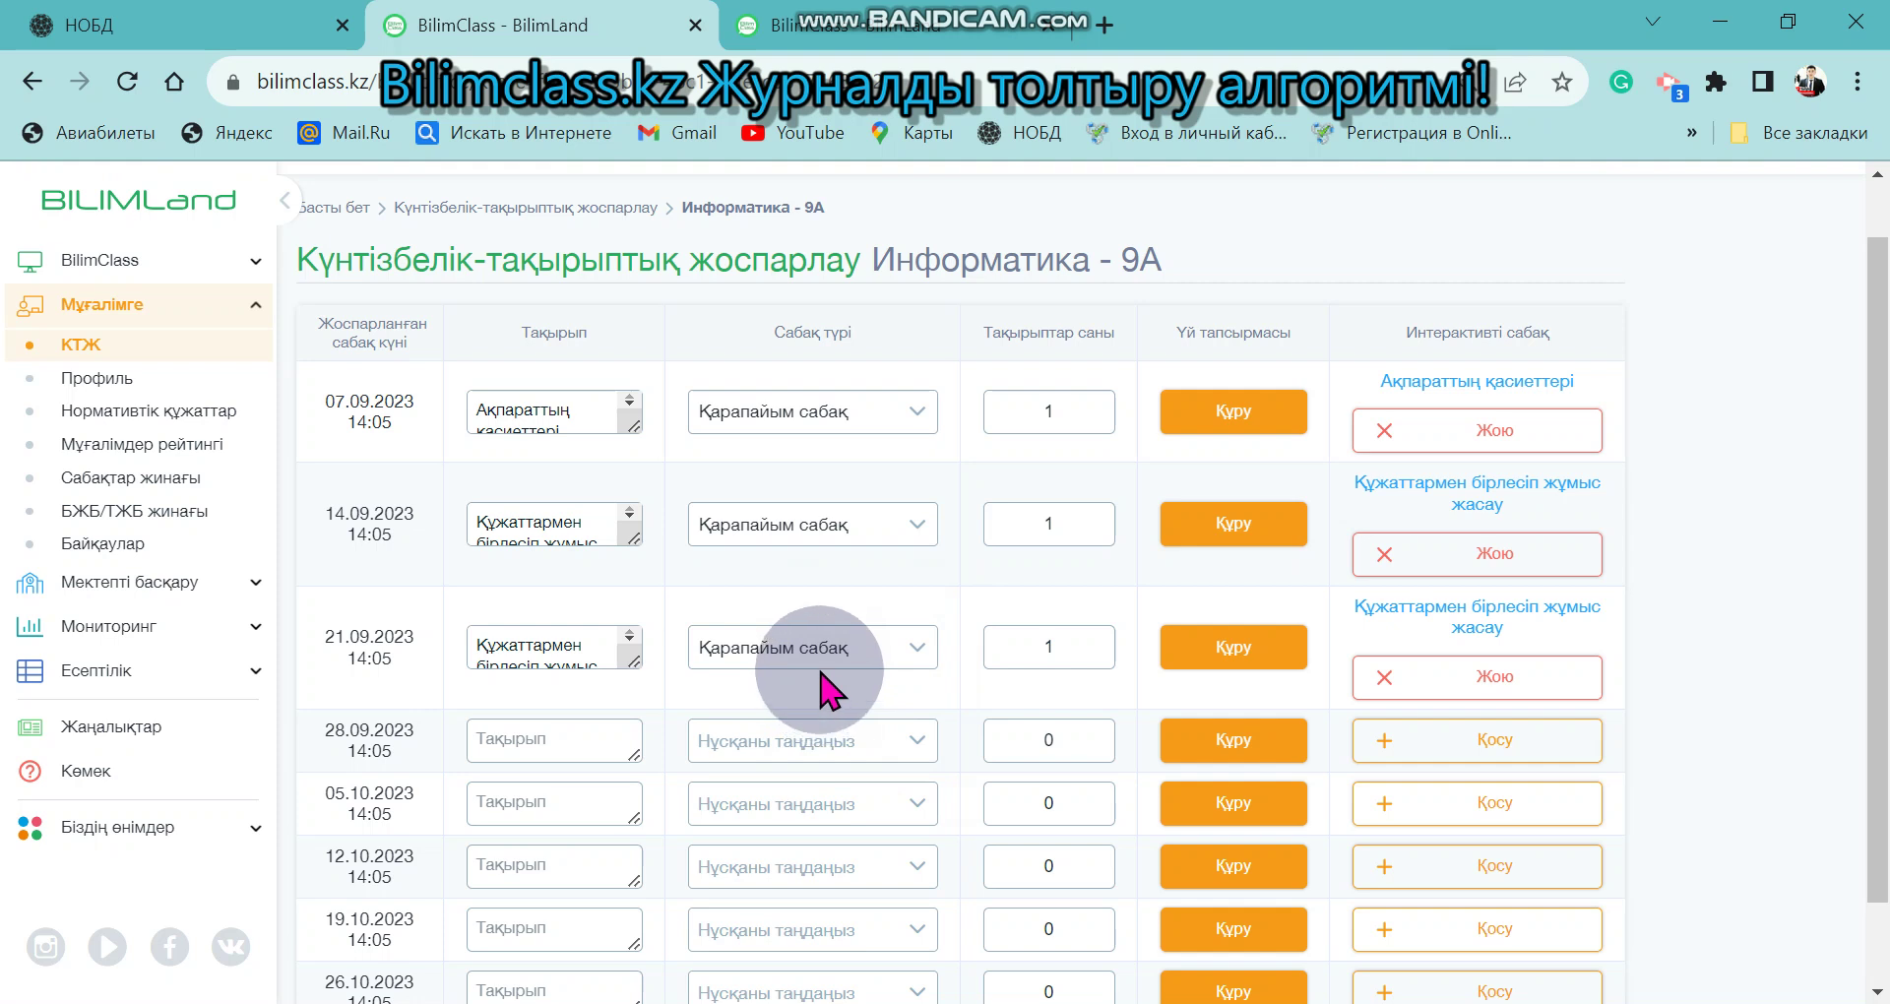
# Try БЖБ as the lesson type for 21.09.2023 and return it to Қарапайым сабақ
pyautogui.click(801, 650)
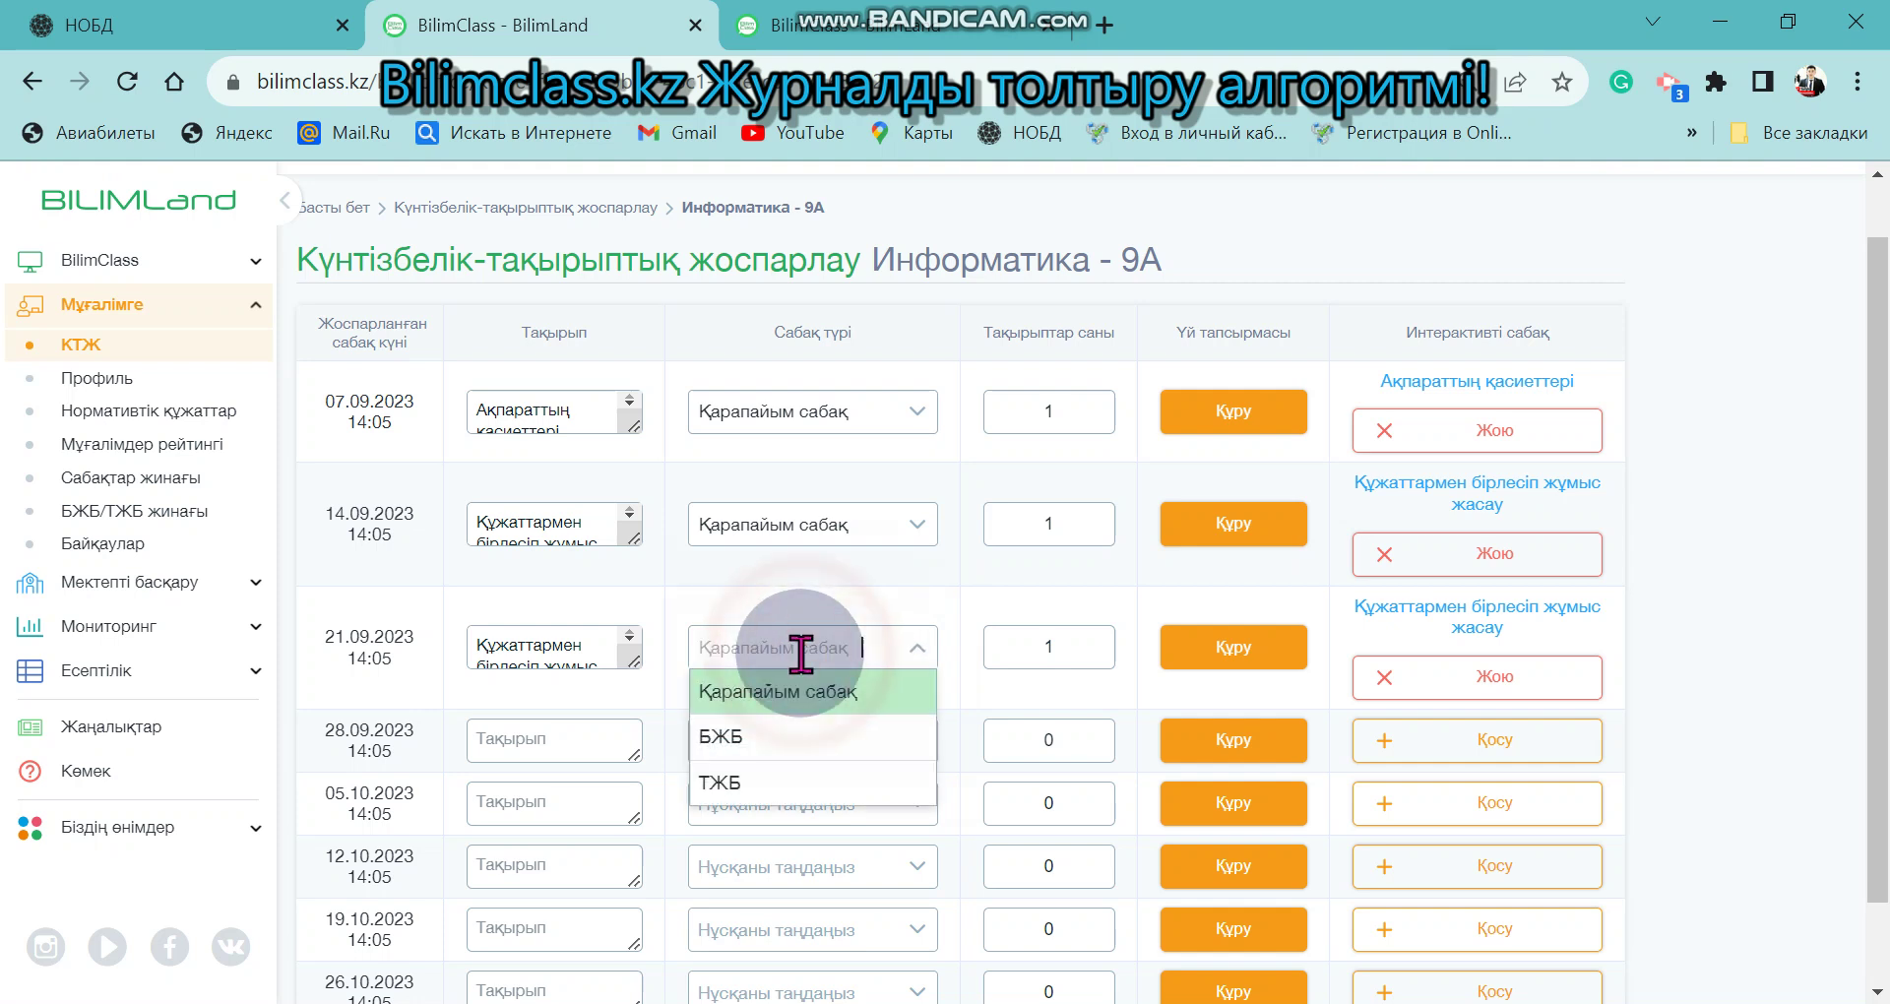
pyautogui.click(805, 759)
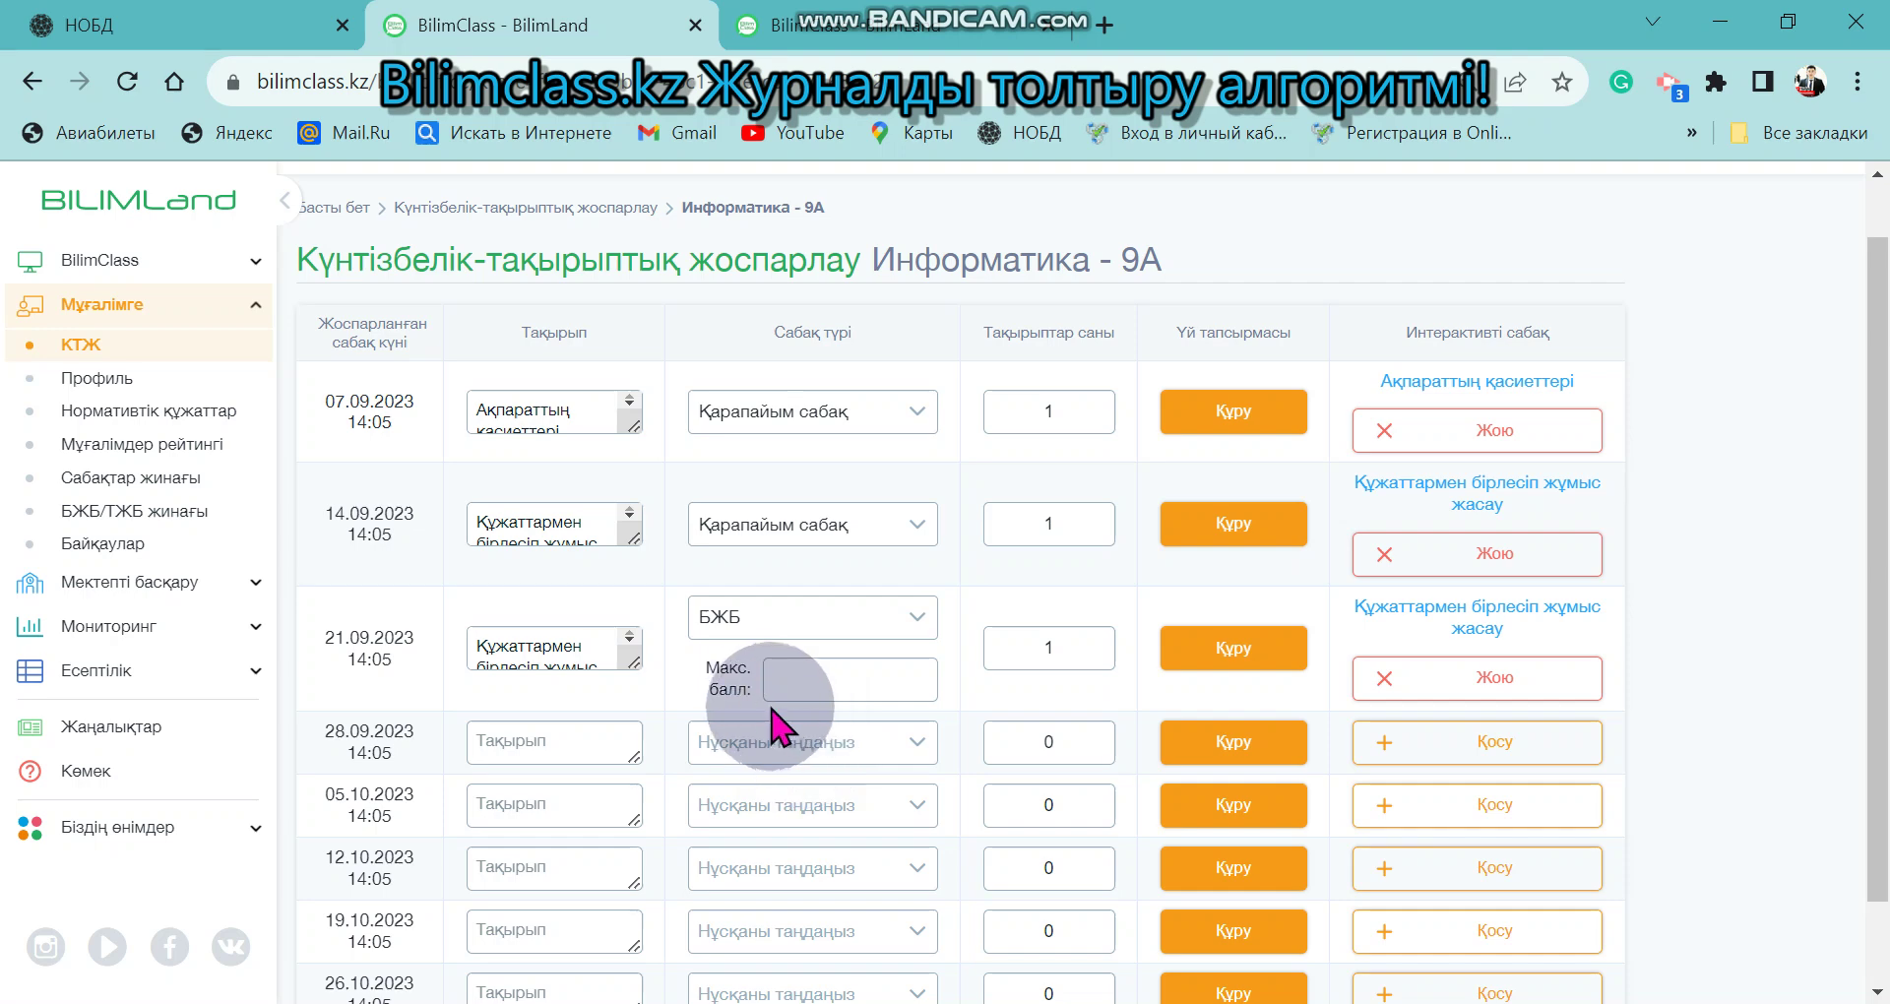
pyautogui.click(827, 679)
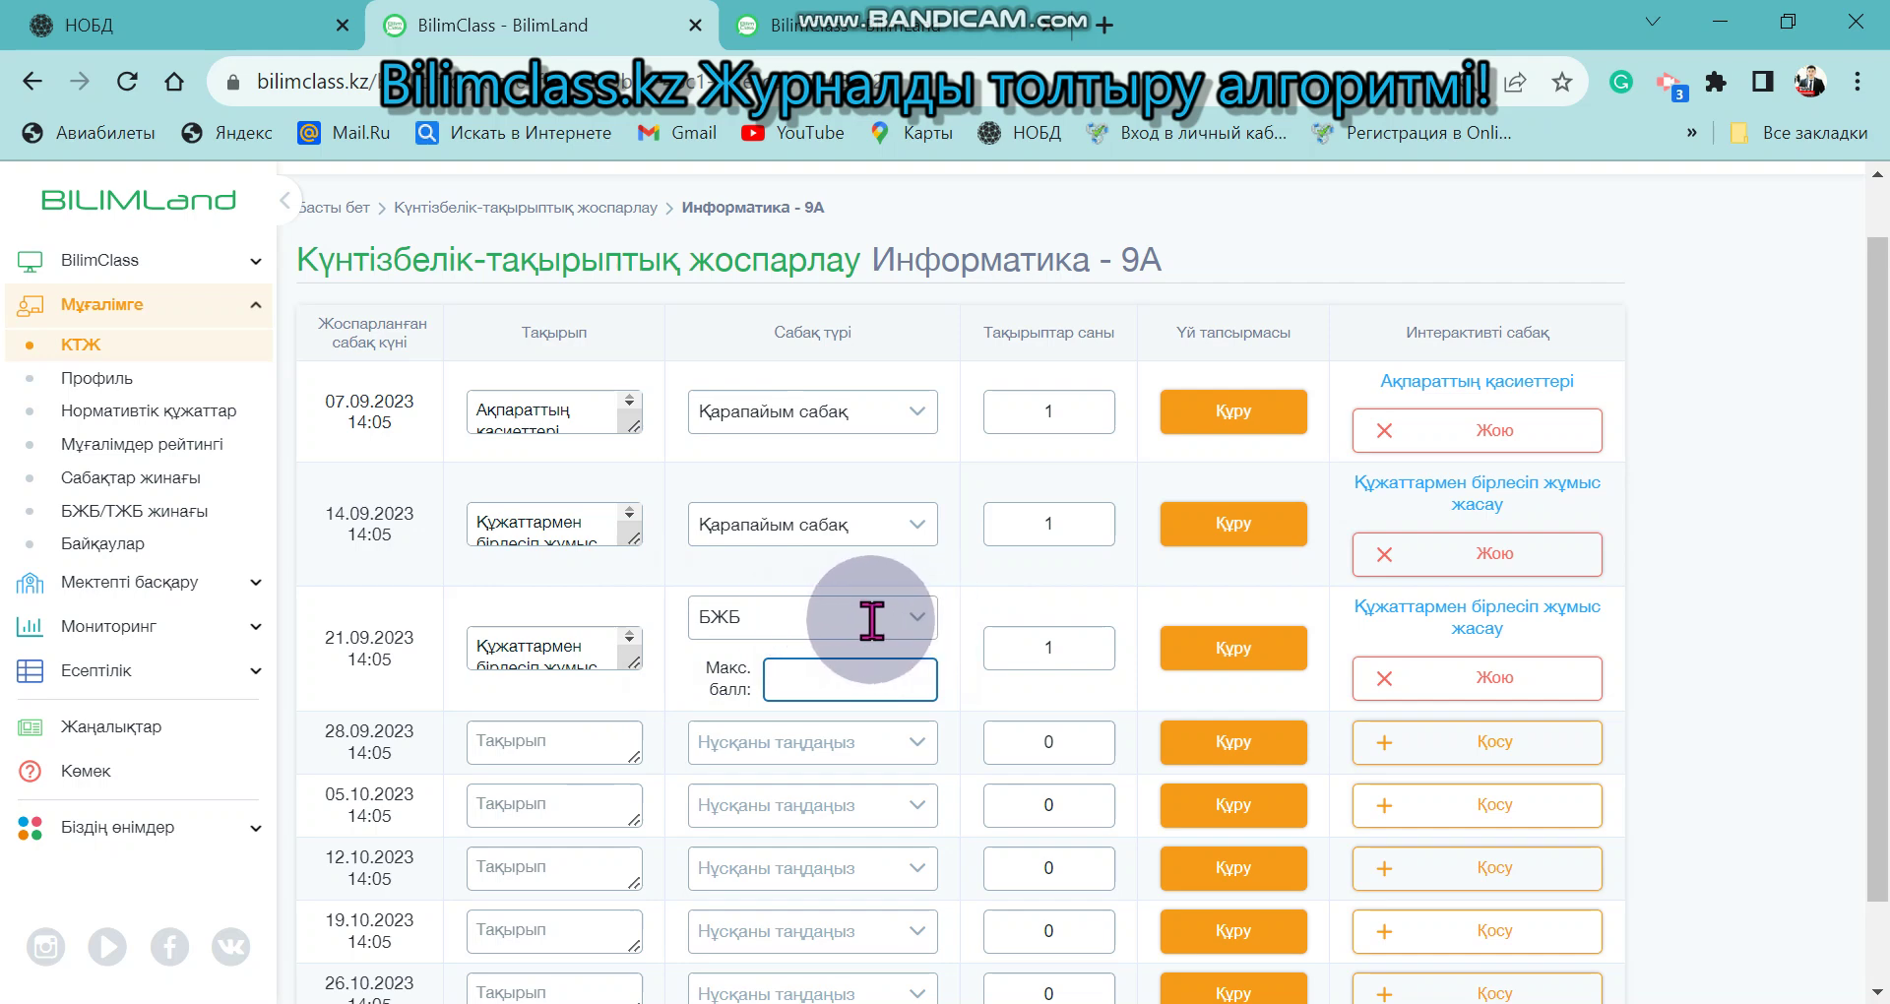
pyautogui.click(576, 747)
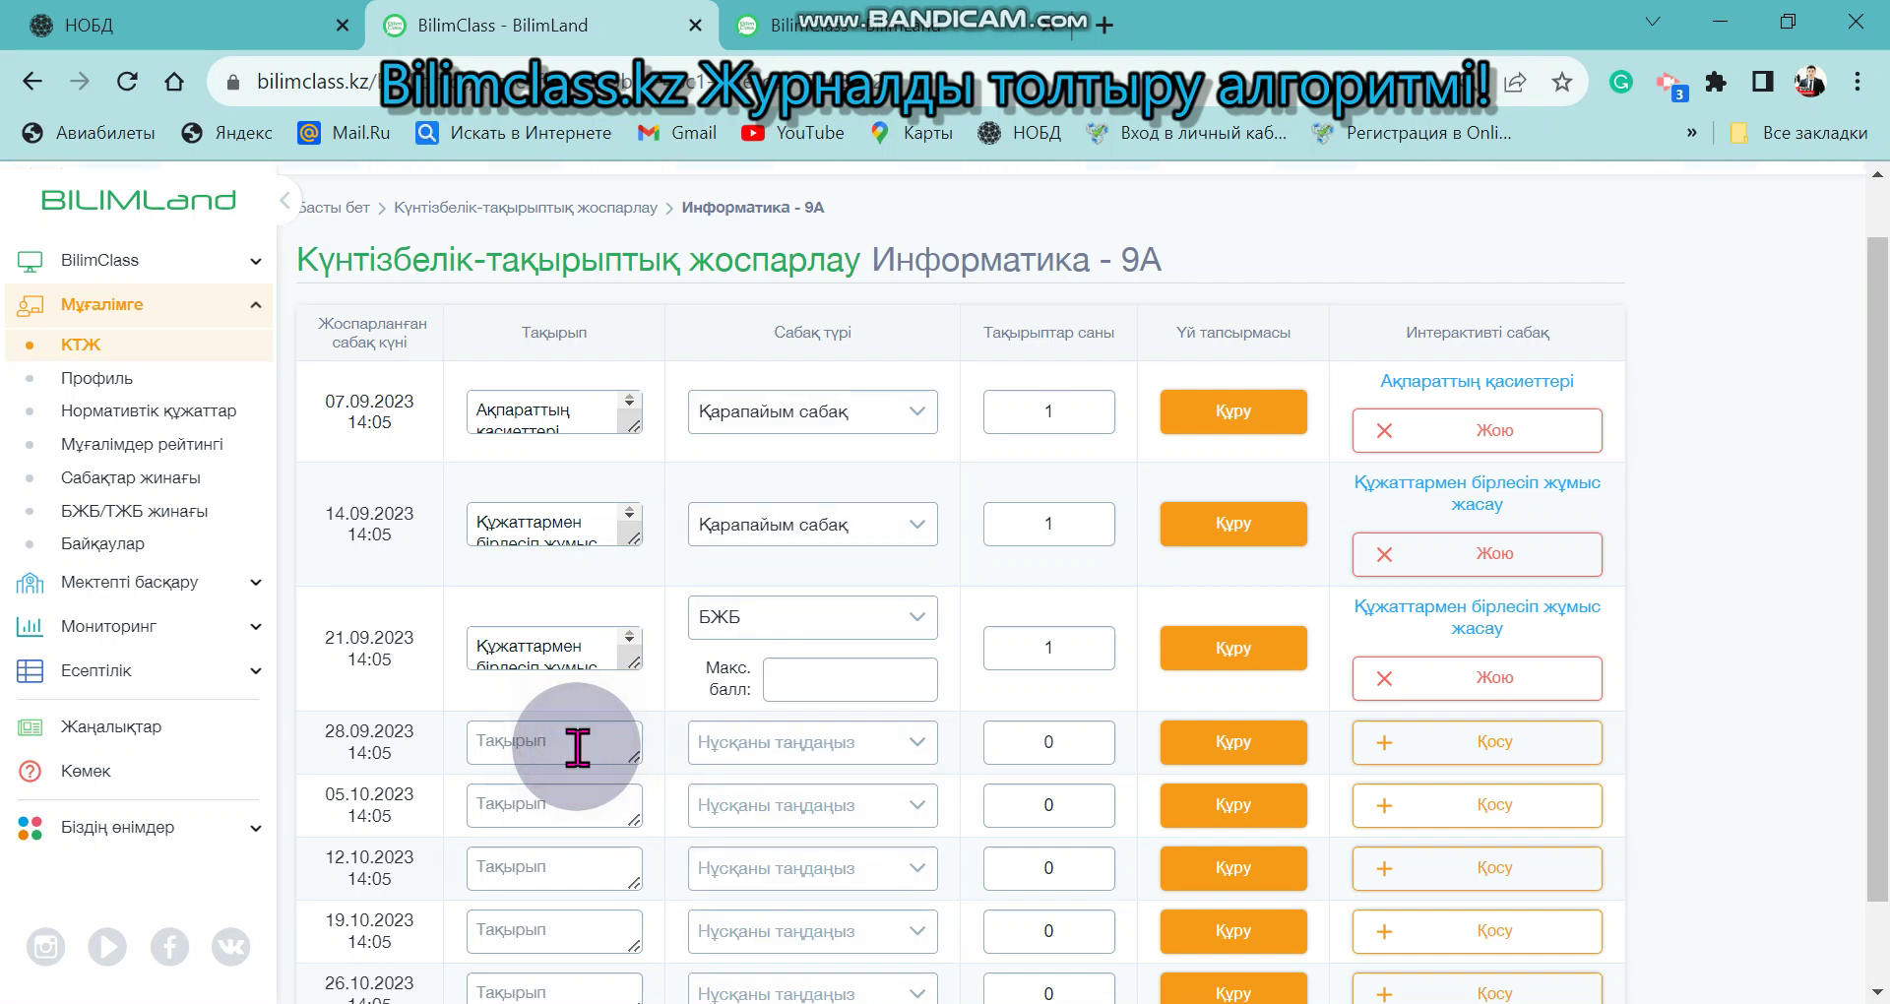
pyautogui.click(868, 743)
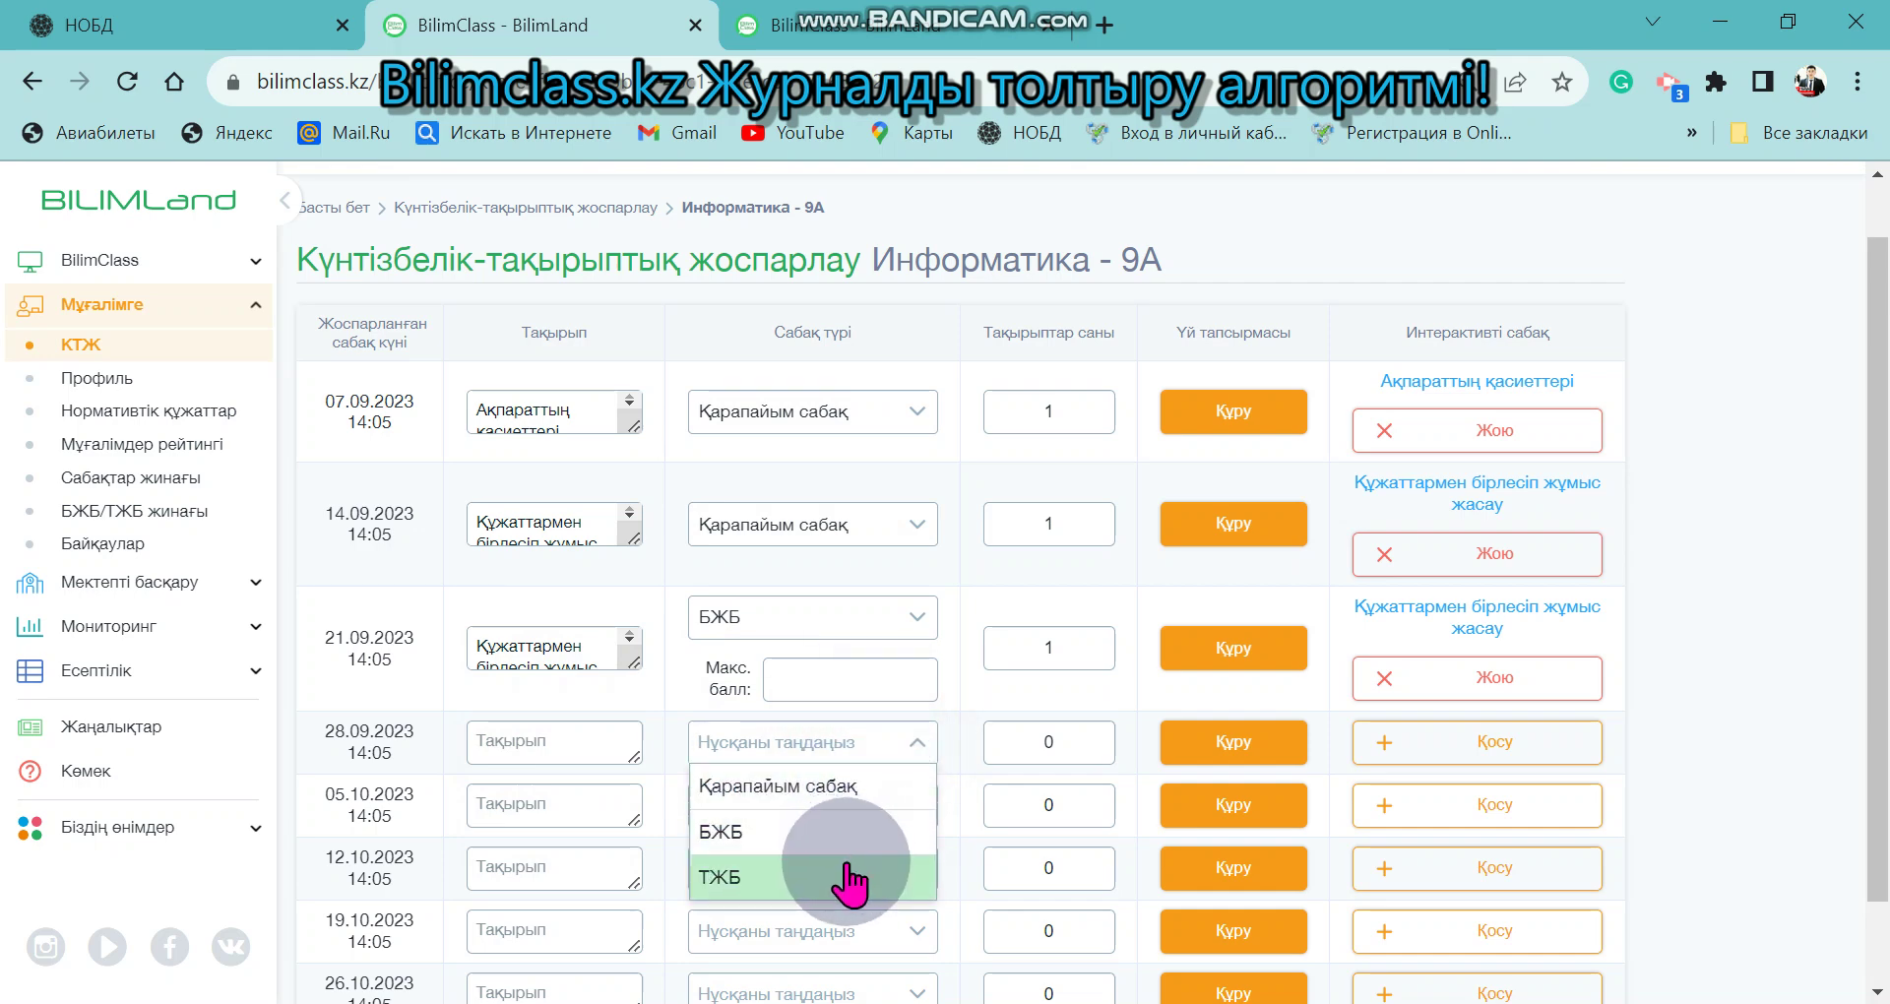
pyautogui.click(827, 618)
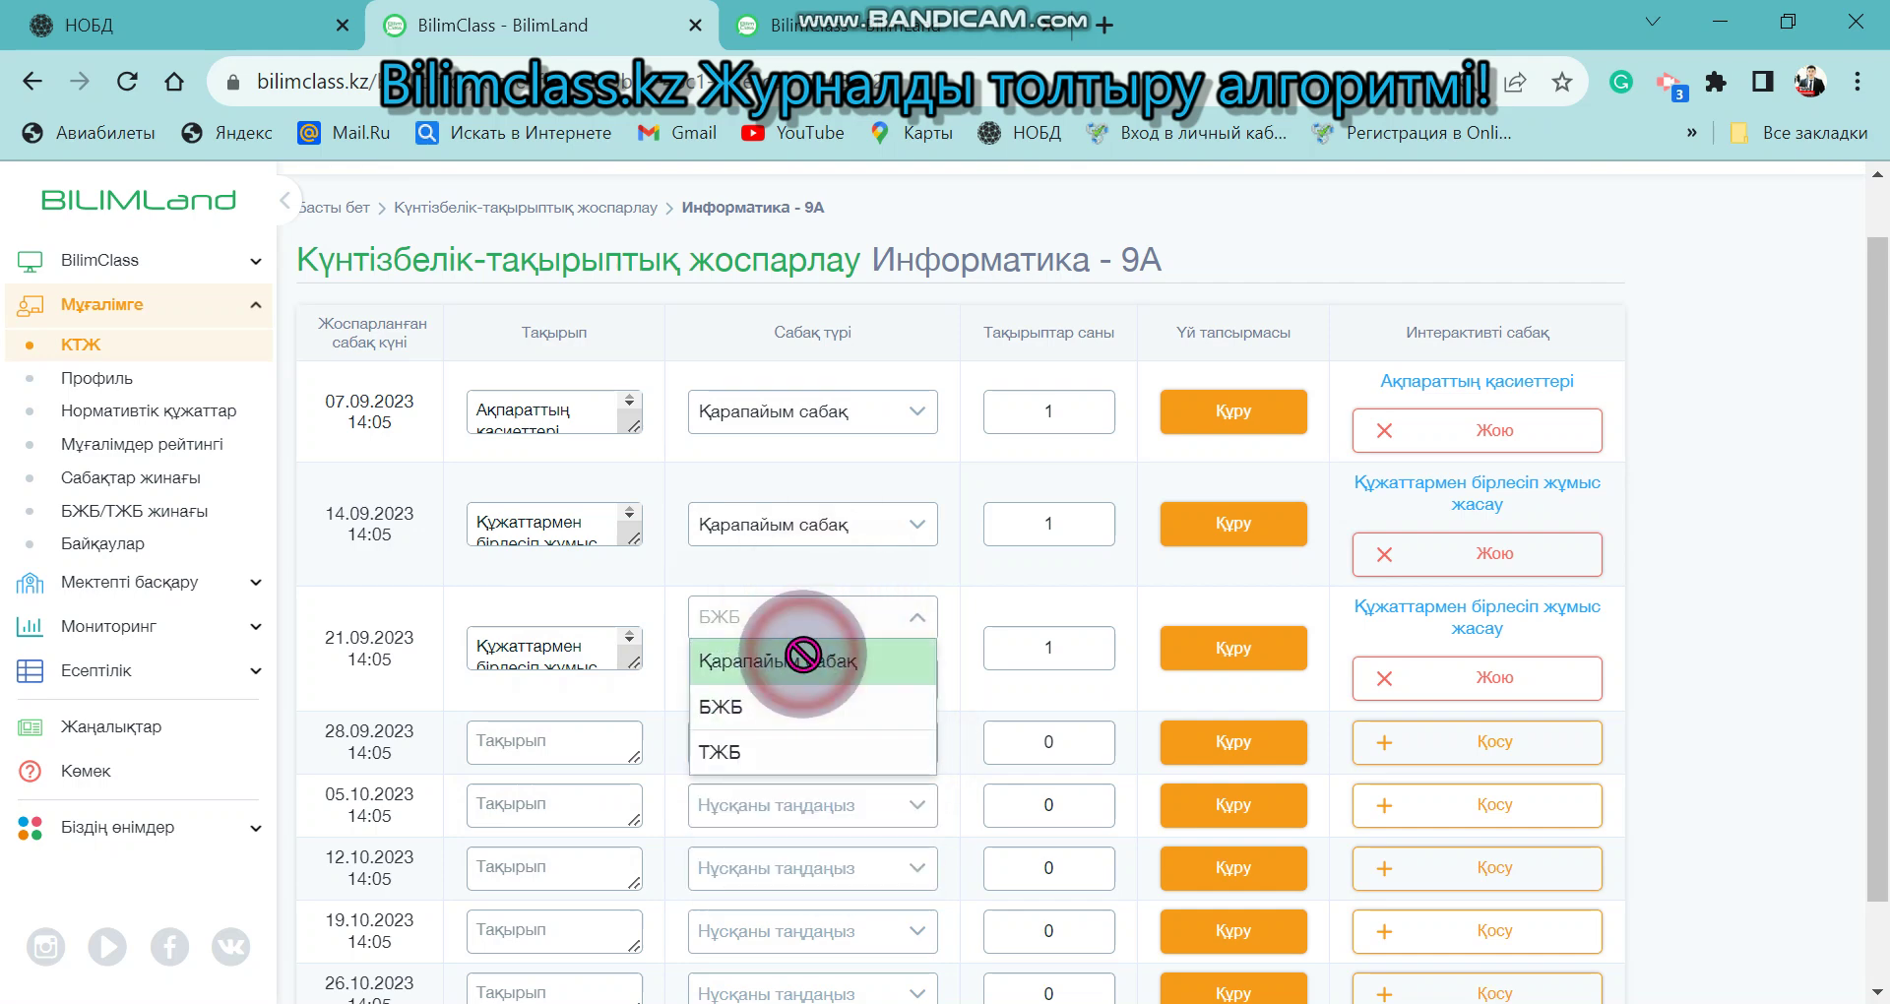
pyautogui.click(799, 663)
# Return from the 9 А plan to the BilimClass lesson schedule (Кесте)
pyautogui.click(136, 307)
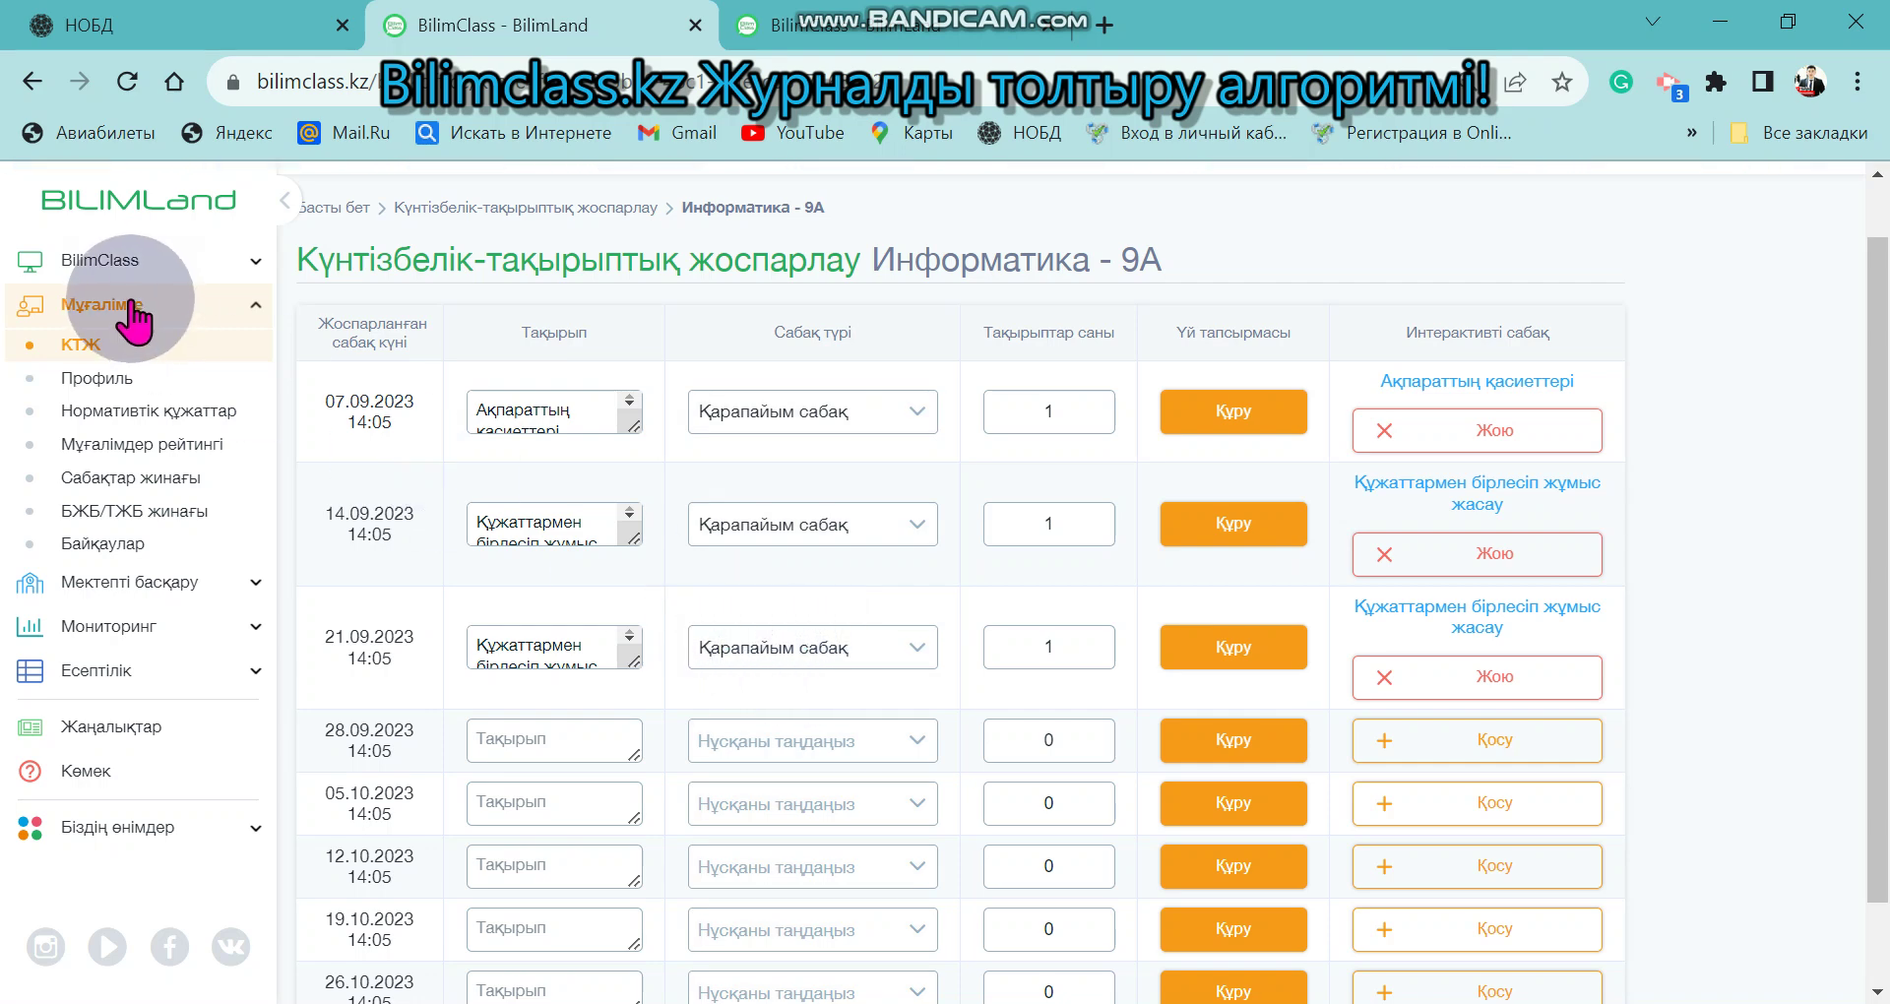
pyautogui.click(143, 263)
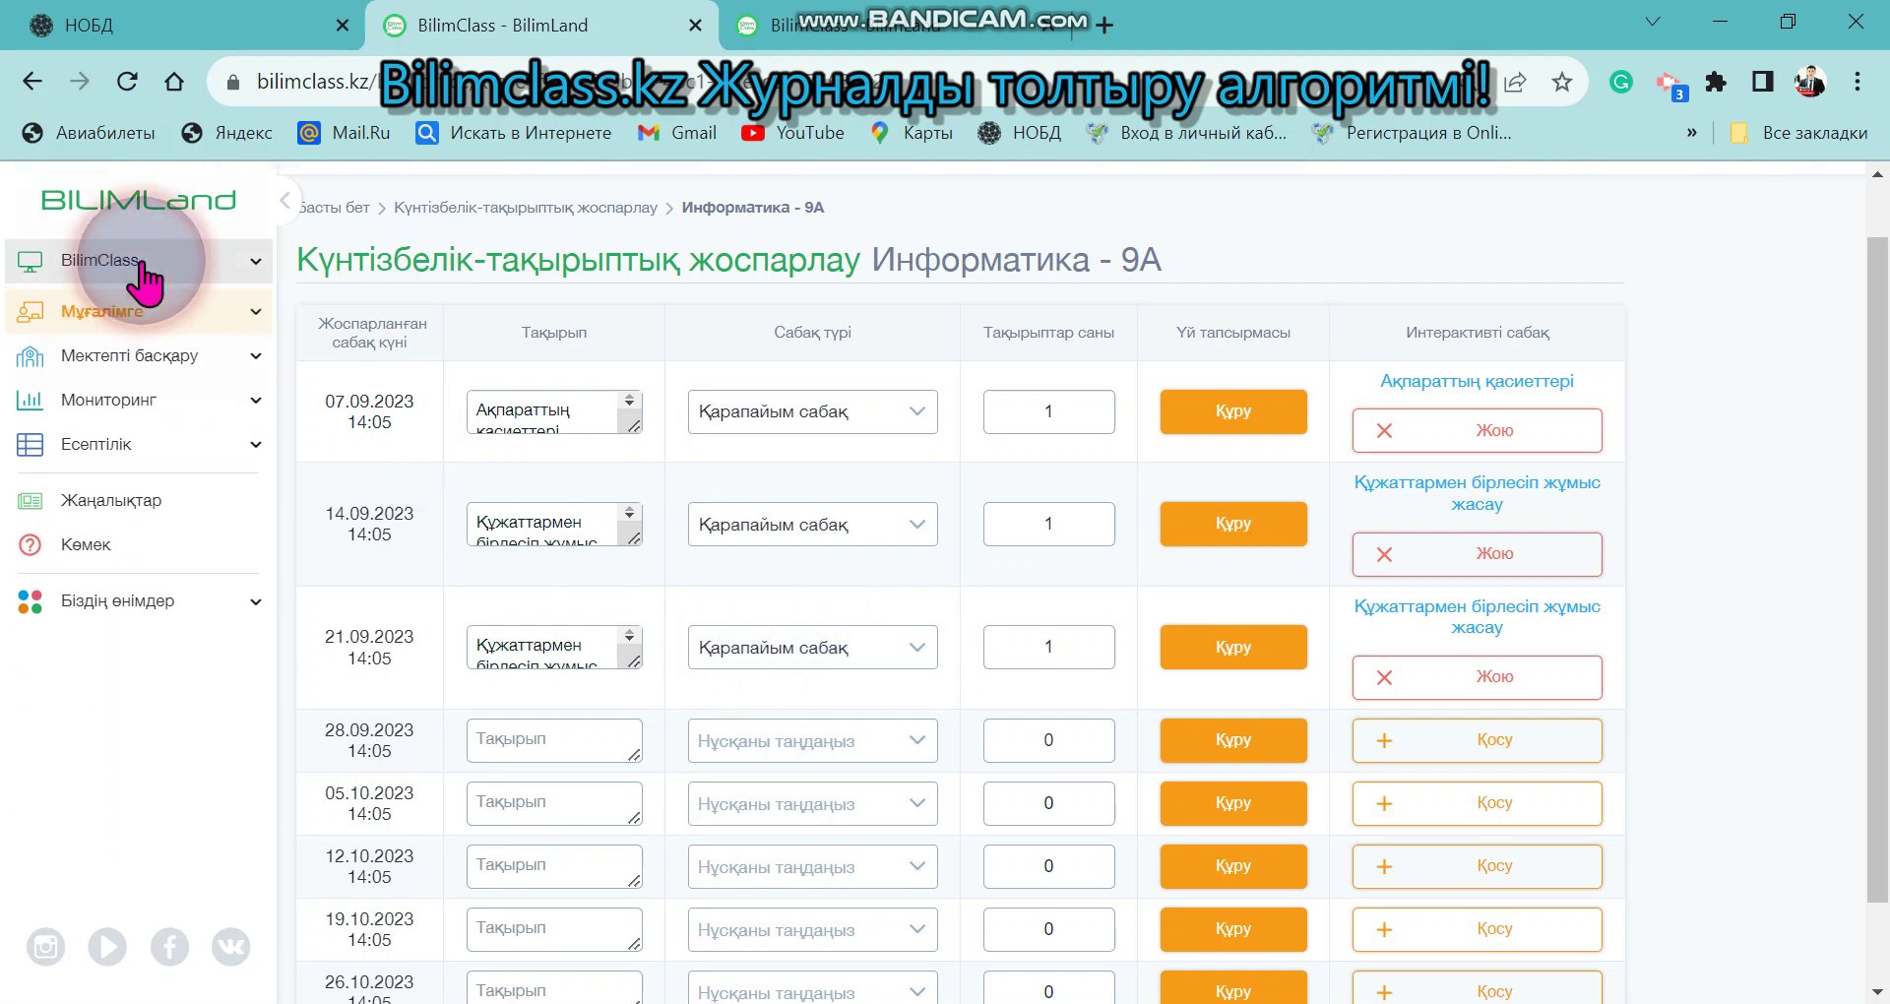
pyautogui.click(143, 303)
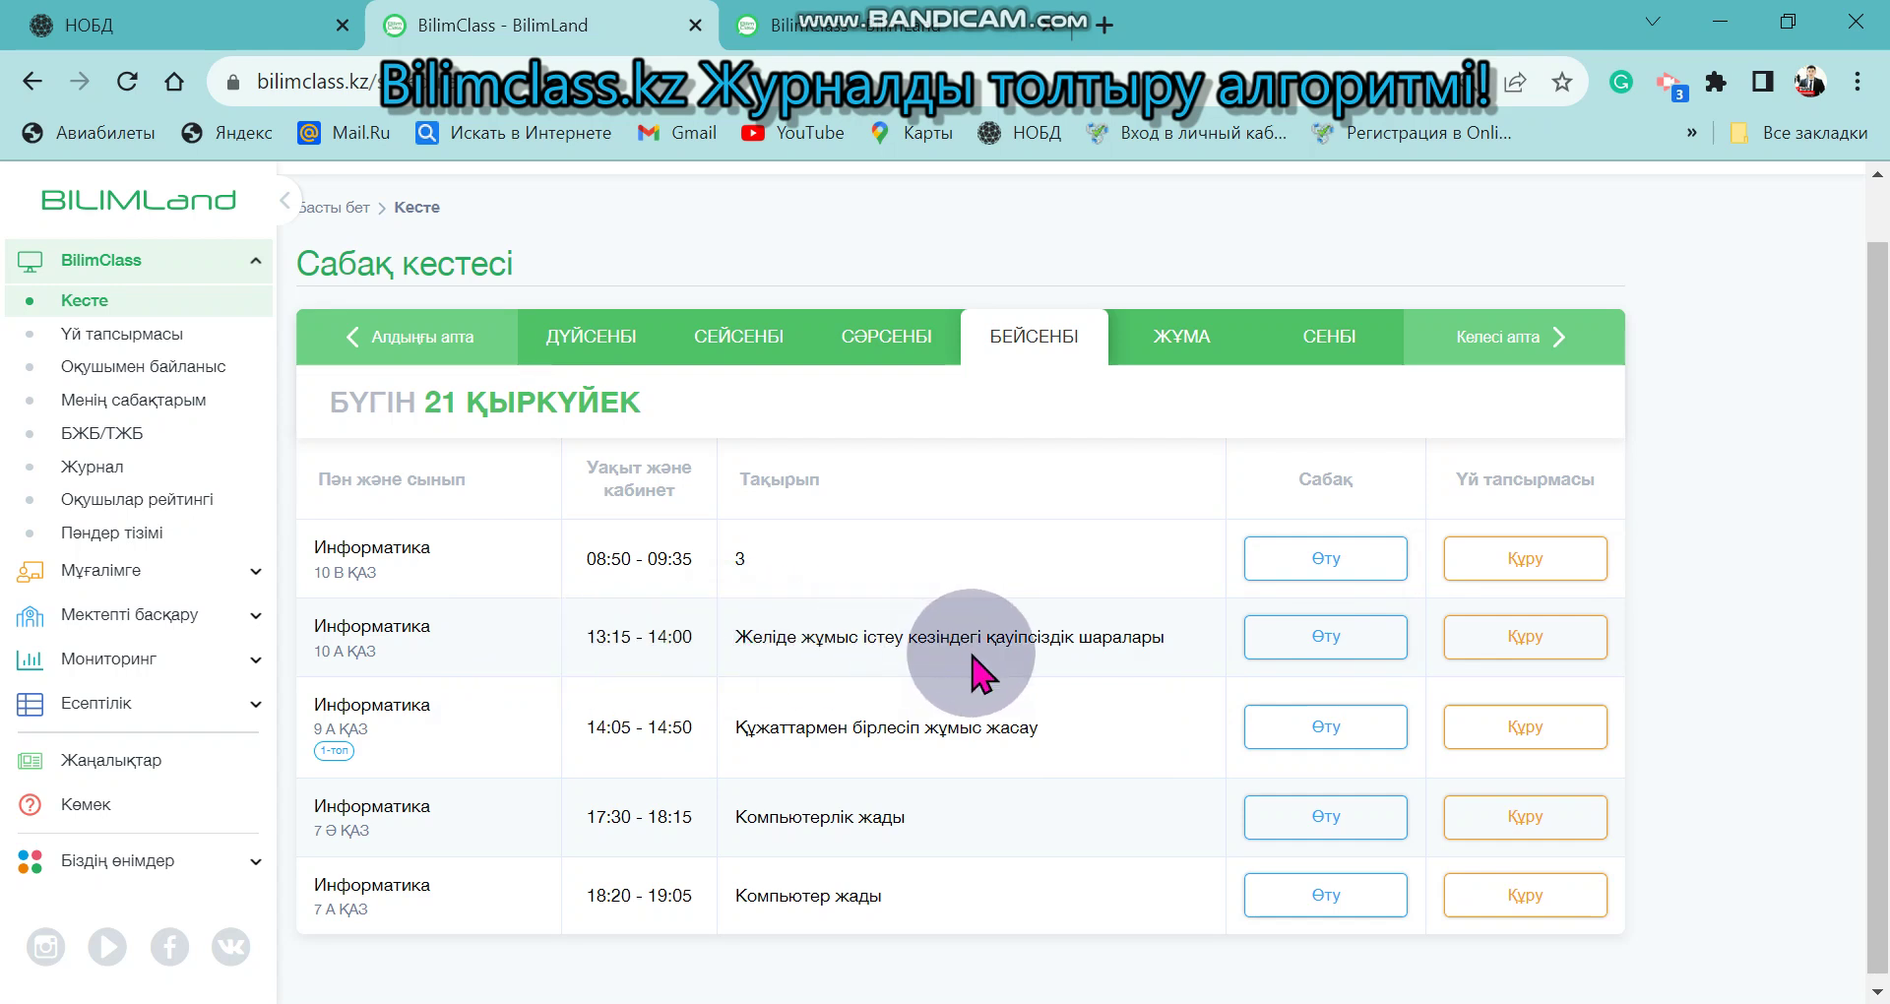
# Open the journal of the 10 В Информатика lesson and look over its student and attendance list
pyautogui.click(1314, 566)
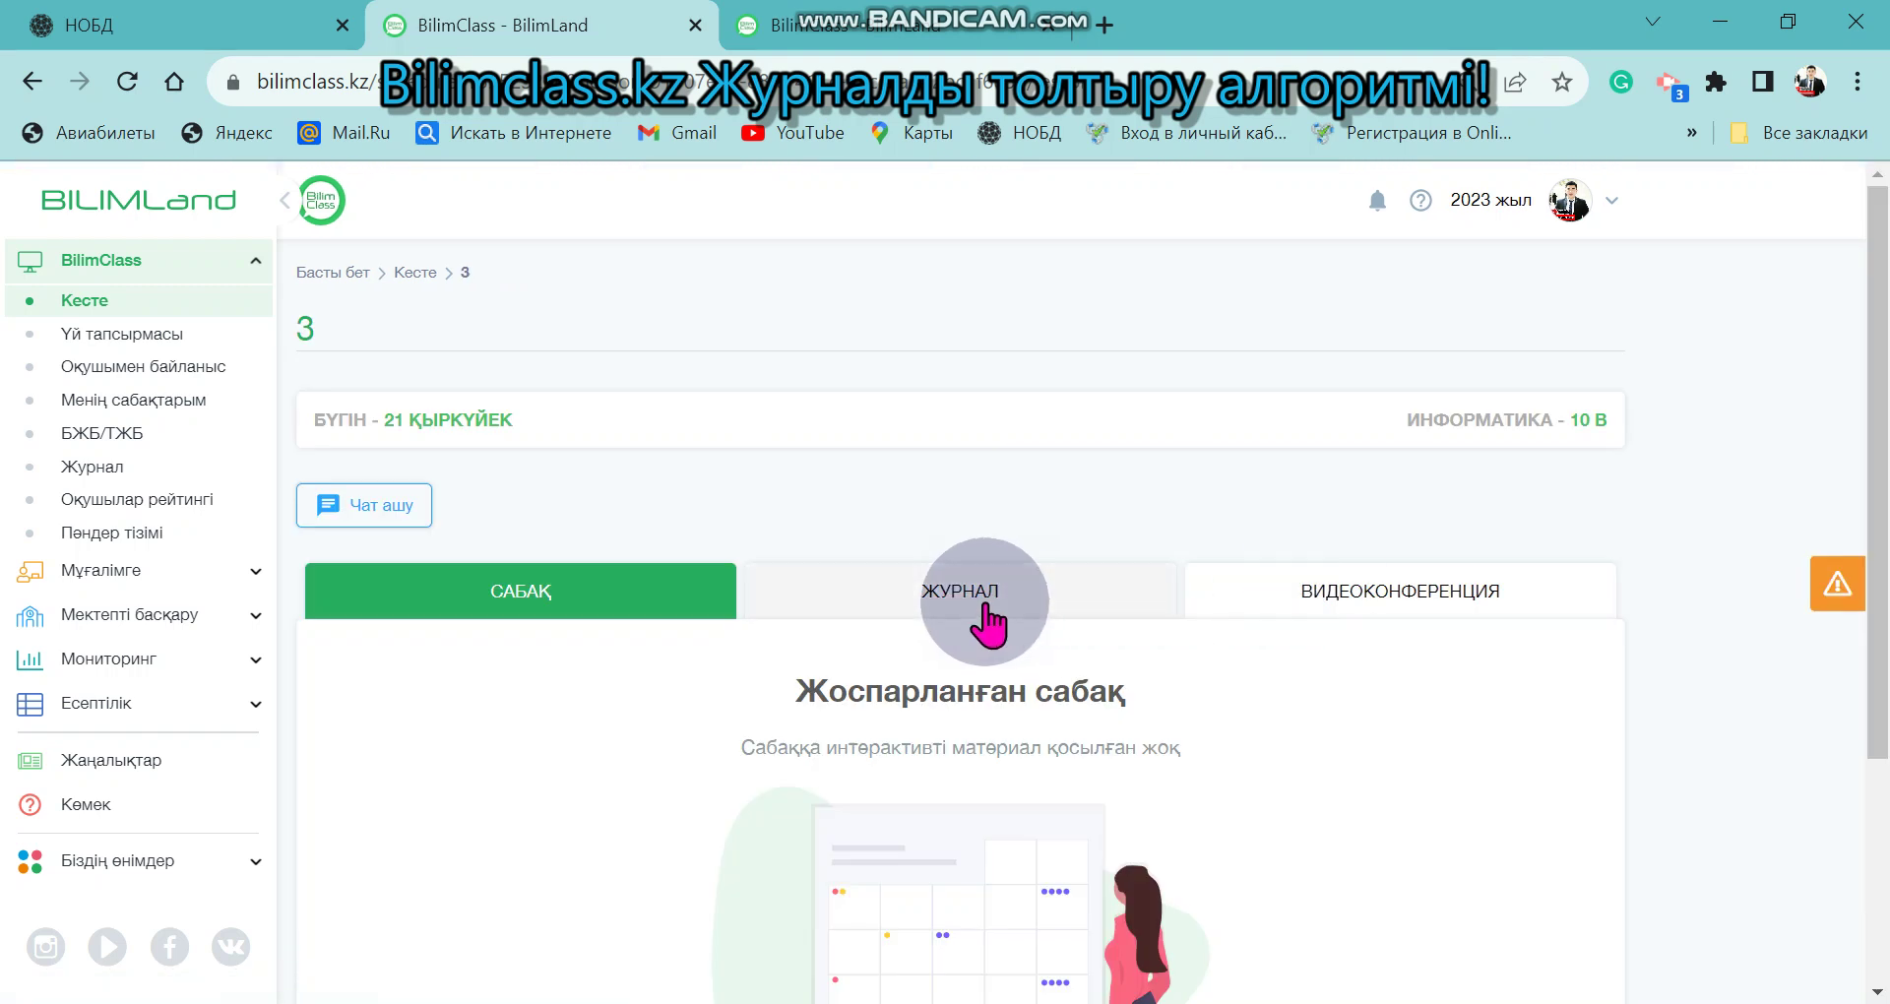
pyautogui.scroll(-3, 1123, 738)
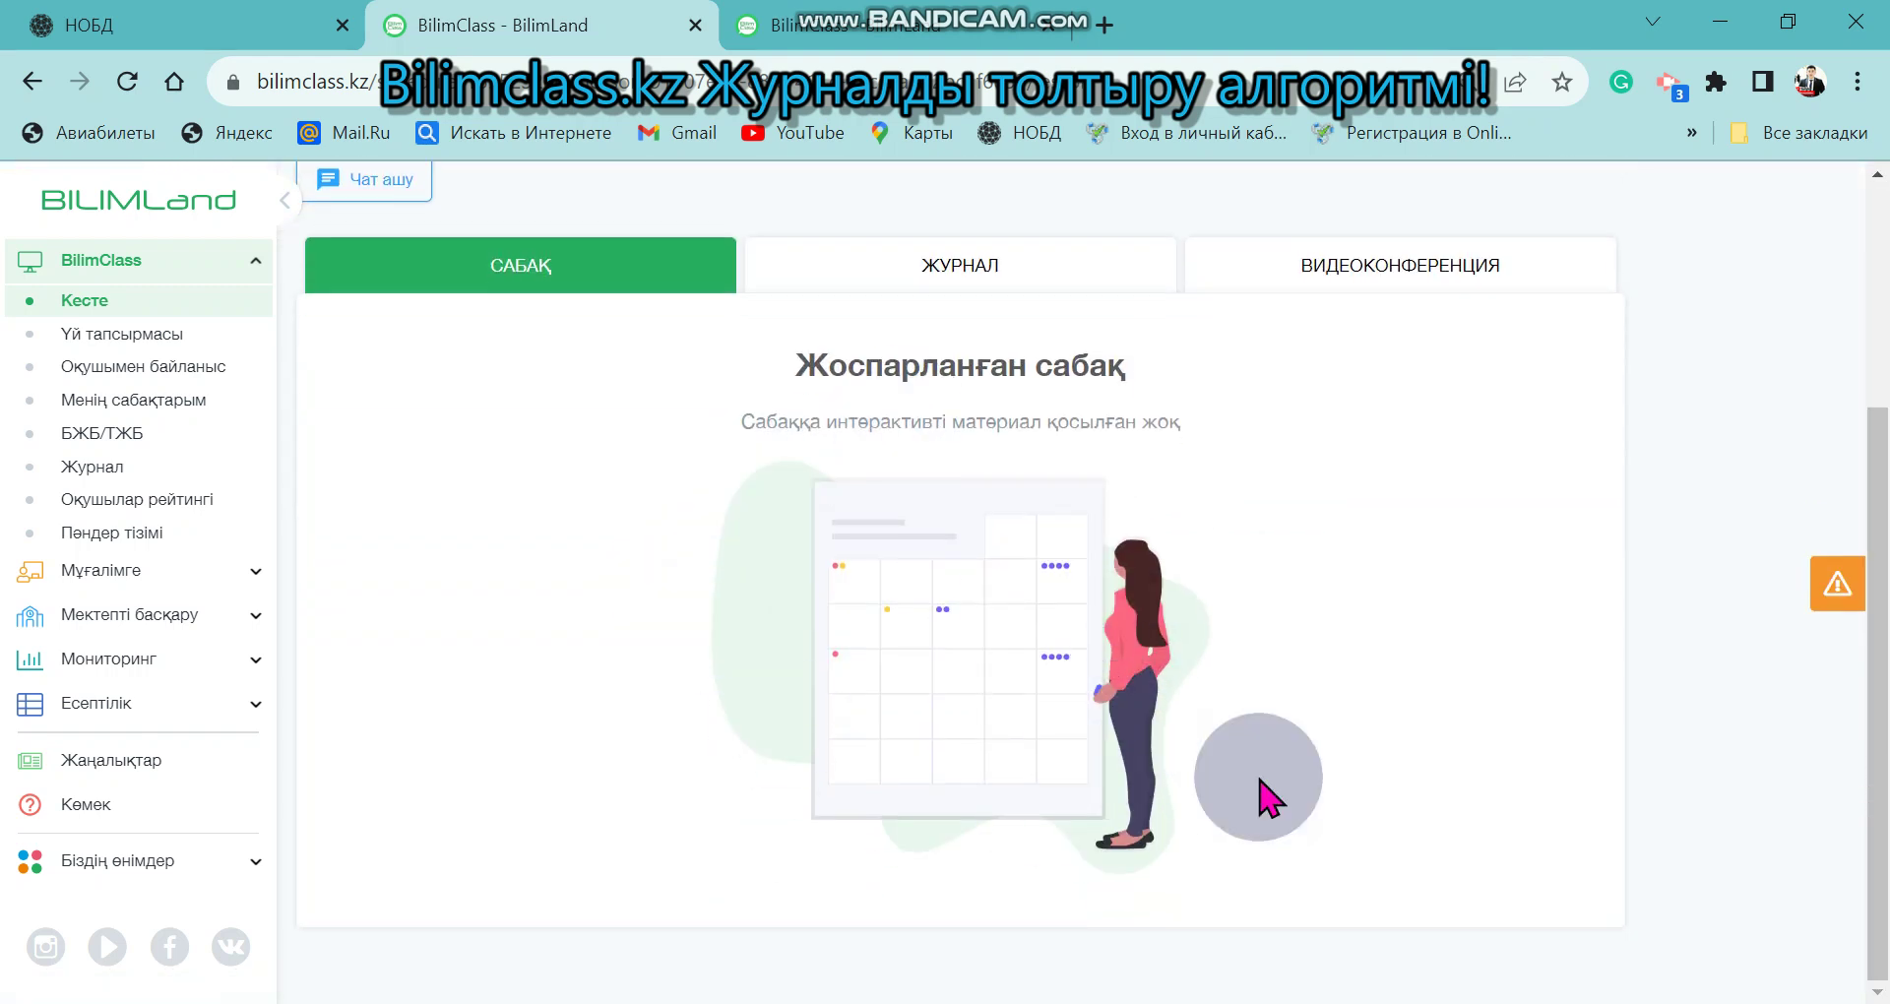
pyautogui.click(962, 266)
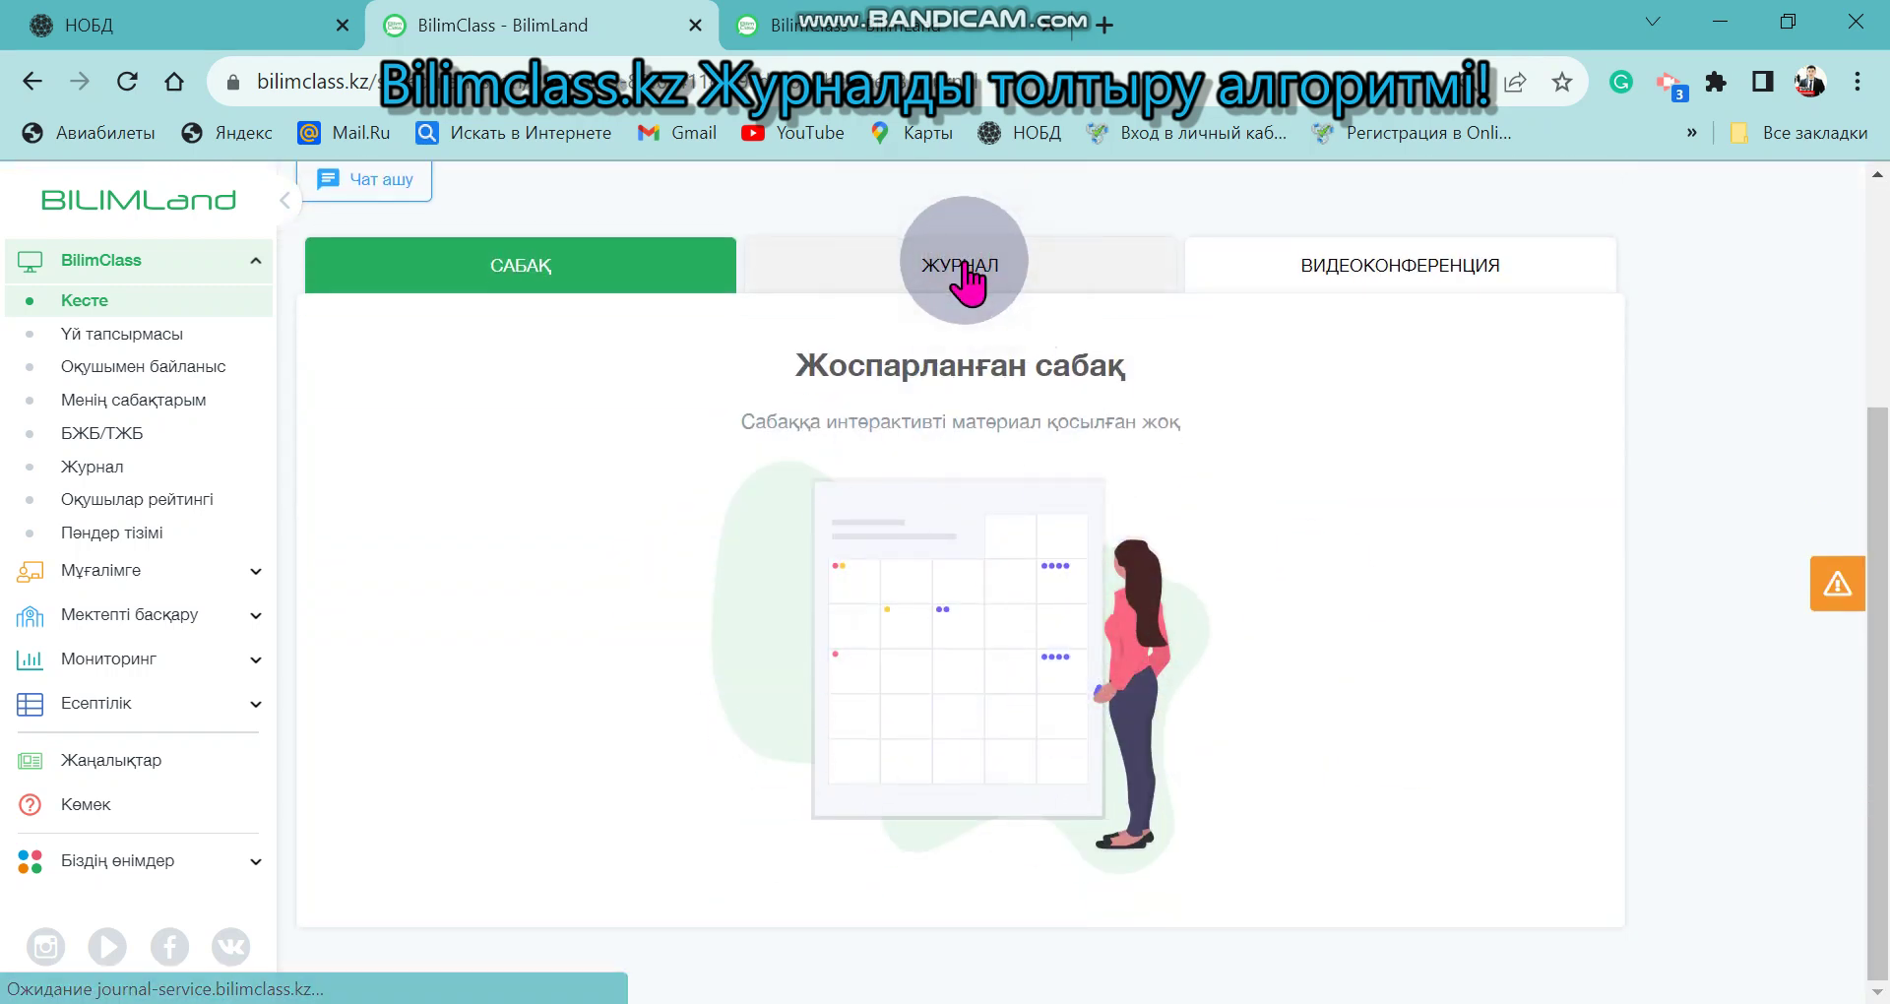
pyautogui.scroll(-5, 1203, 670)
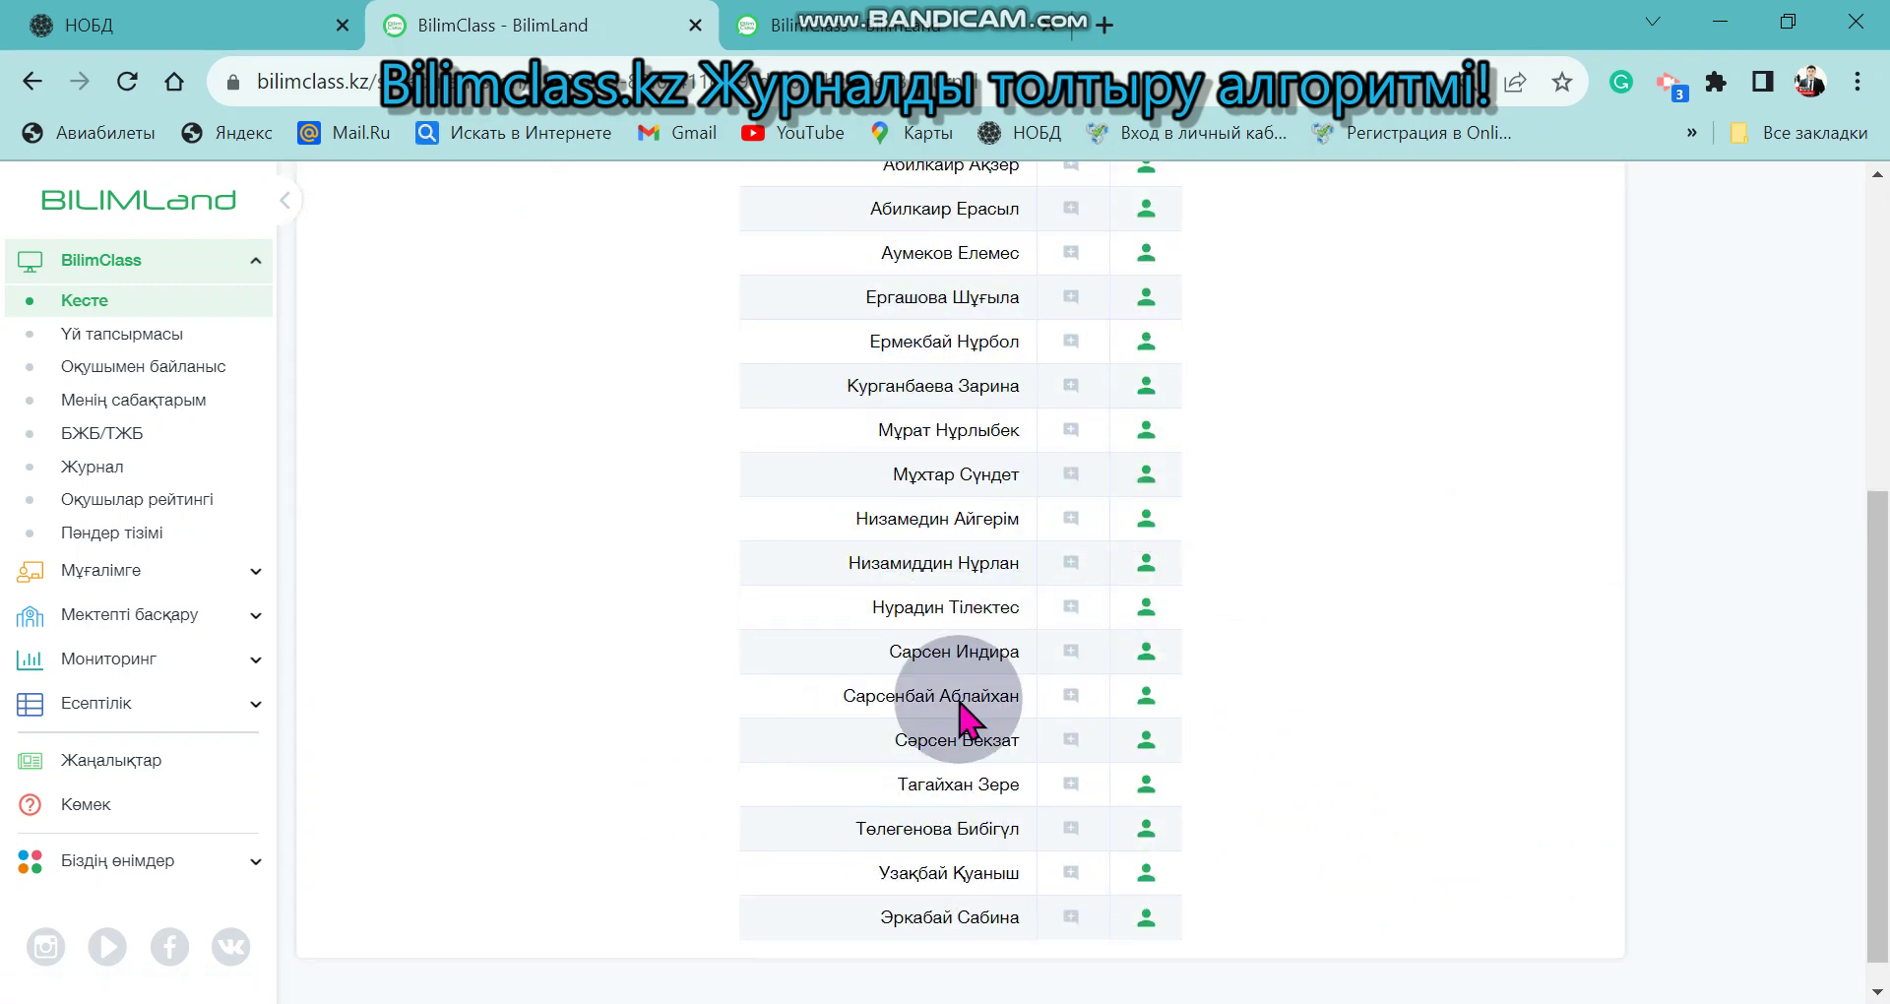
pyautogui.scroll(5, 1139, 781)
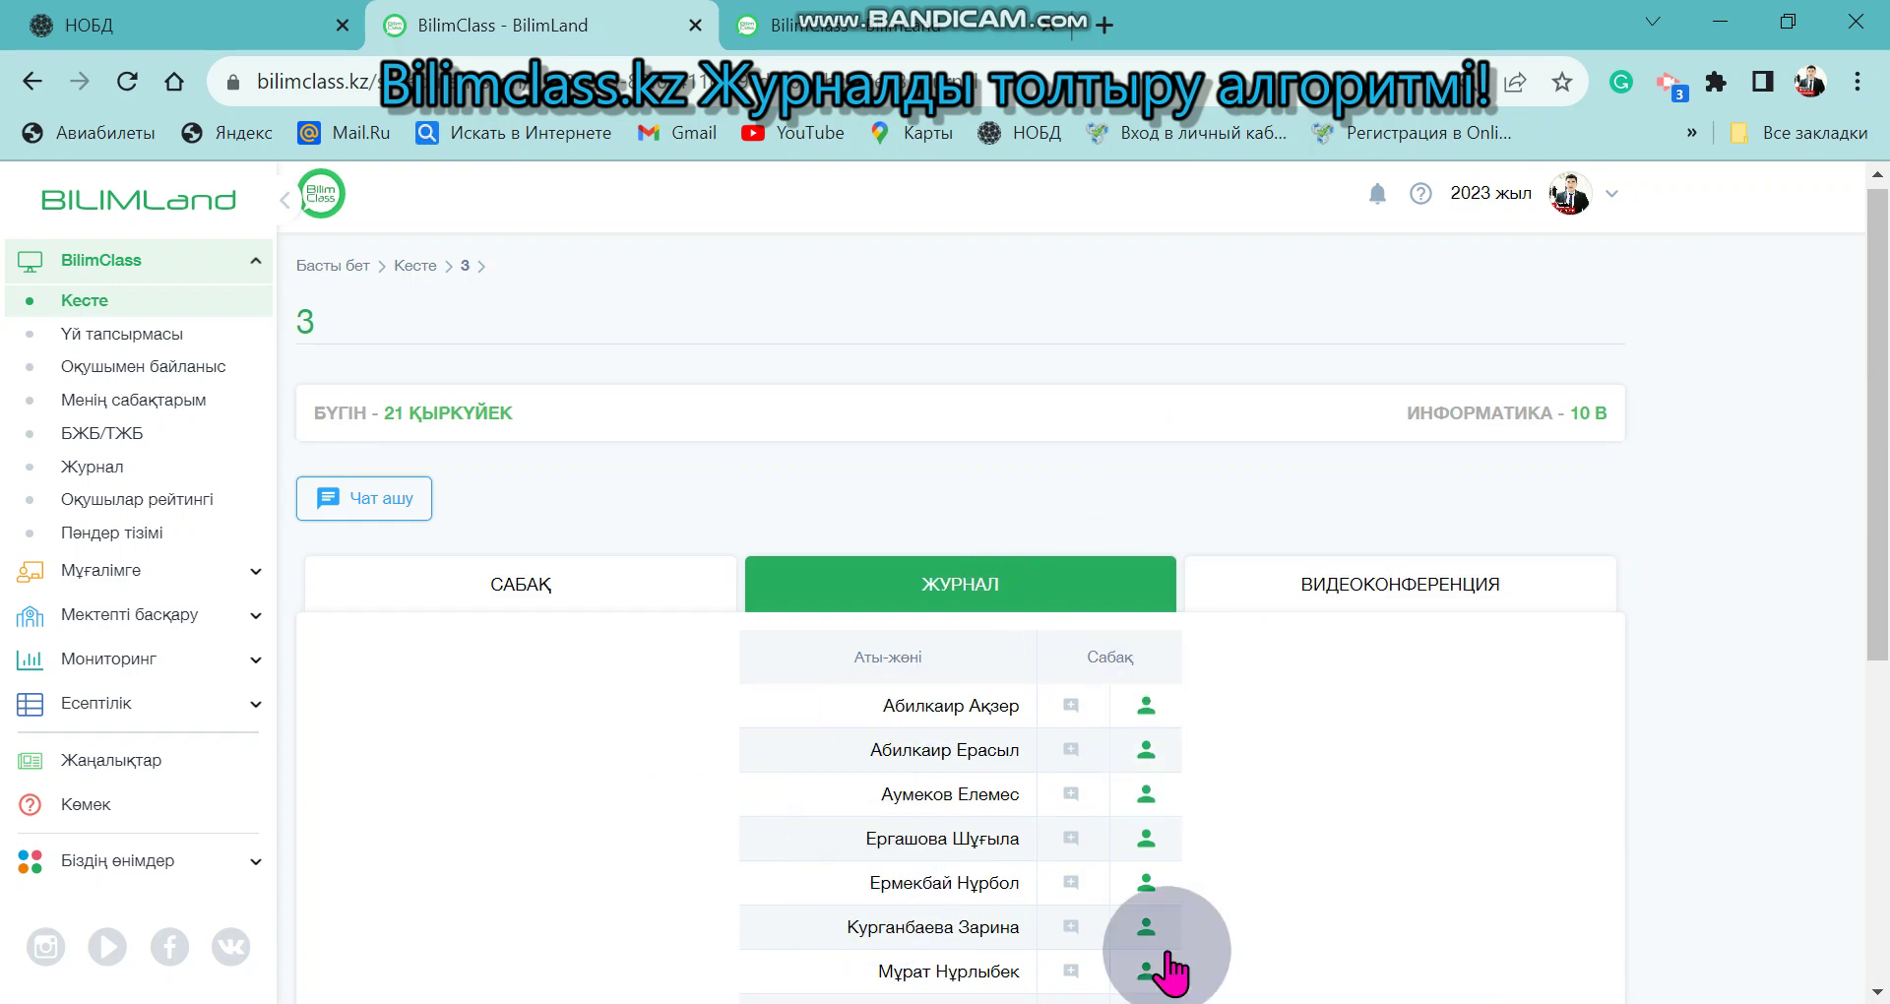
pyautogui.scroll(-3, 1844, 464)
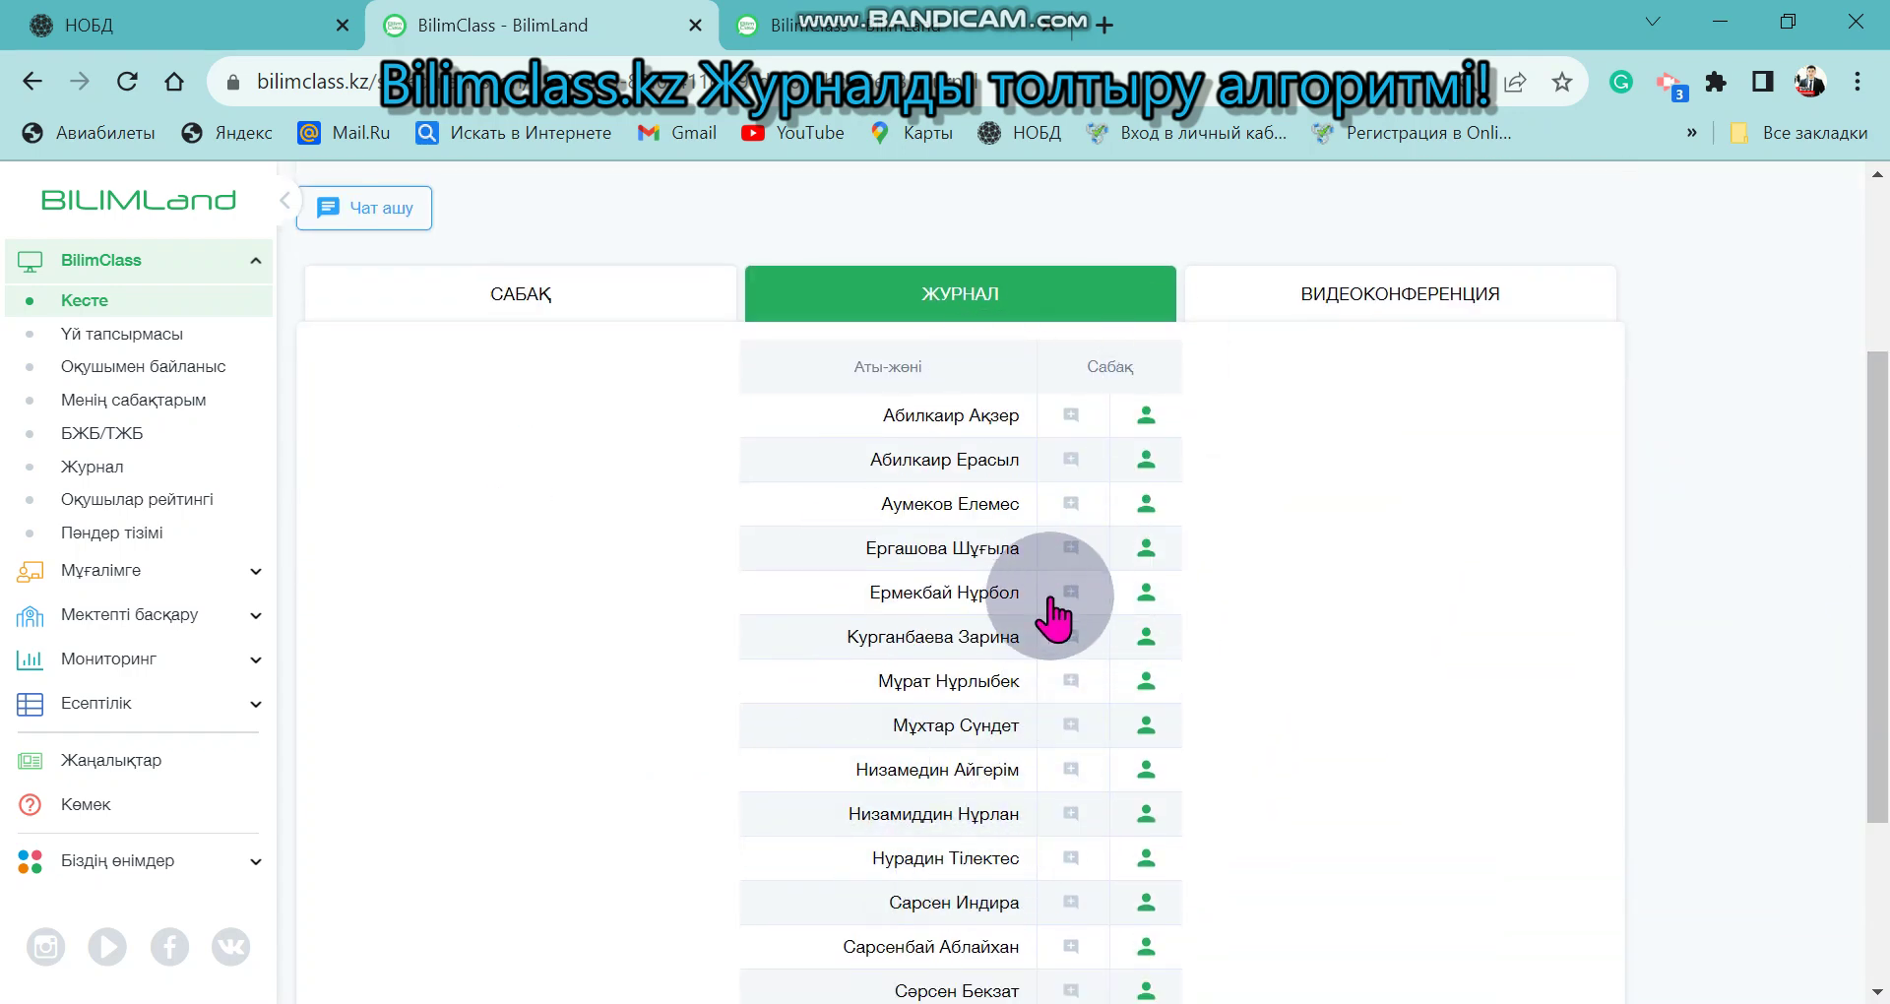
pyautogui.scroll(3, 866, 590)
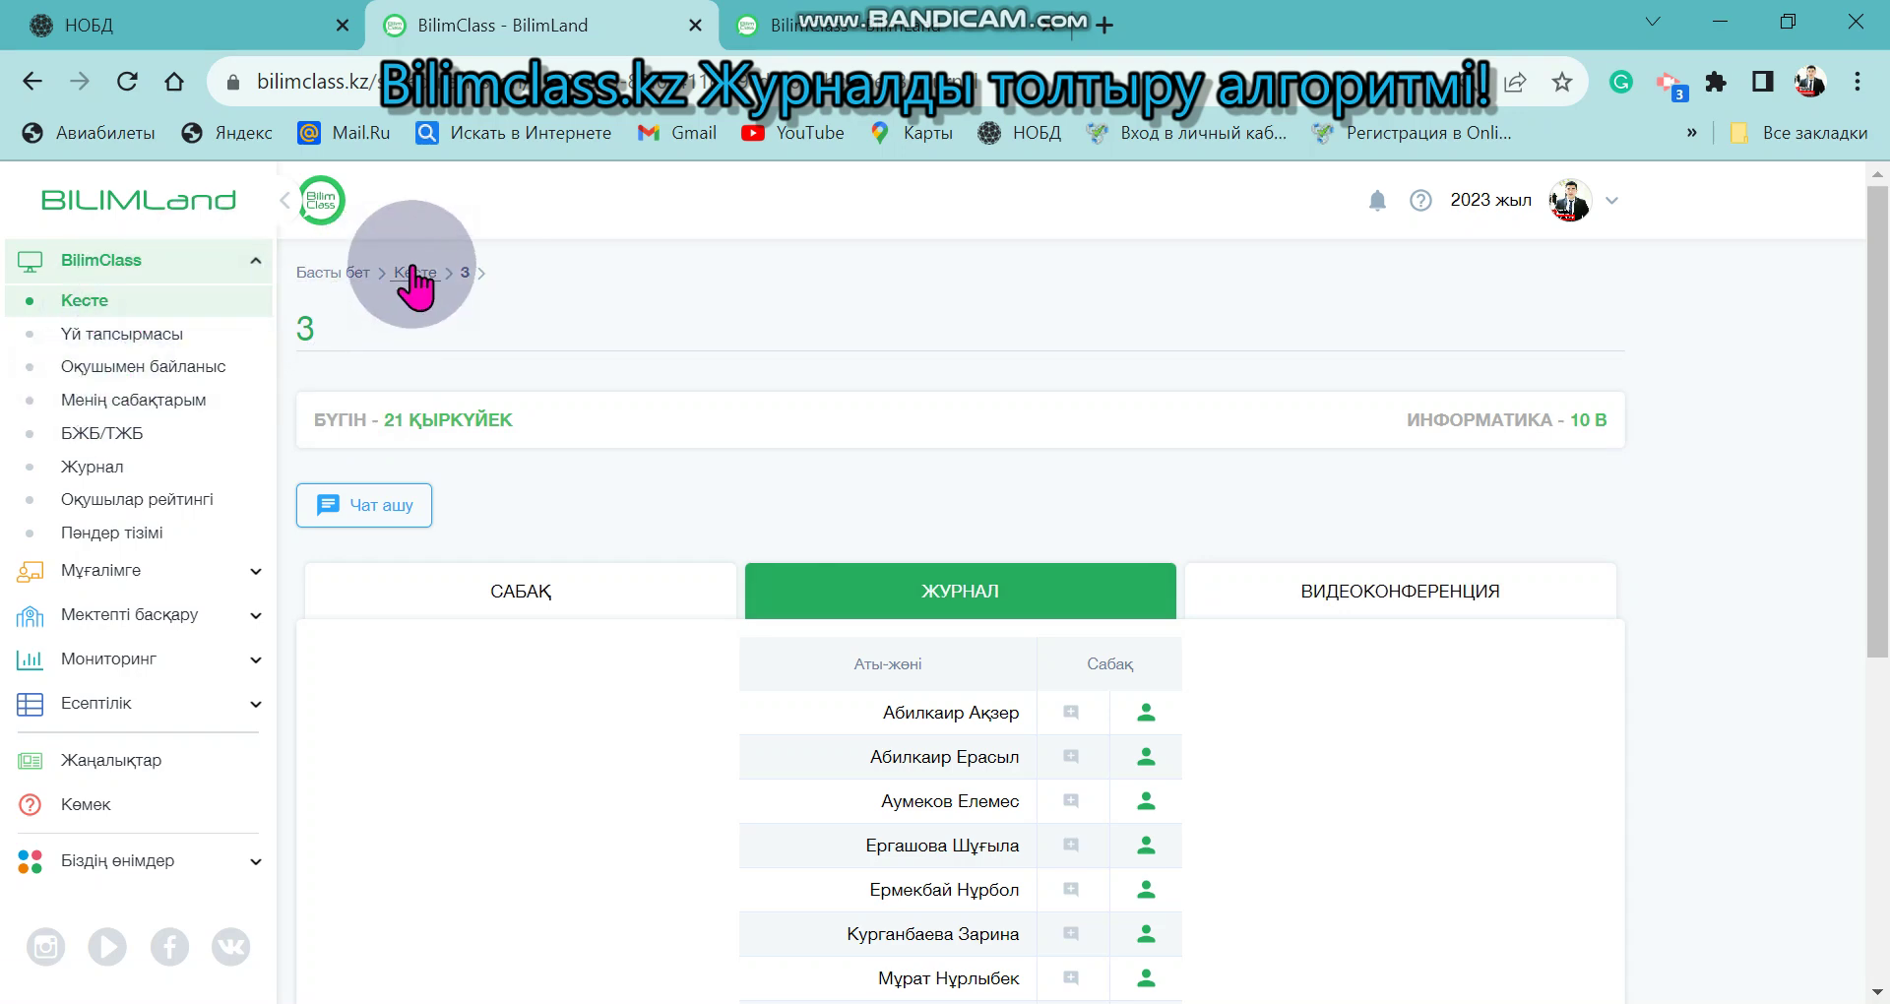
# Go back to the schedule and open the 10 А Информатика lesson on Желіде жұмыс істеу кезіндегі қауіпсіздік шаралары
pyautogui.click(413, 272)
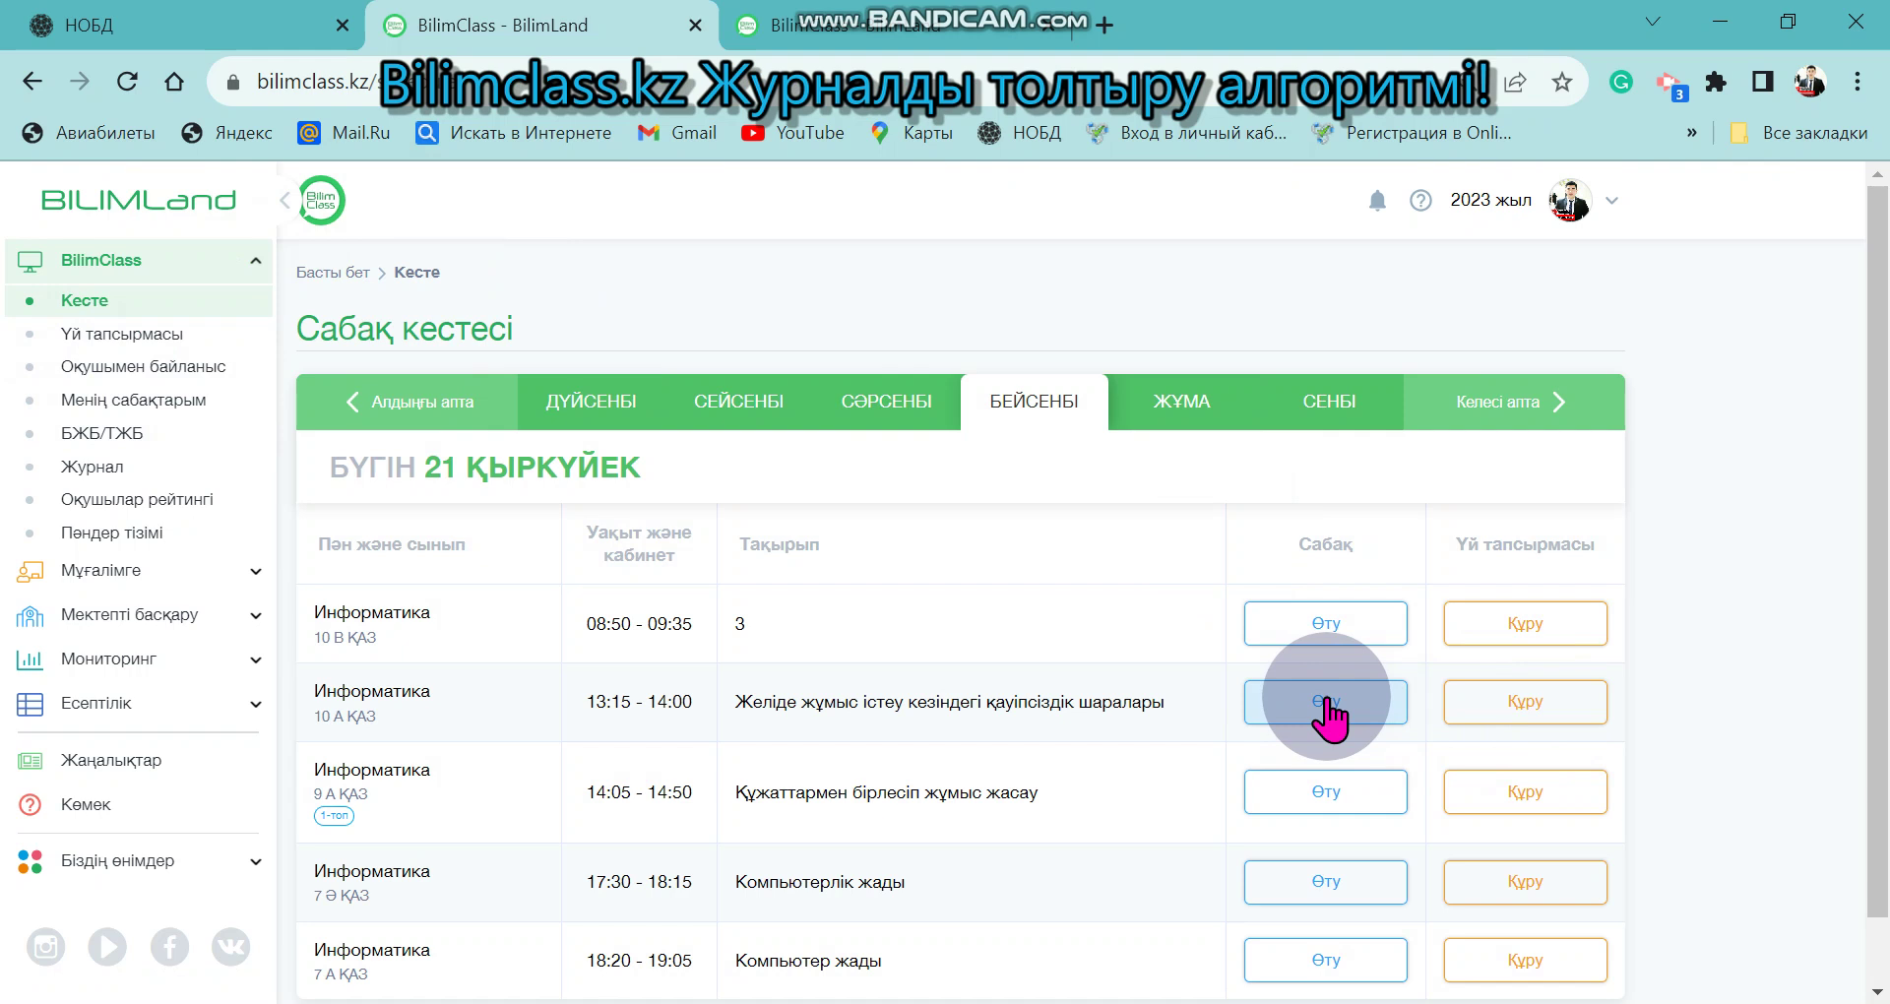
pyautogui.click(1326, 702)
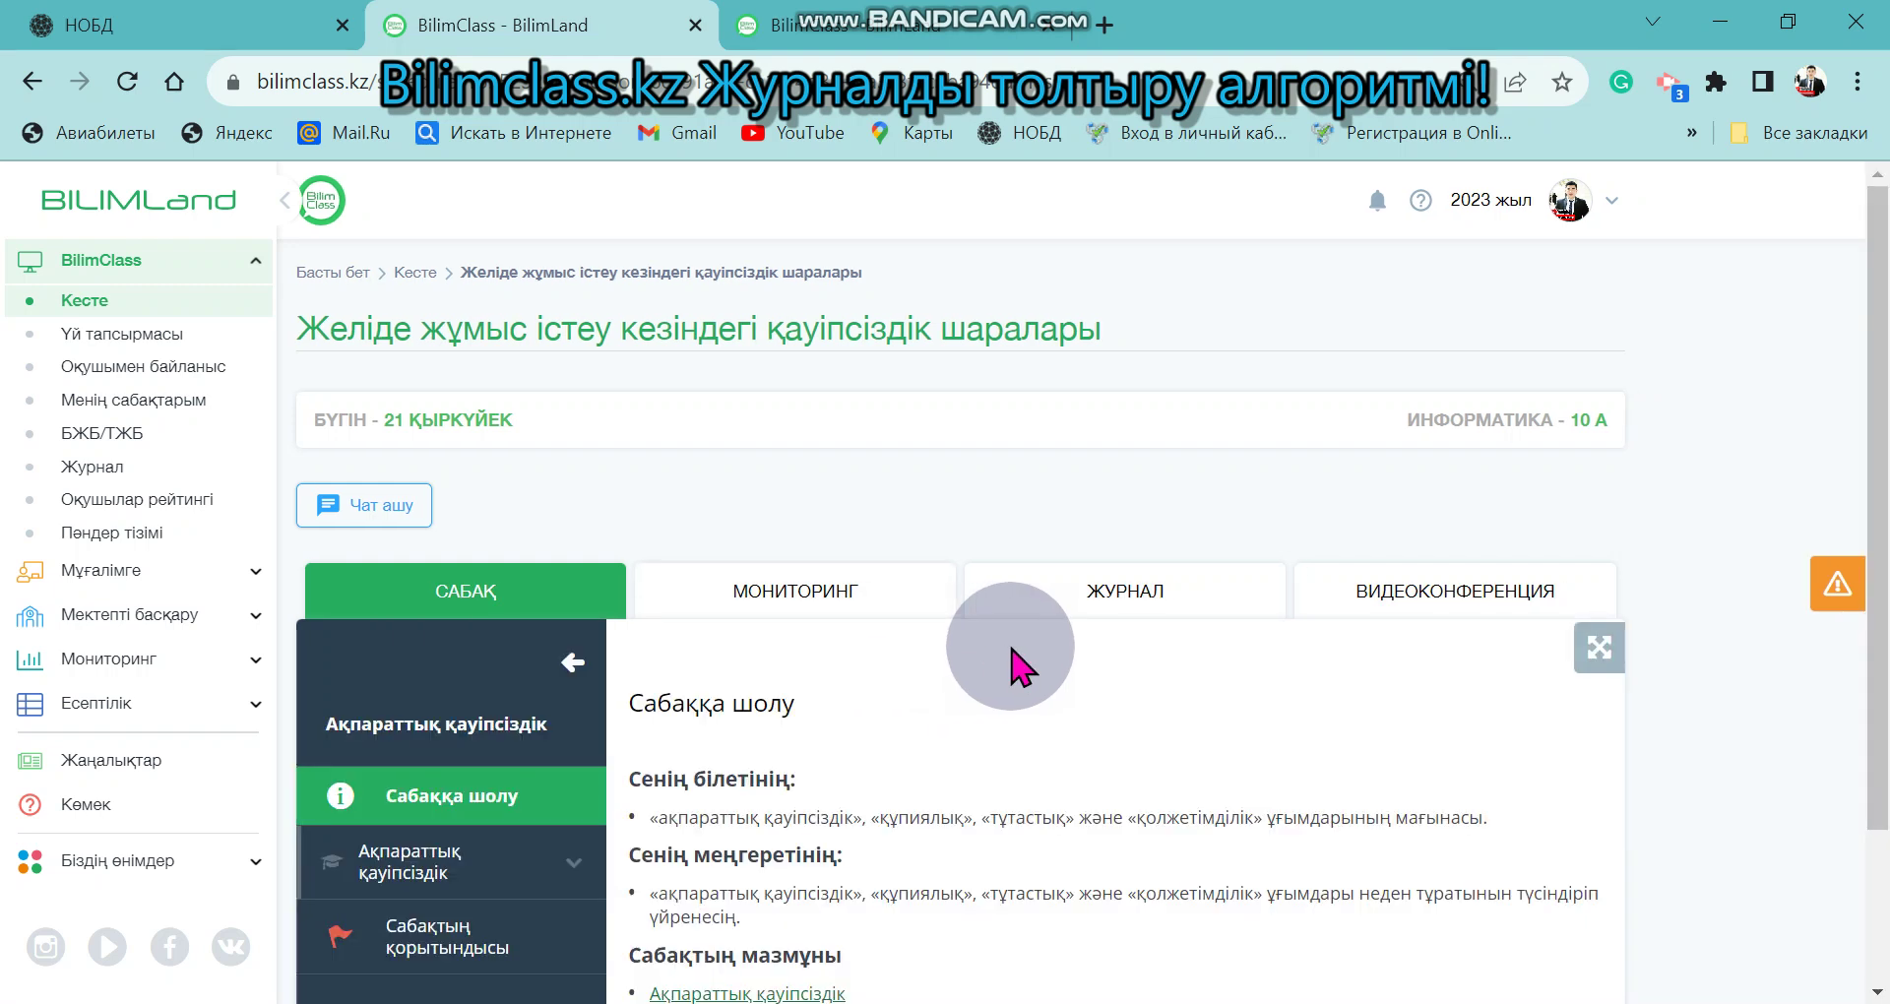
# Look over the 10 А lesson's Ақпараттық қауіпсіздік content and its Мониторинг data
pyautogui.scroll(-2, 1067, 802)
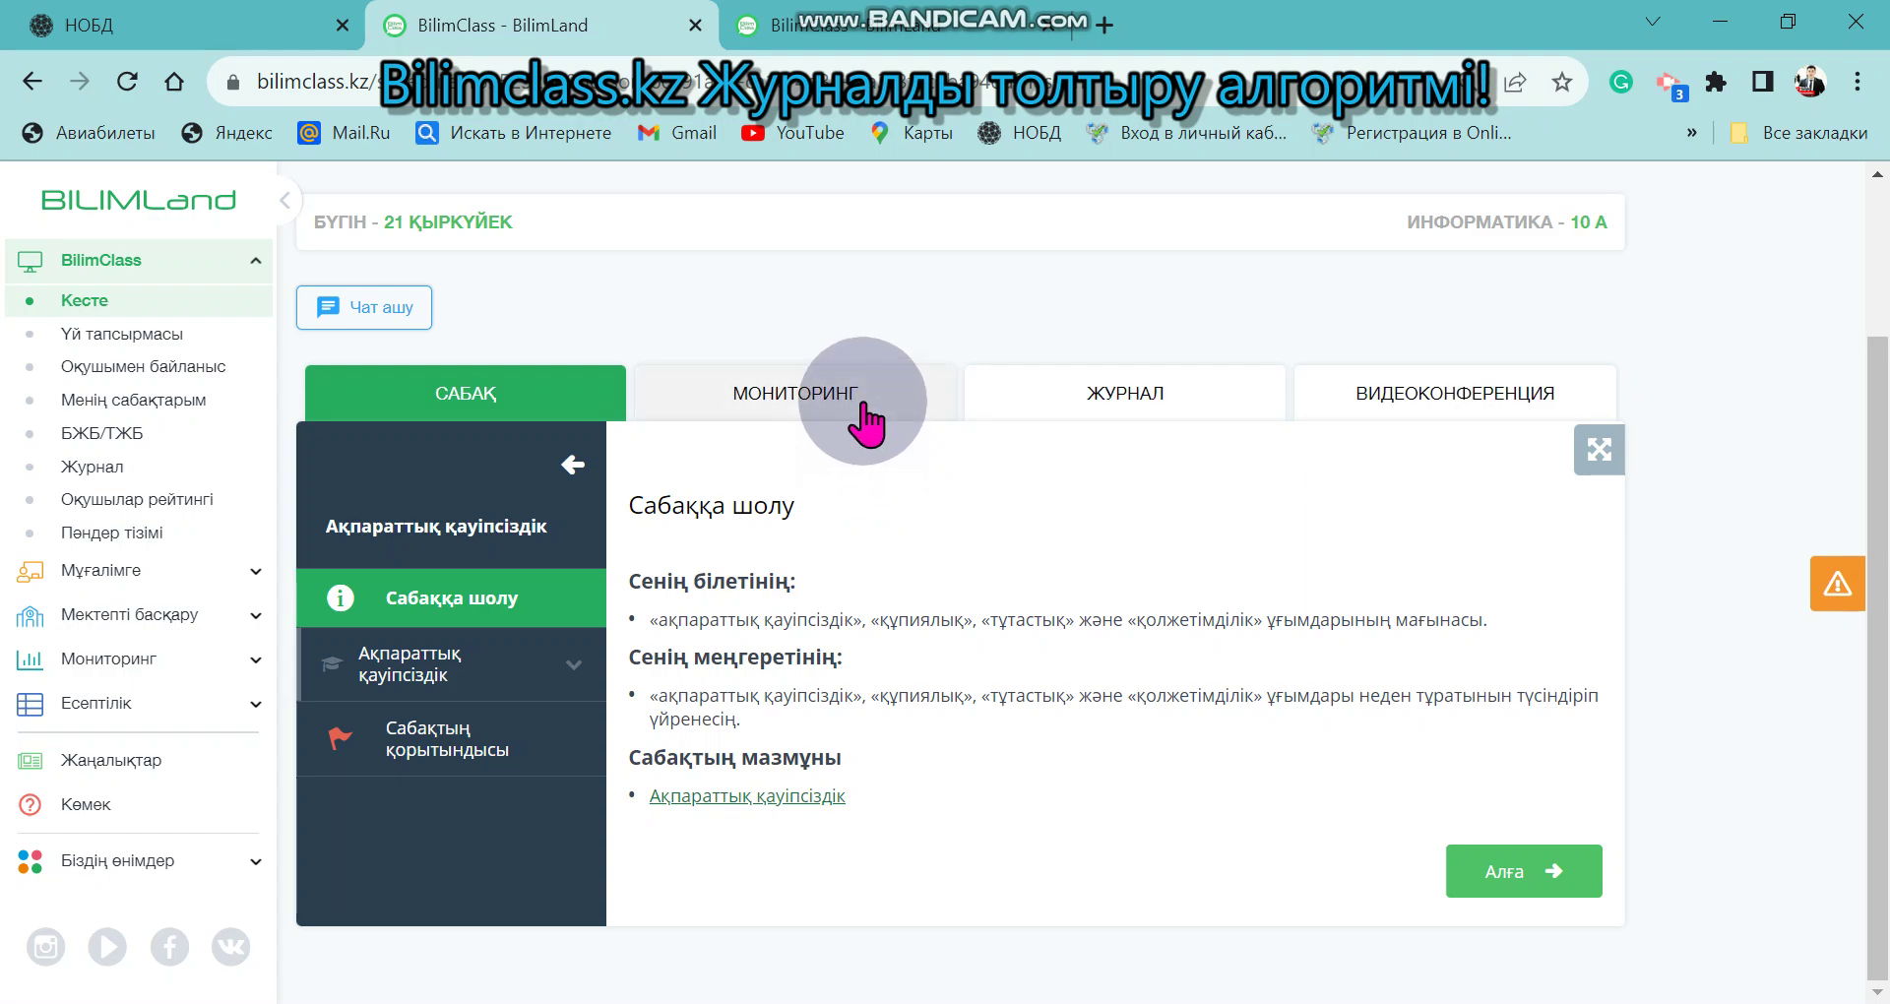
pyautogui.click(571, 701)
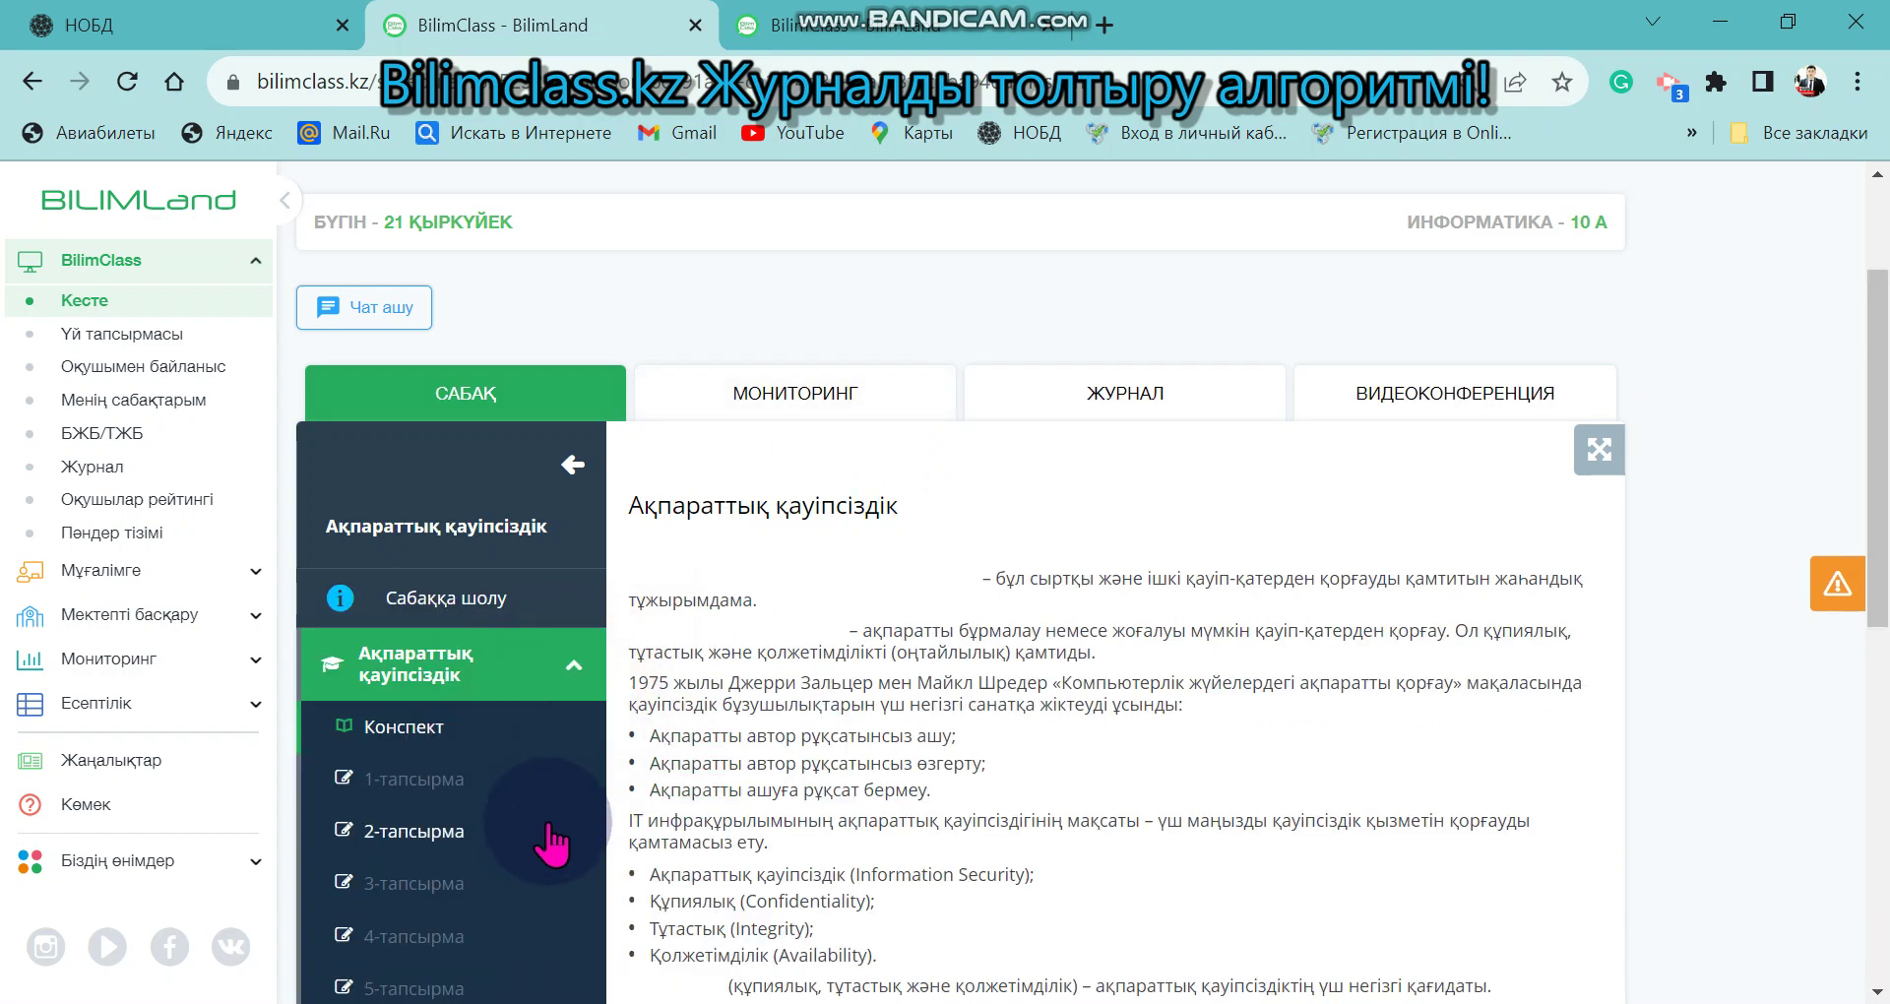
pyautogui.scroll(-3, 548, 808)
pyautogui.scroll(5, 600, 846)
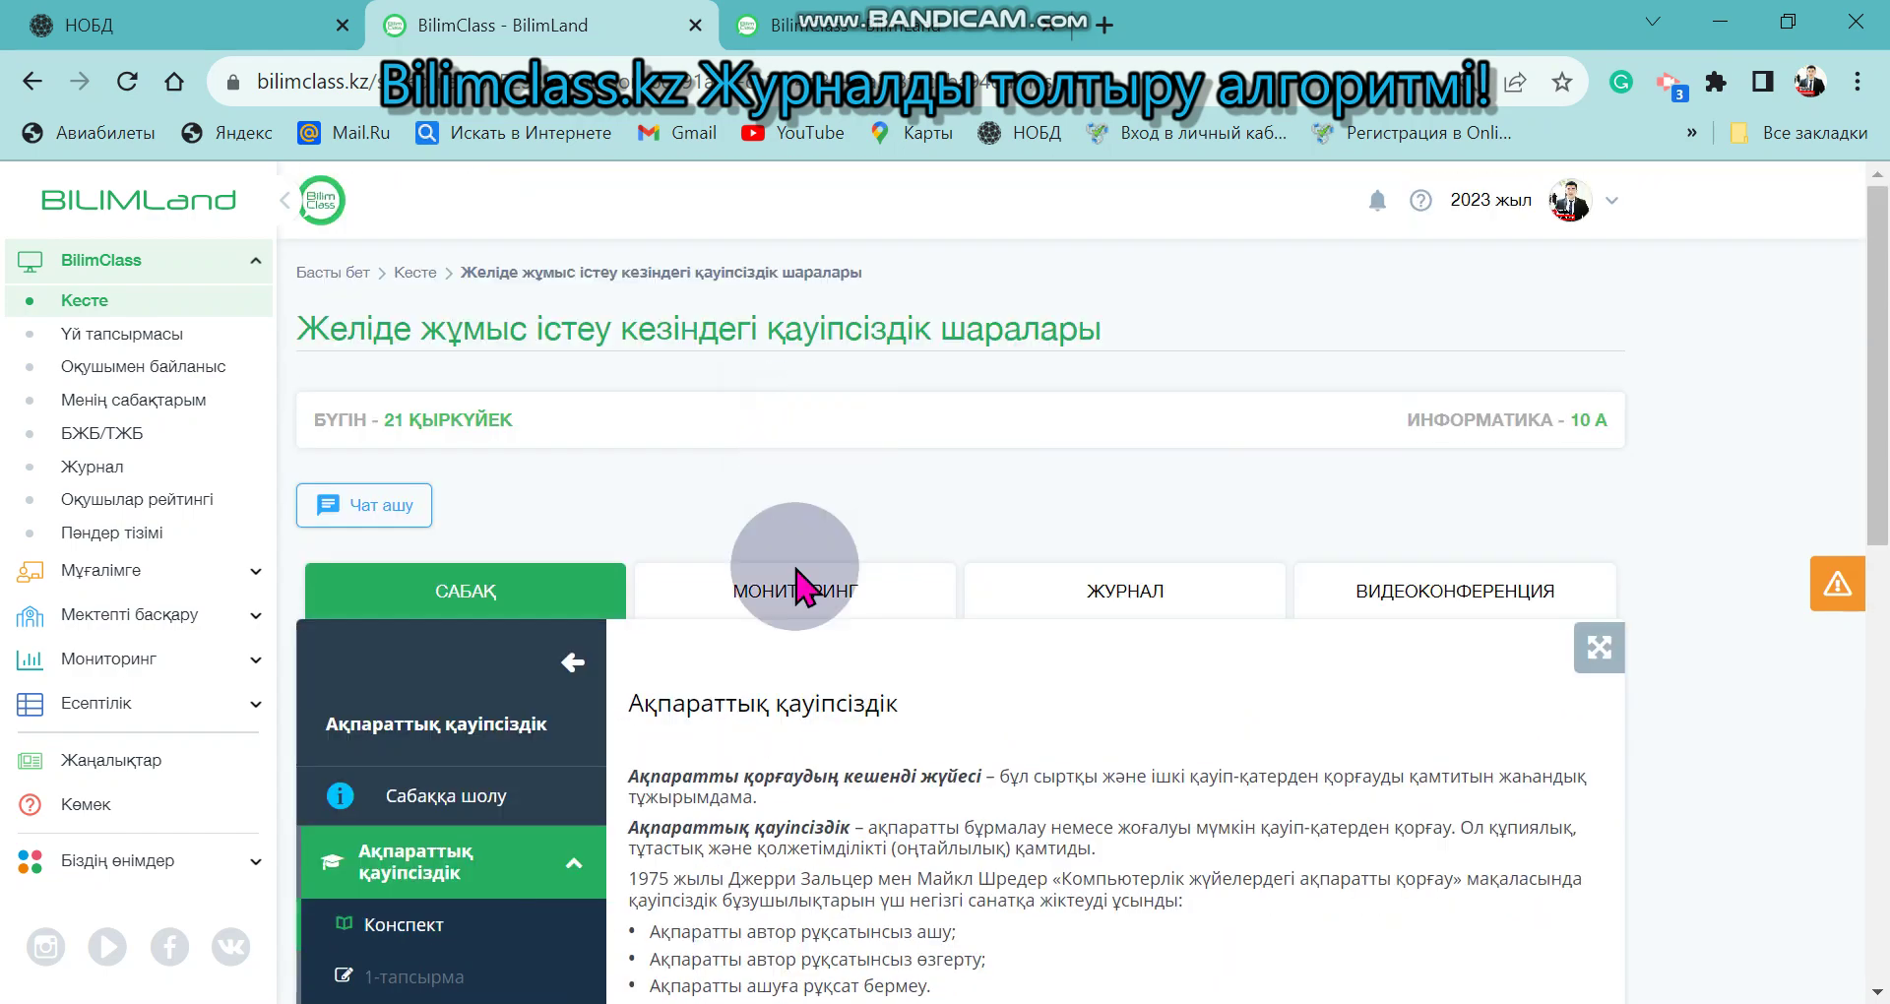
pyautogui.click(796, 591)
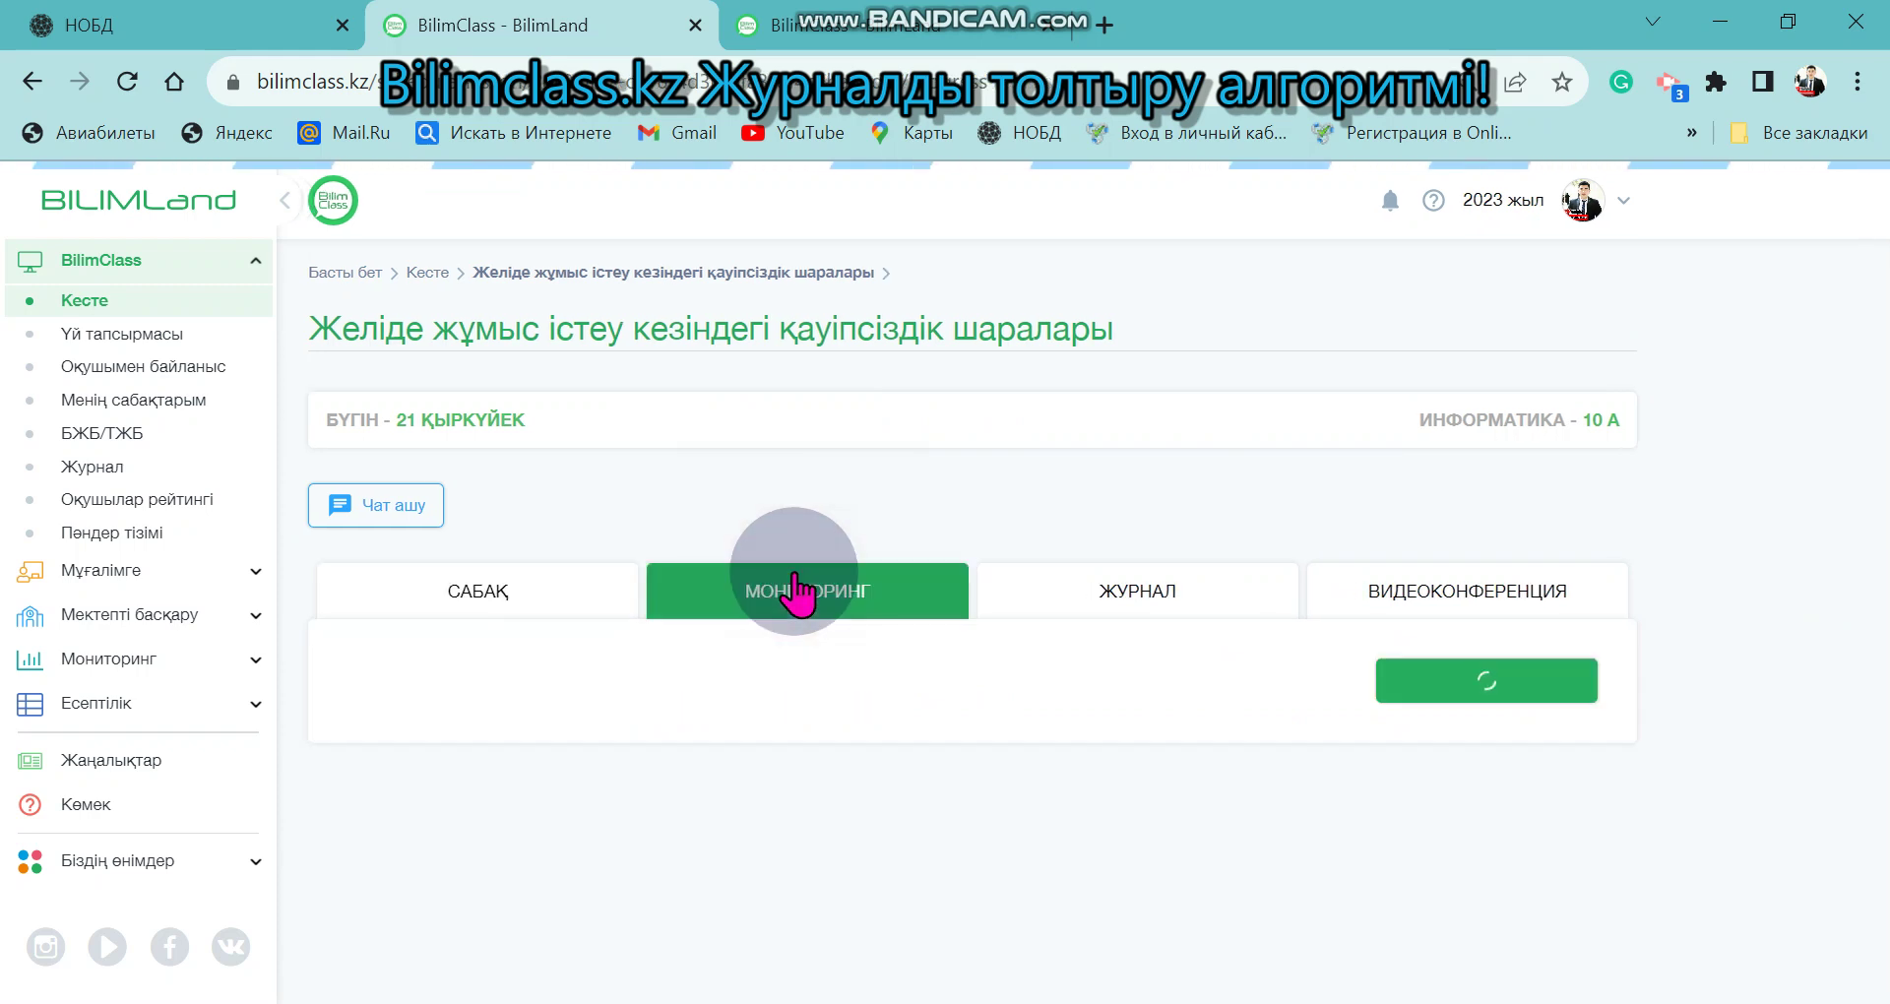
pyautogui.scroll(-2, 1191, 778)
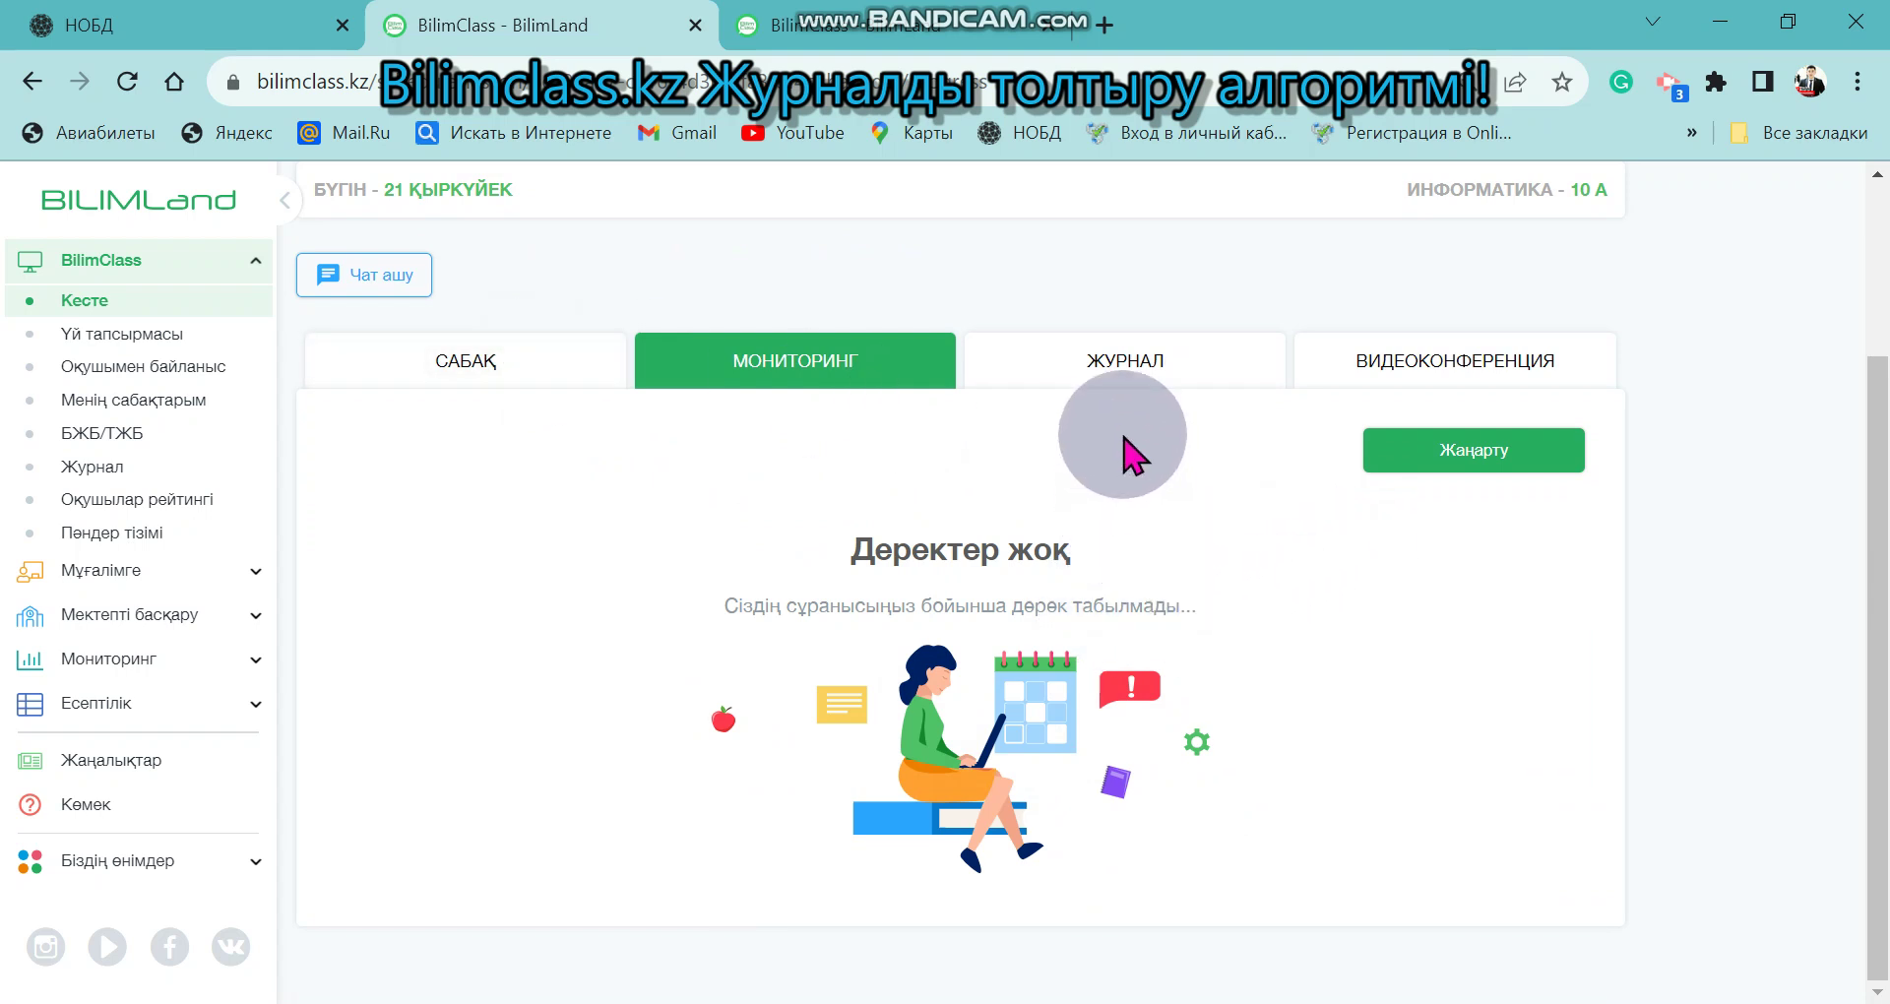
# Open the Журнал of the 10 А Информатика lesson and mark the lesson as conducted (Сабақты өткізу)
pyautogui.click(1117, 384)
pyautogui.scroll(3, 1119, 414)
pyautogui.moveTo(1875, 468); pyautogui.dragTo(1876, 616)
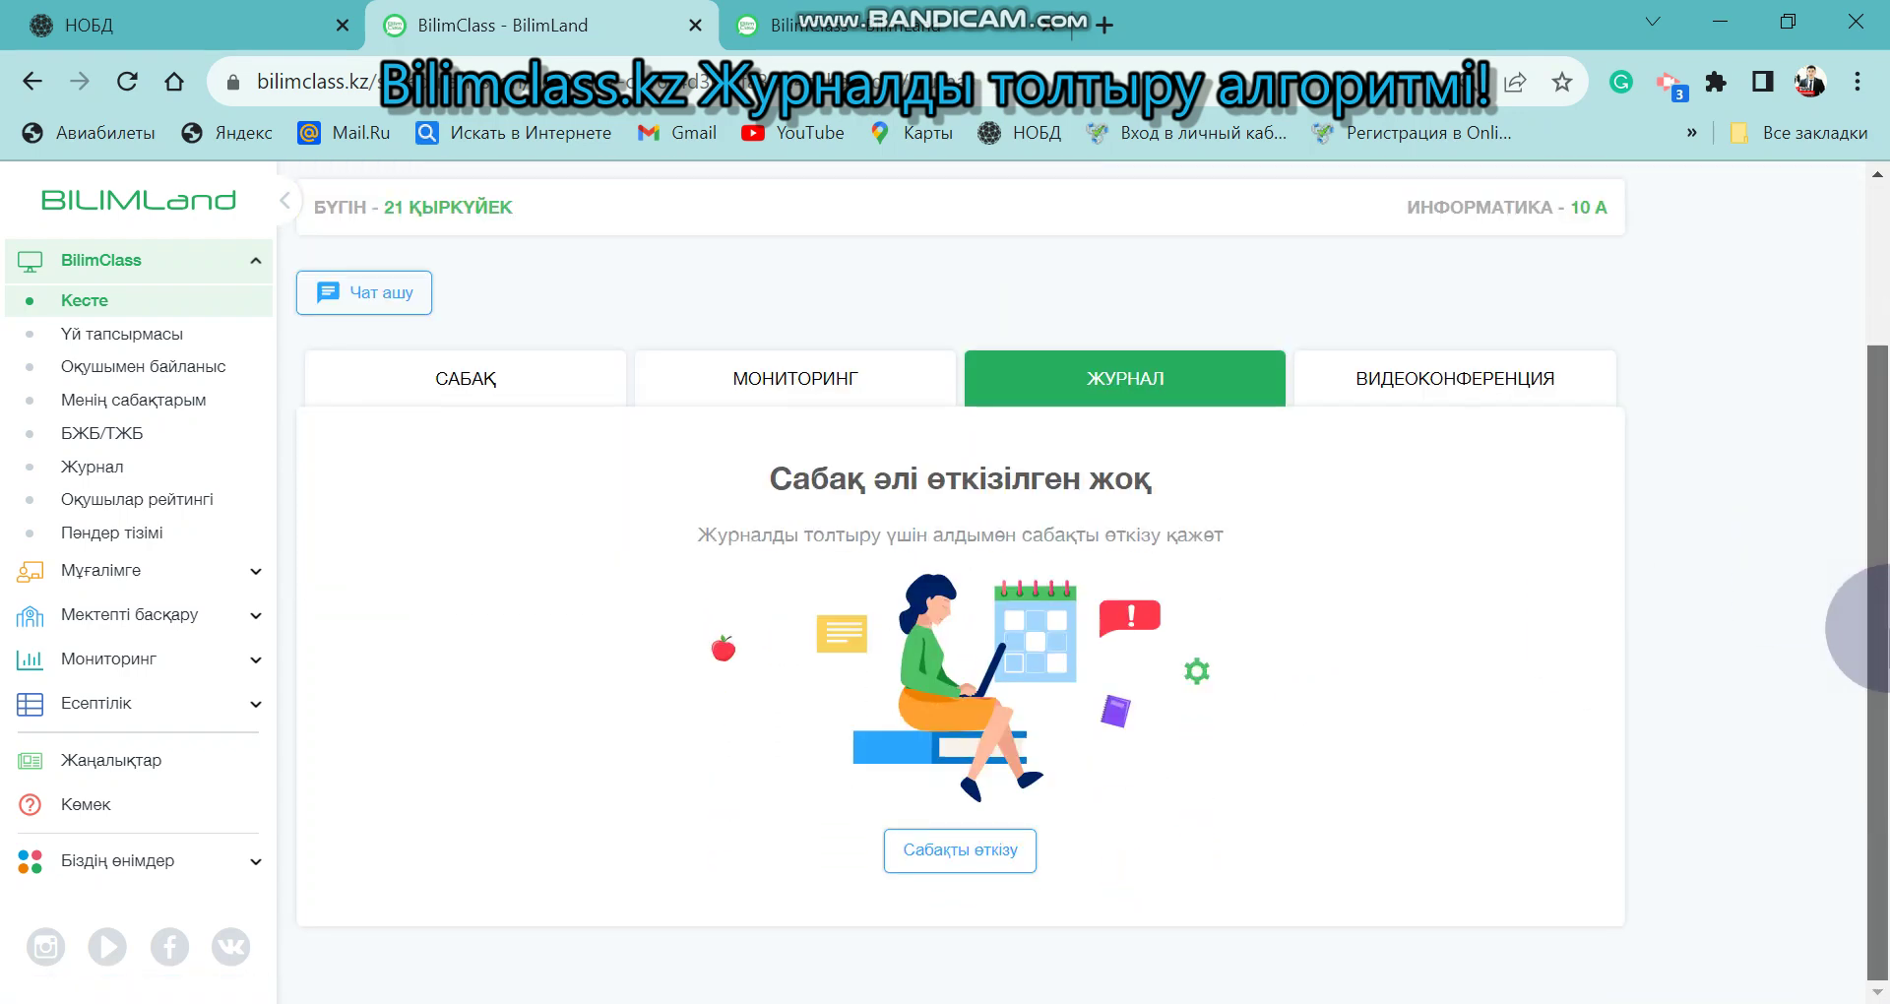
pyautogui.click(916, 848)
pyautogui.click(1067, 635)
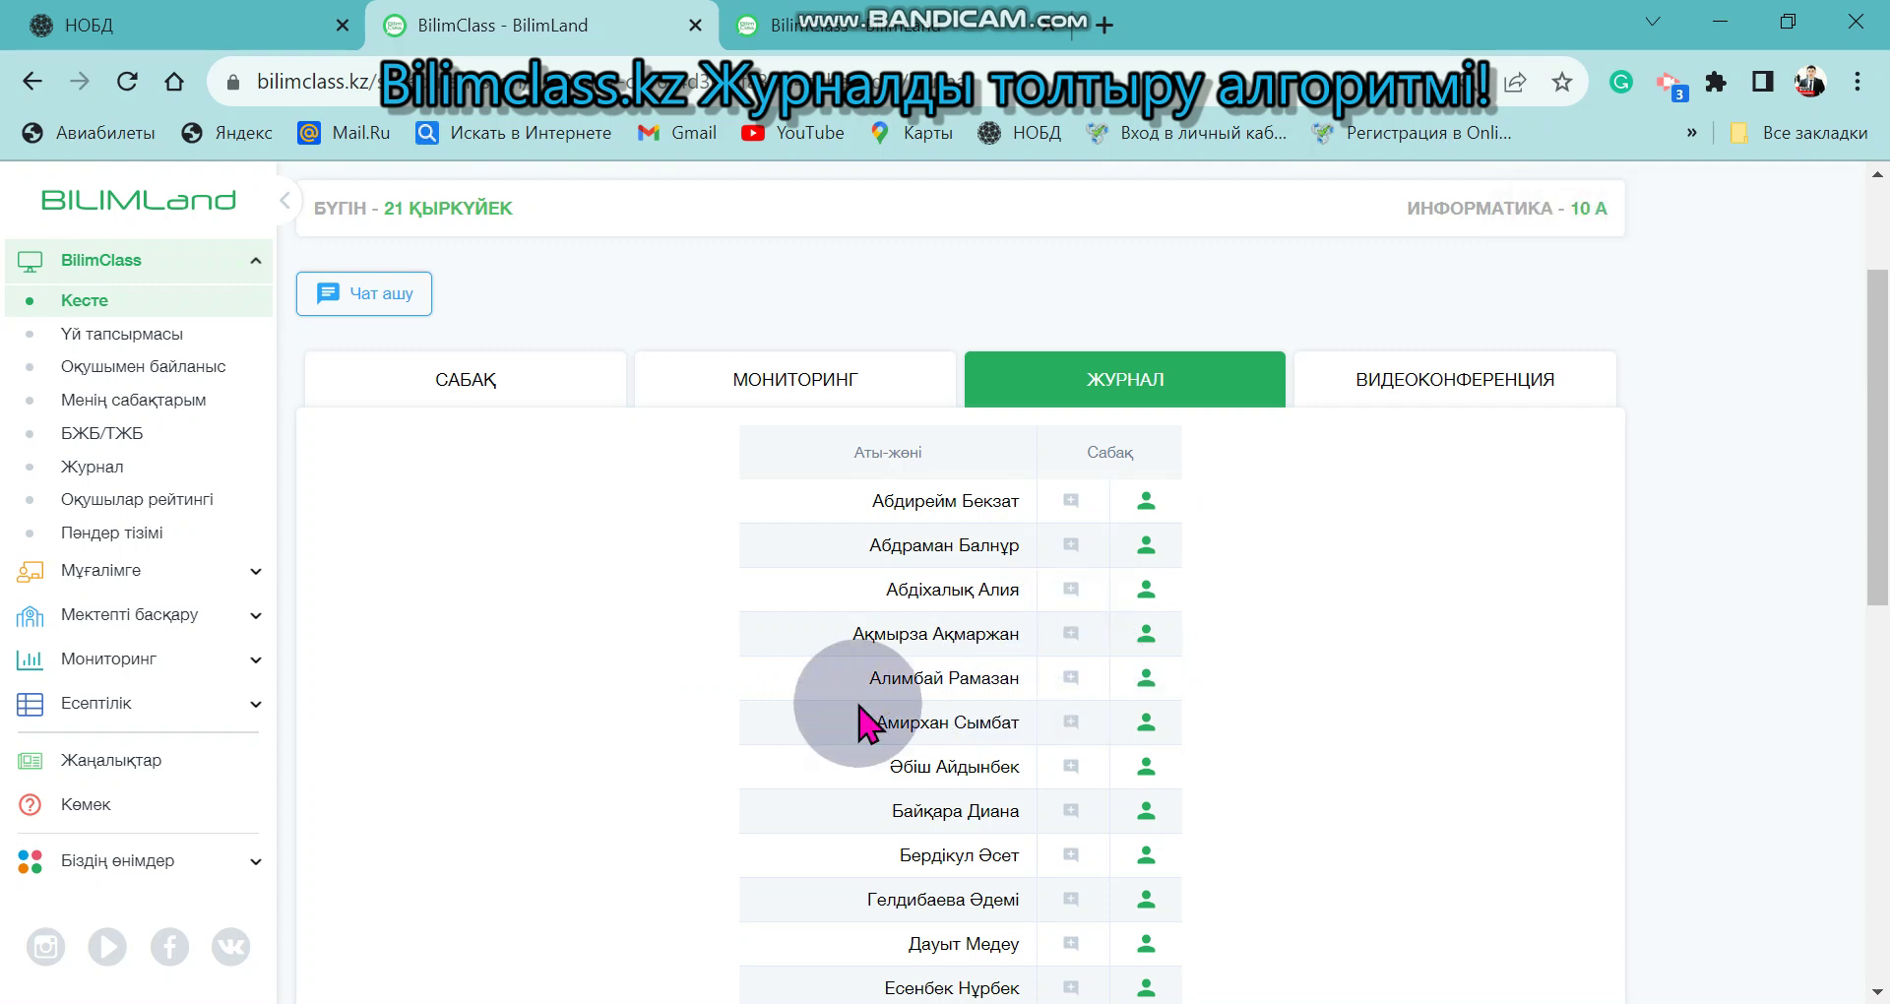
# Open the grading form (Бағалау) for the second student, look over the available grades and close it without choosing one
pyautogui.scroll(2, 788, 718)
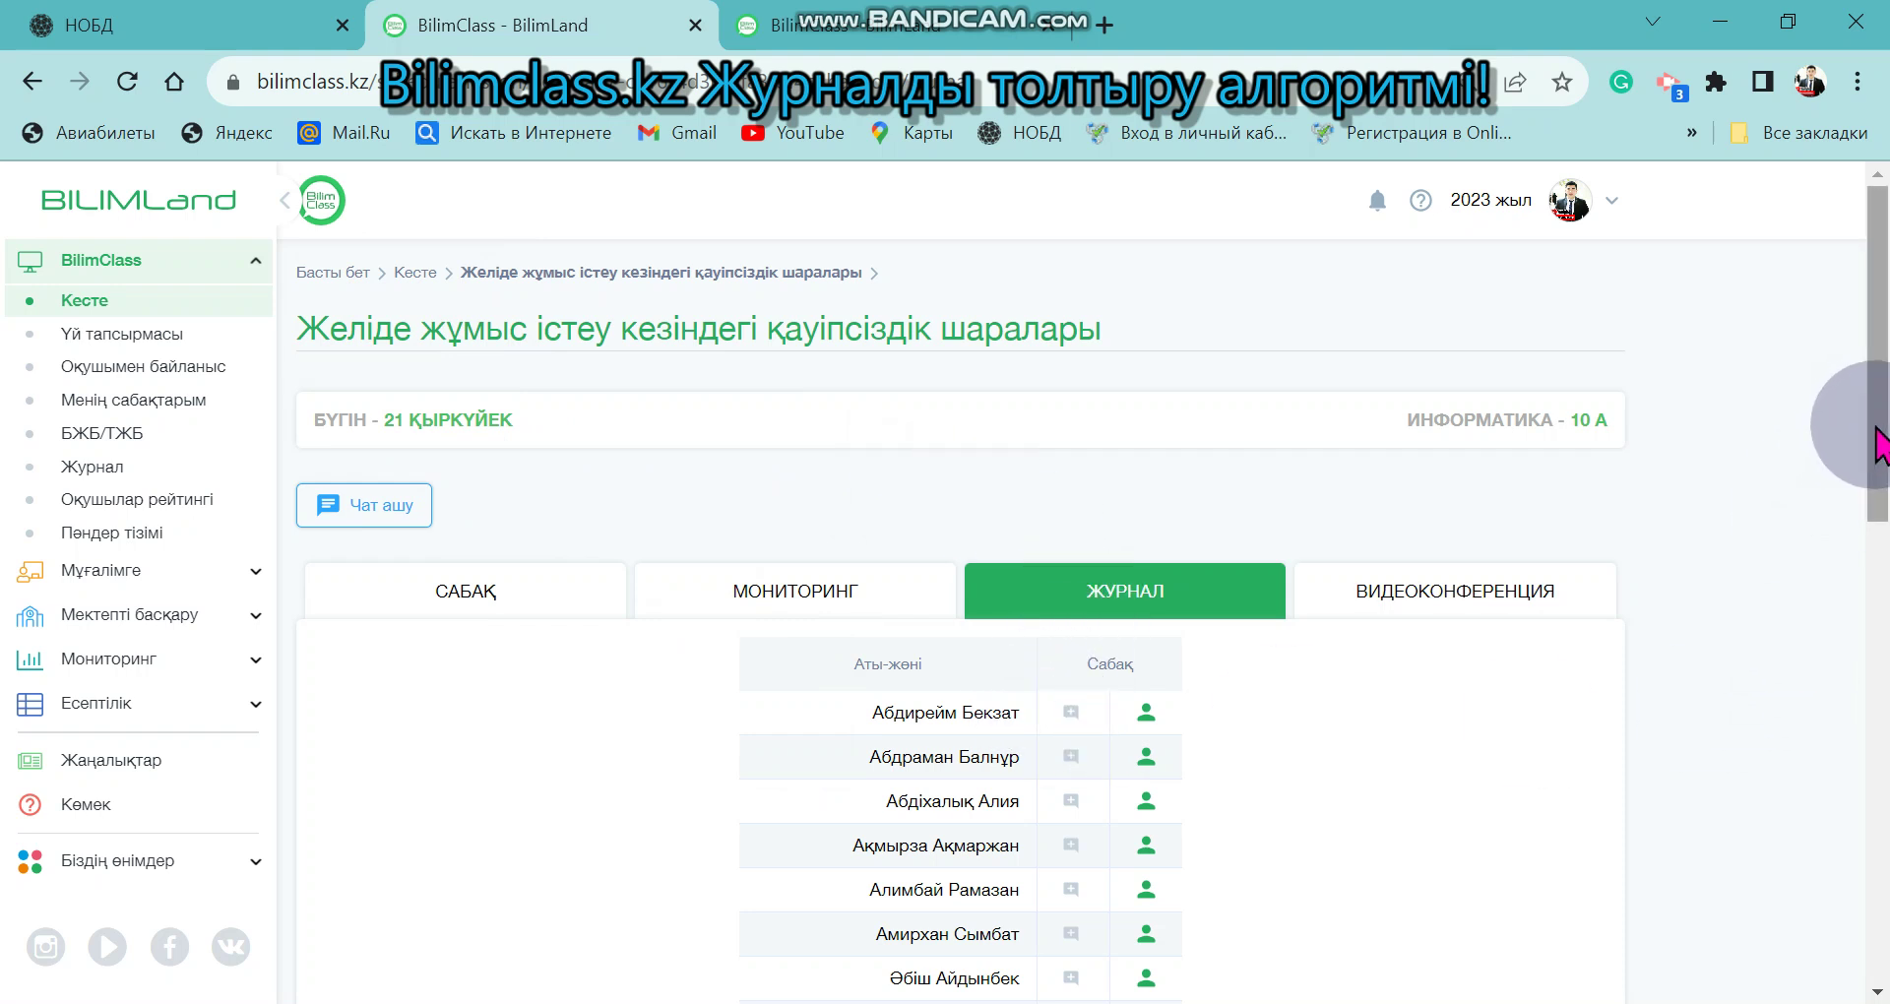
pyautogui.moveTo(1881, 443); pyautogui.dragTo(1883, 480)
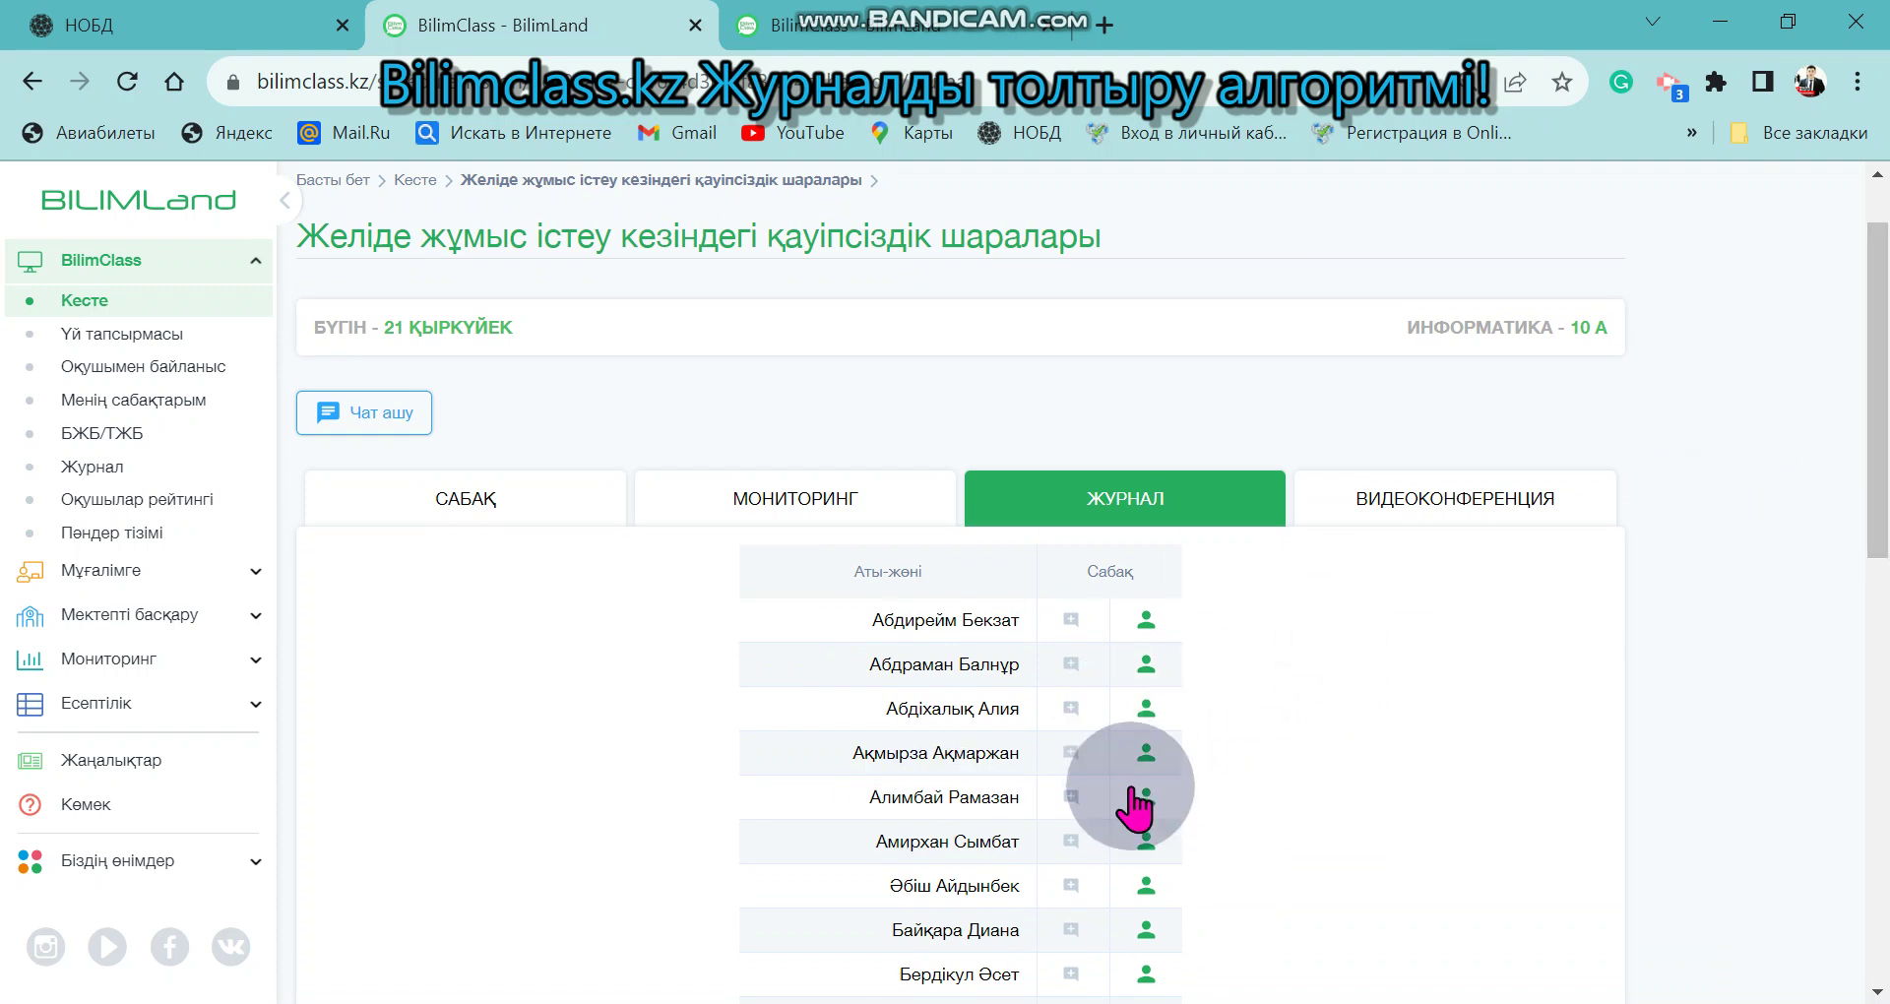
pyautogui.moveTo(1876, 517); pyautogui.dragTo(1875, 610)
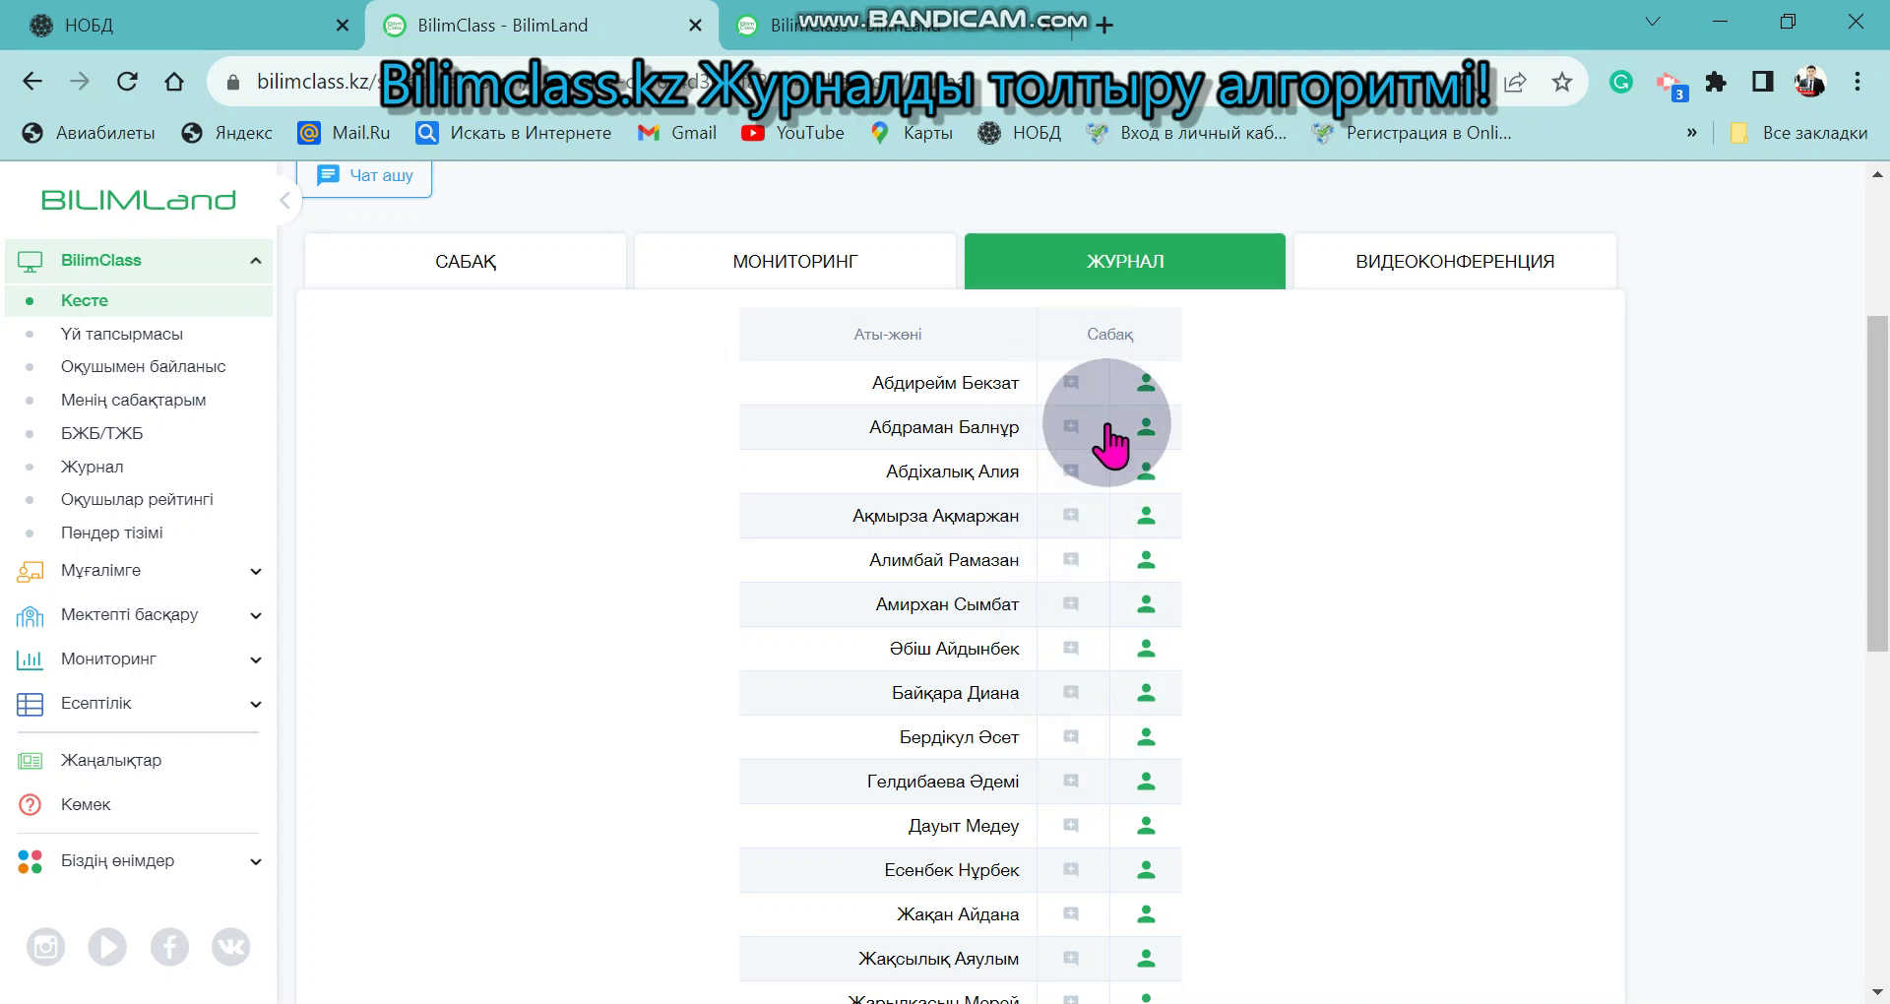
pyautogui.click(1073, 426)
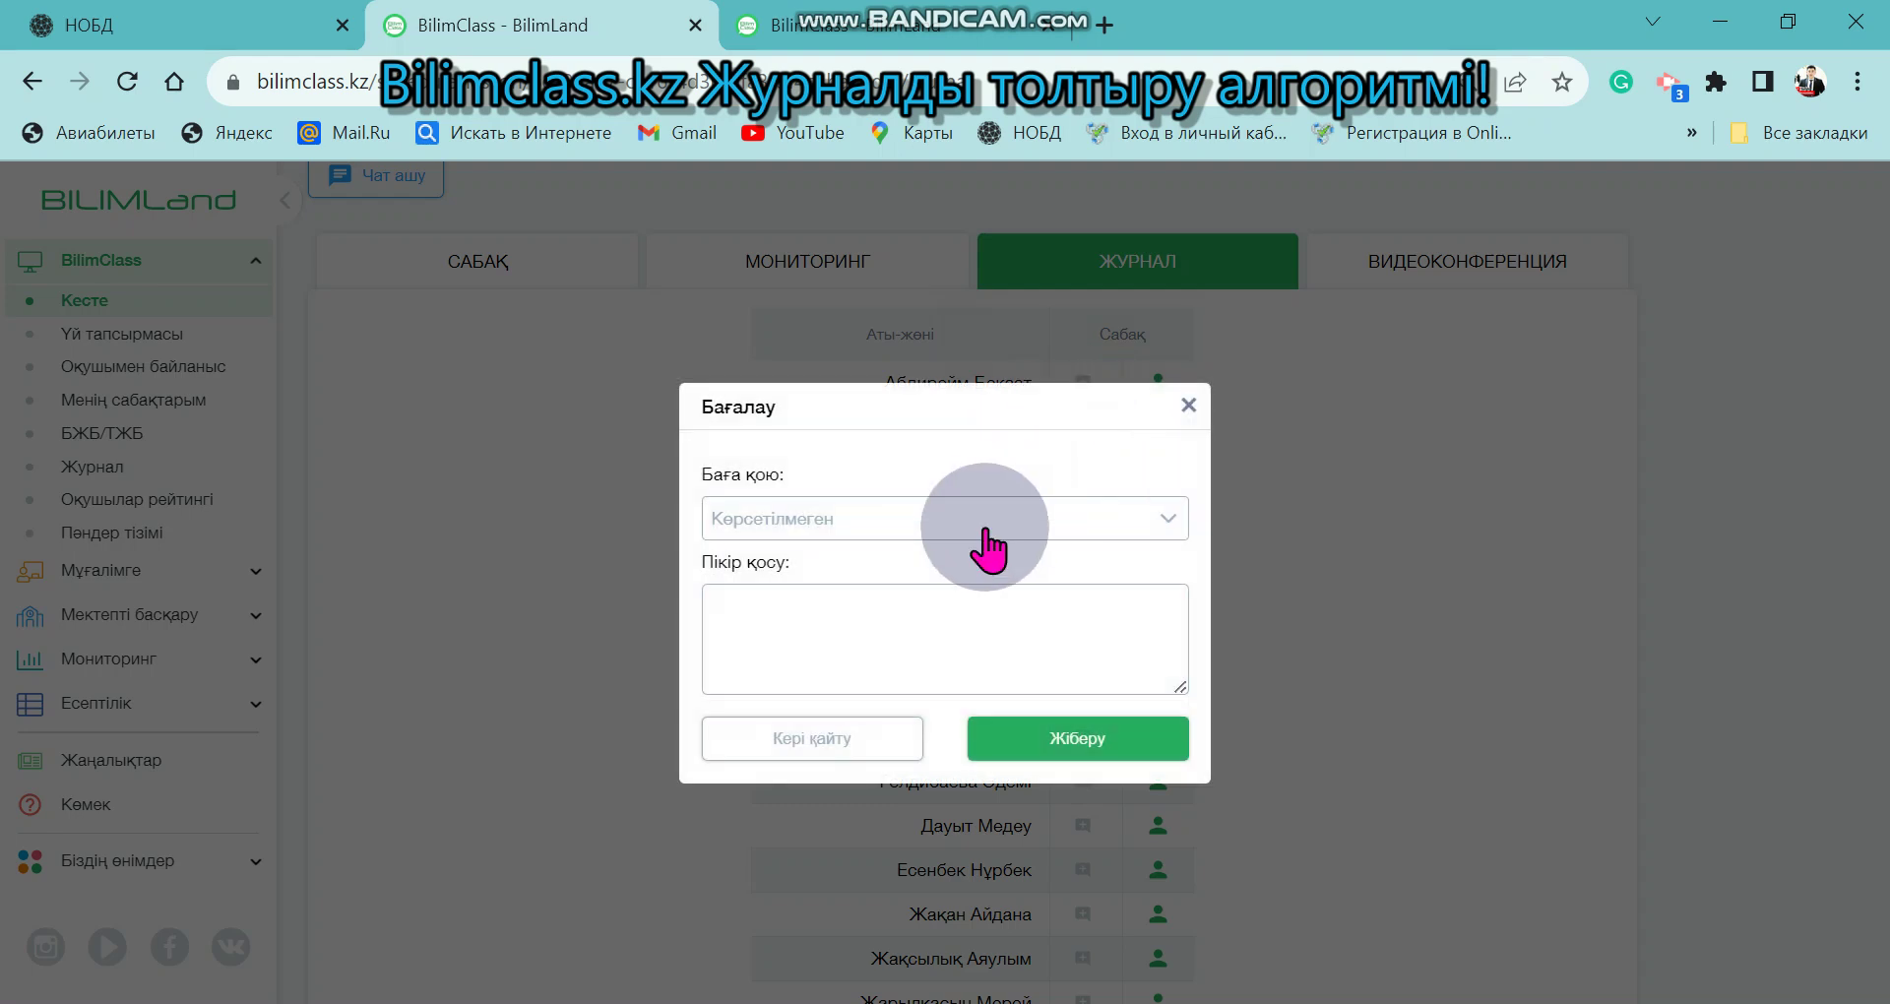
pyautogui.click(947, 527)
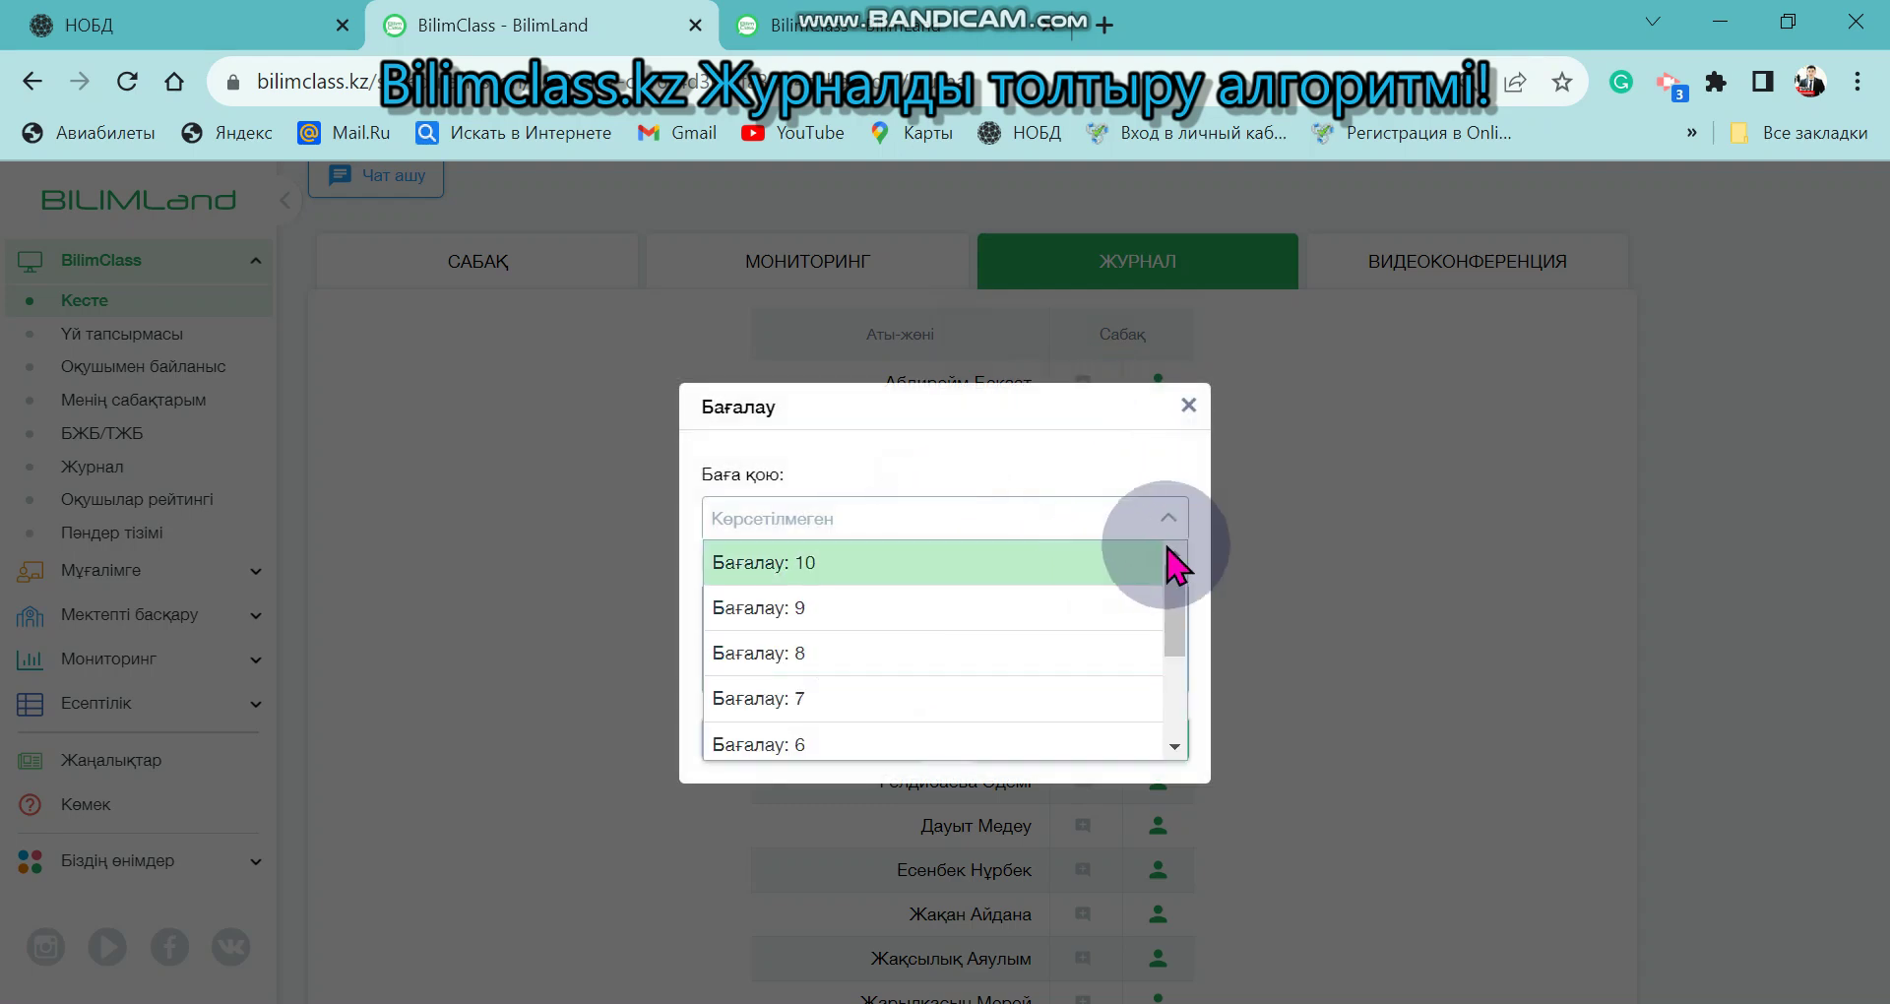
pyautogui.moveTo(1176, 603); pyautogui.dragTo(1172, 540)
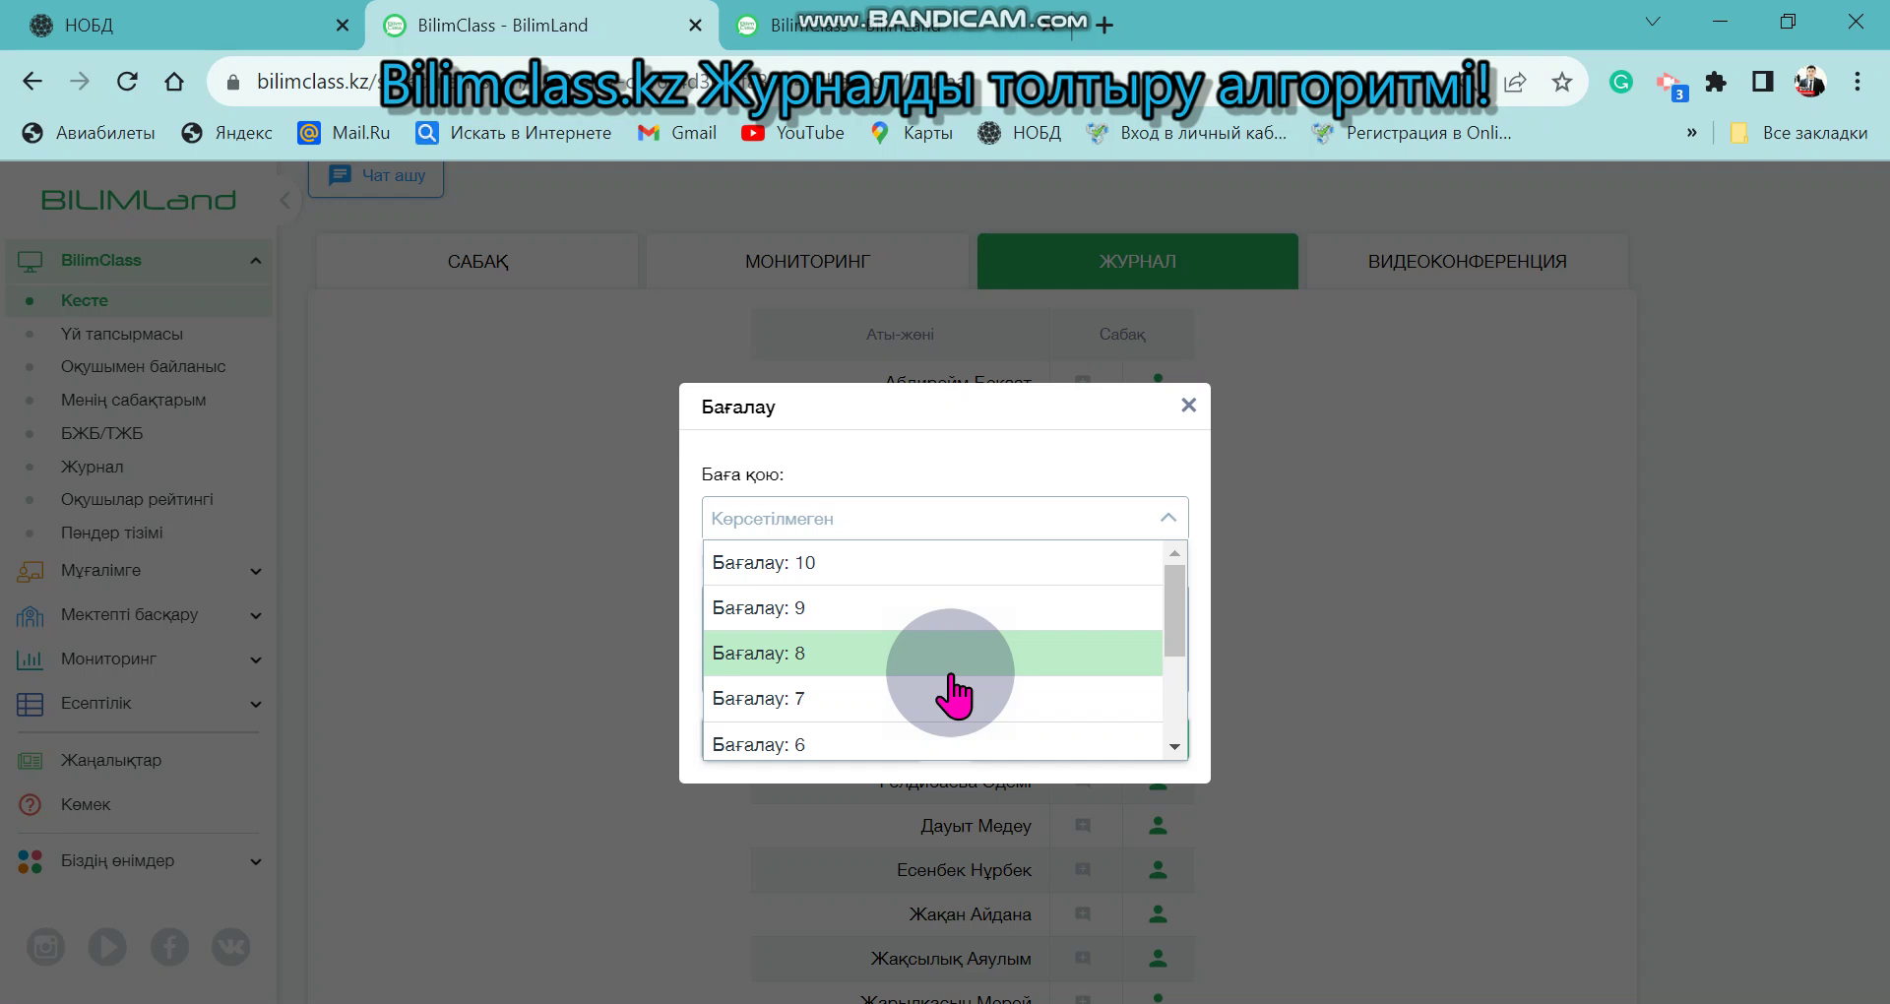
pyautogui.click(1187, 406)
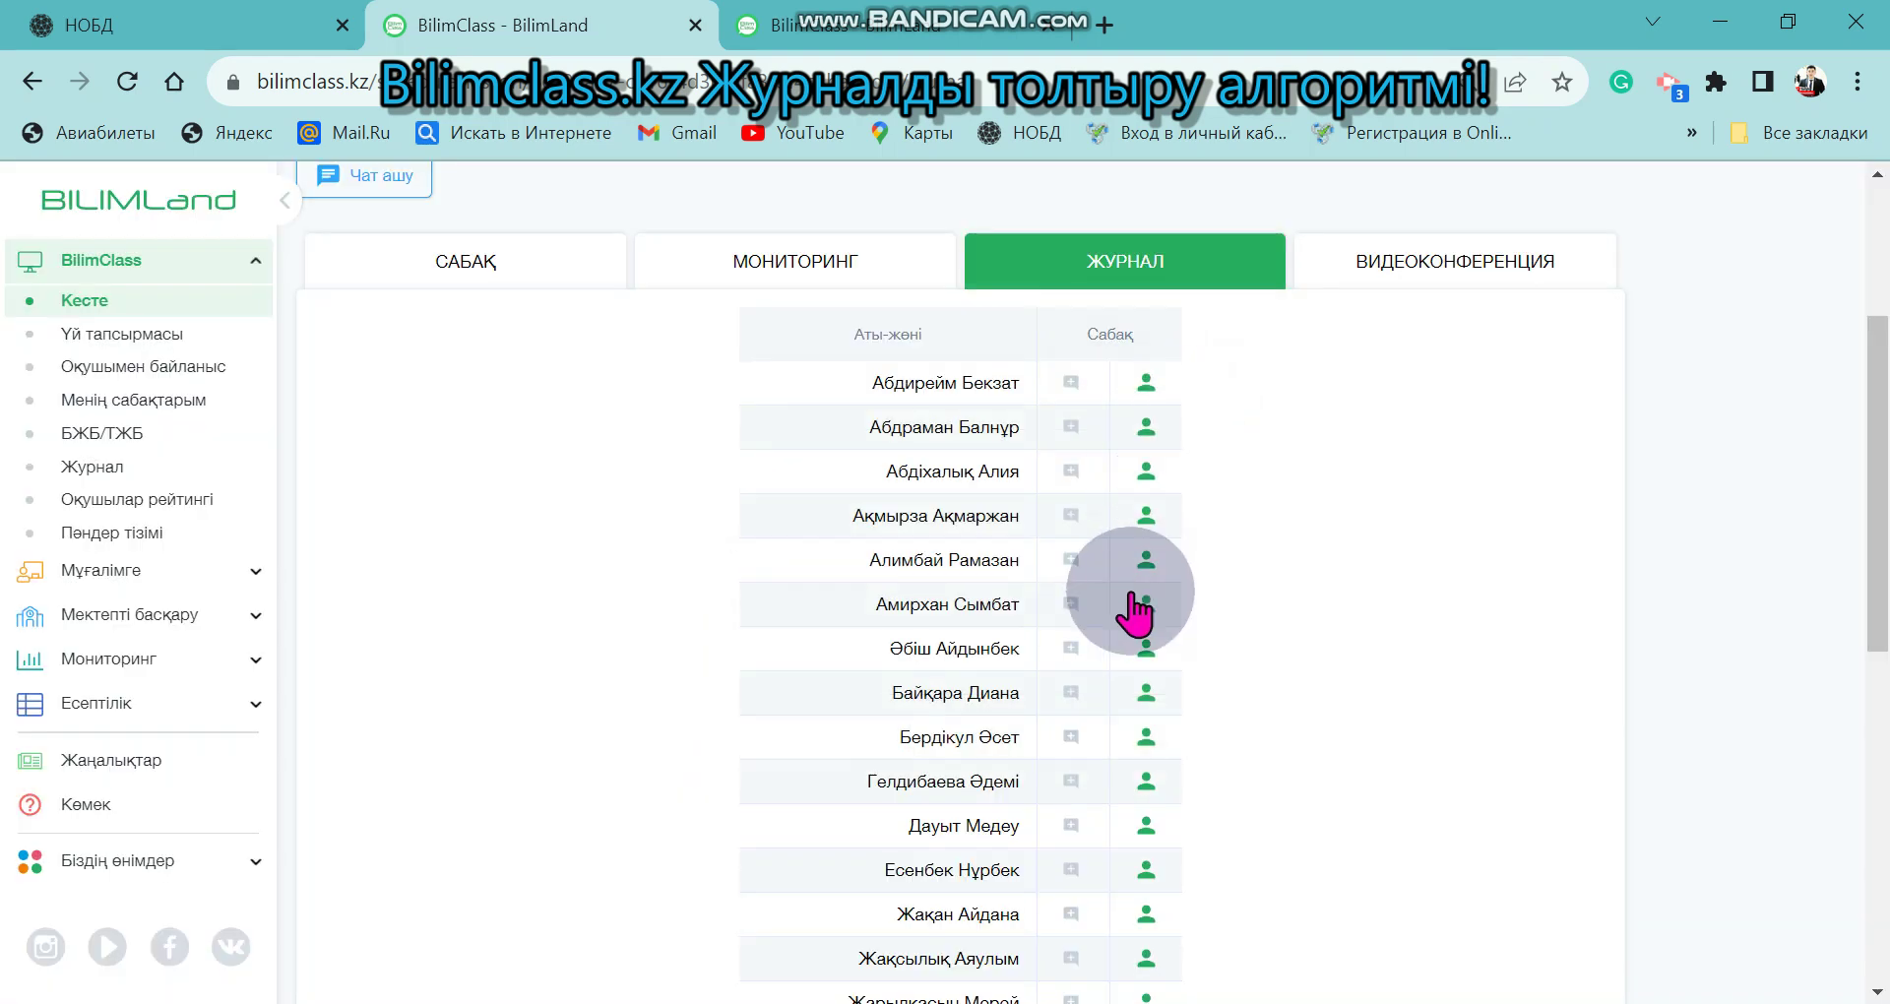
# Try себепті as the third student's attendance (Қатысуды қою) and close the form without submitting it
pyautogui.click(1148, 477)
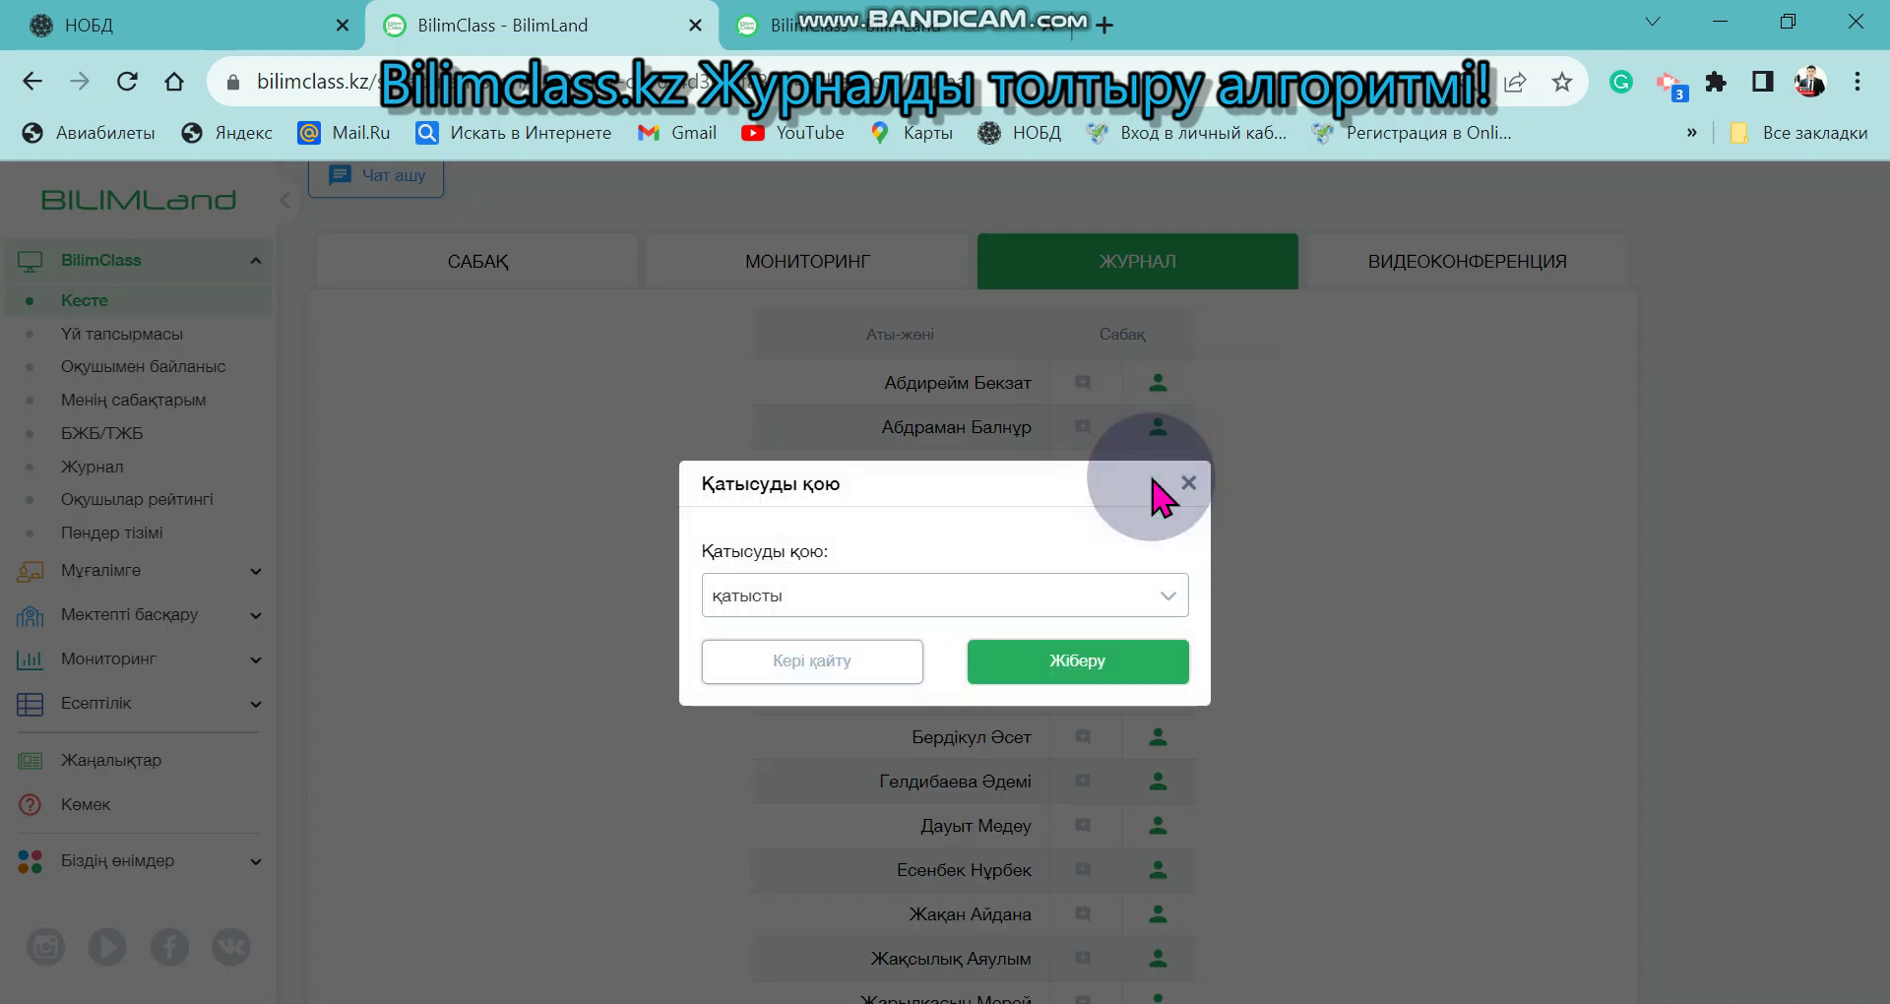
pyautogui.click(824, 598)
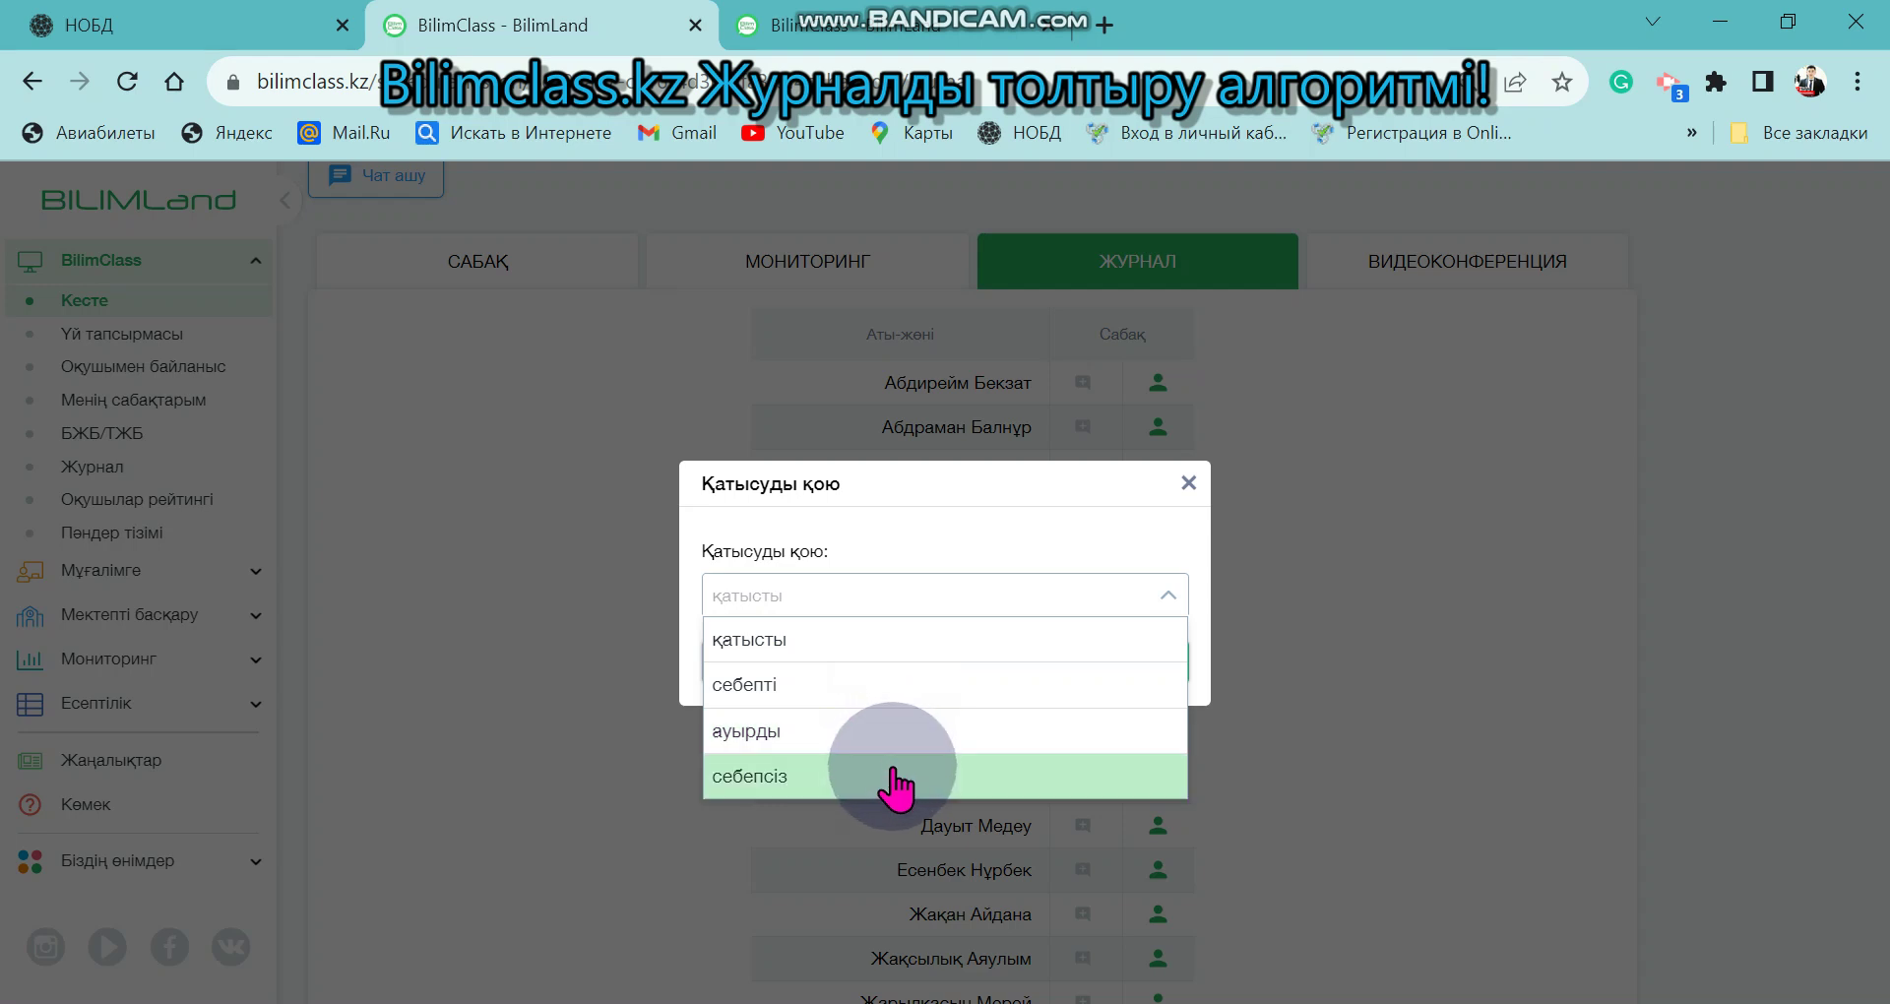
pyautogui.click(1157, 527)
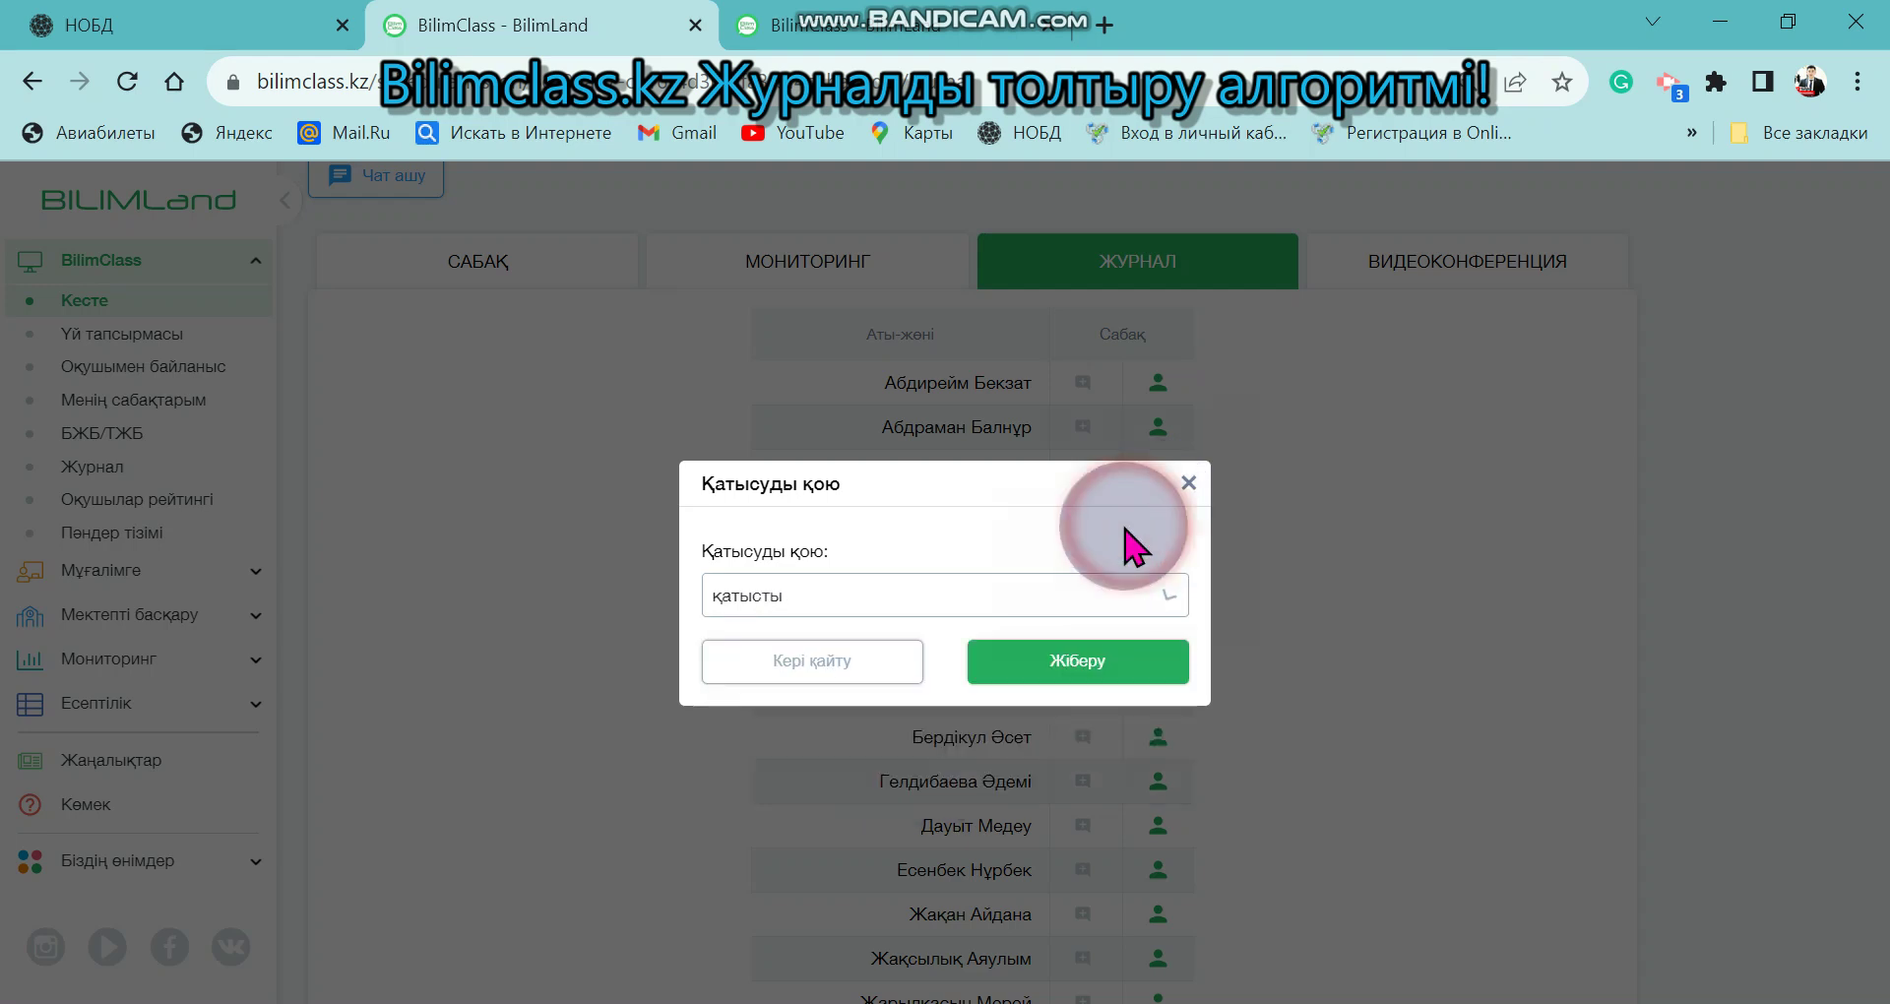
pyautogui.click(978, 591)
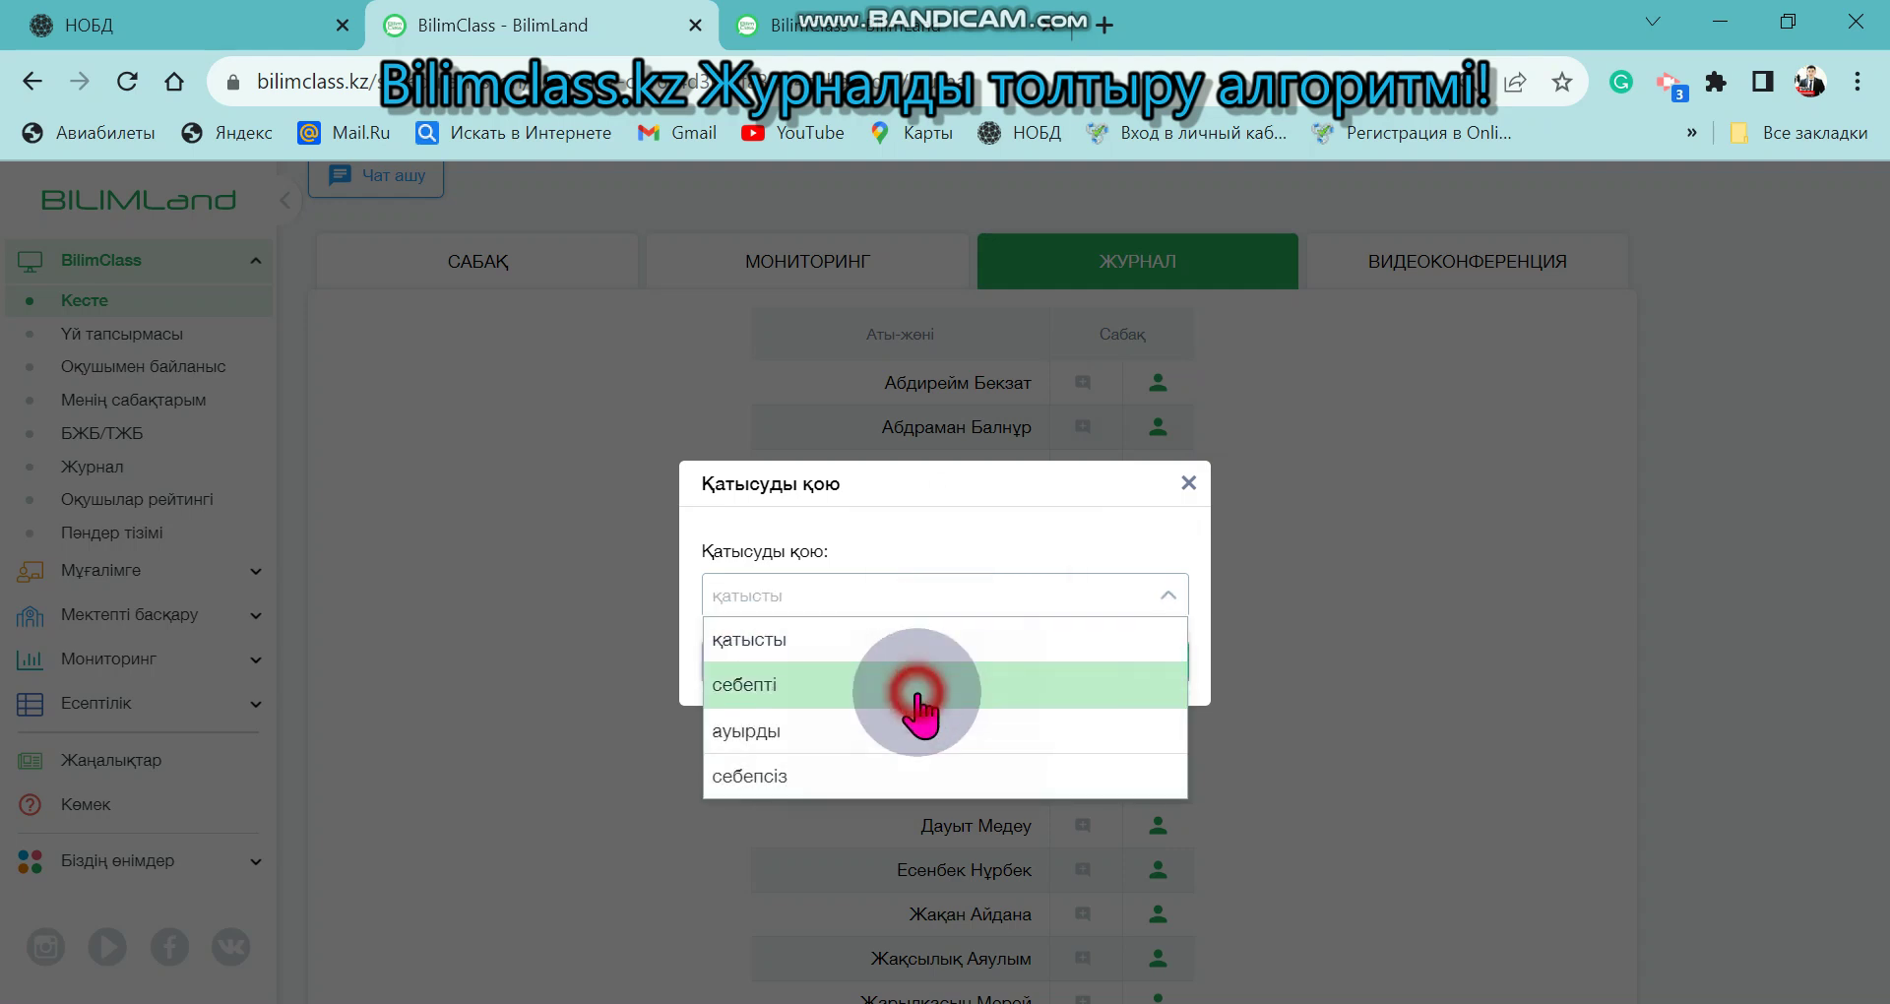
pyautogui.click(917, 694)
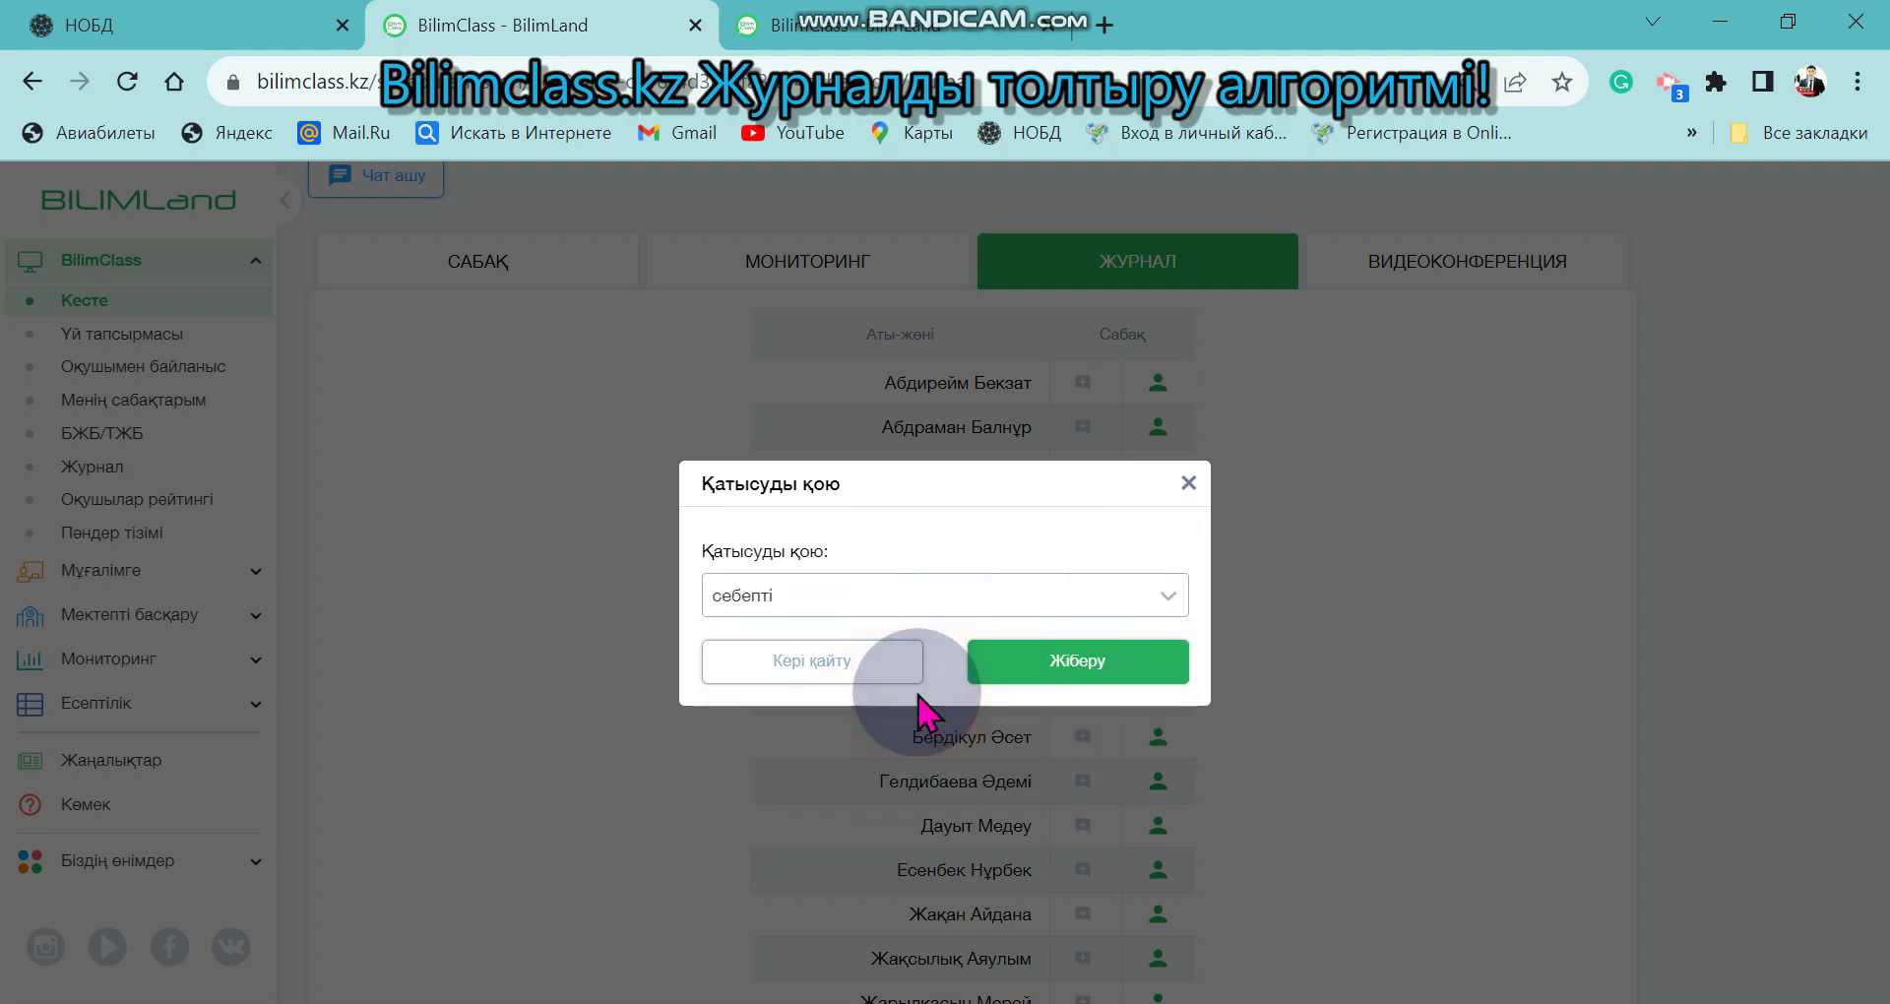
pyautogui.click(1190, 482)
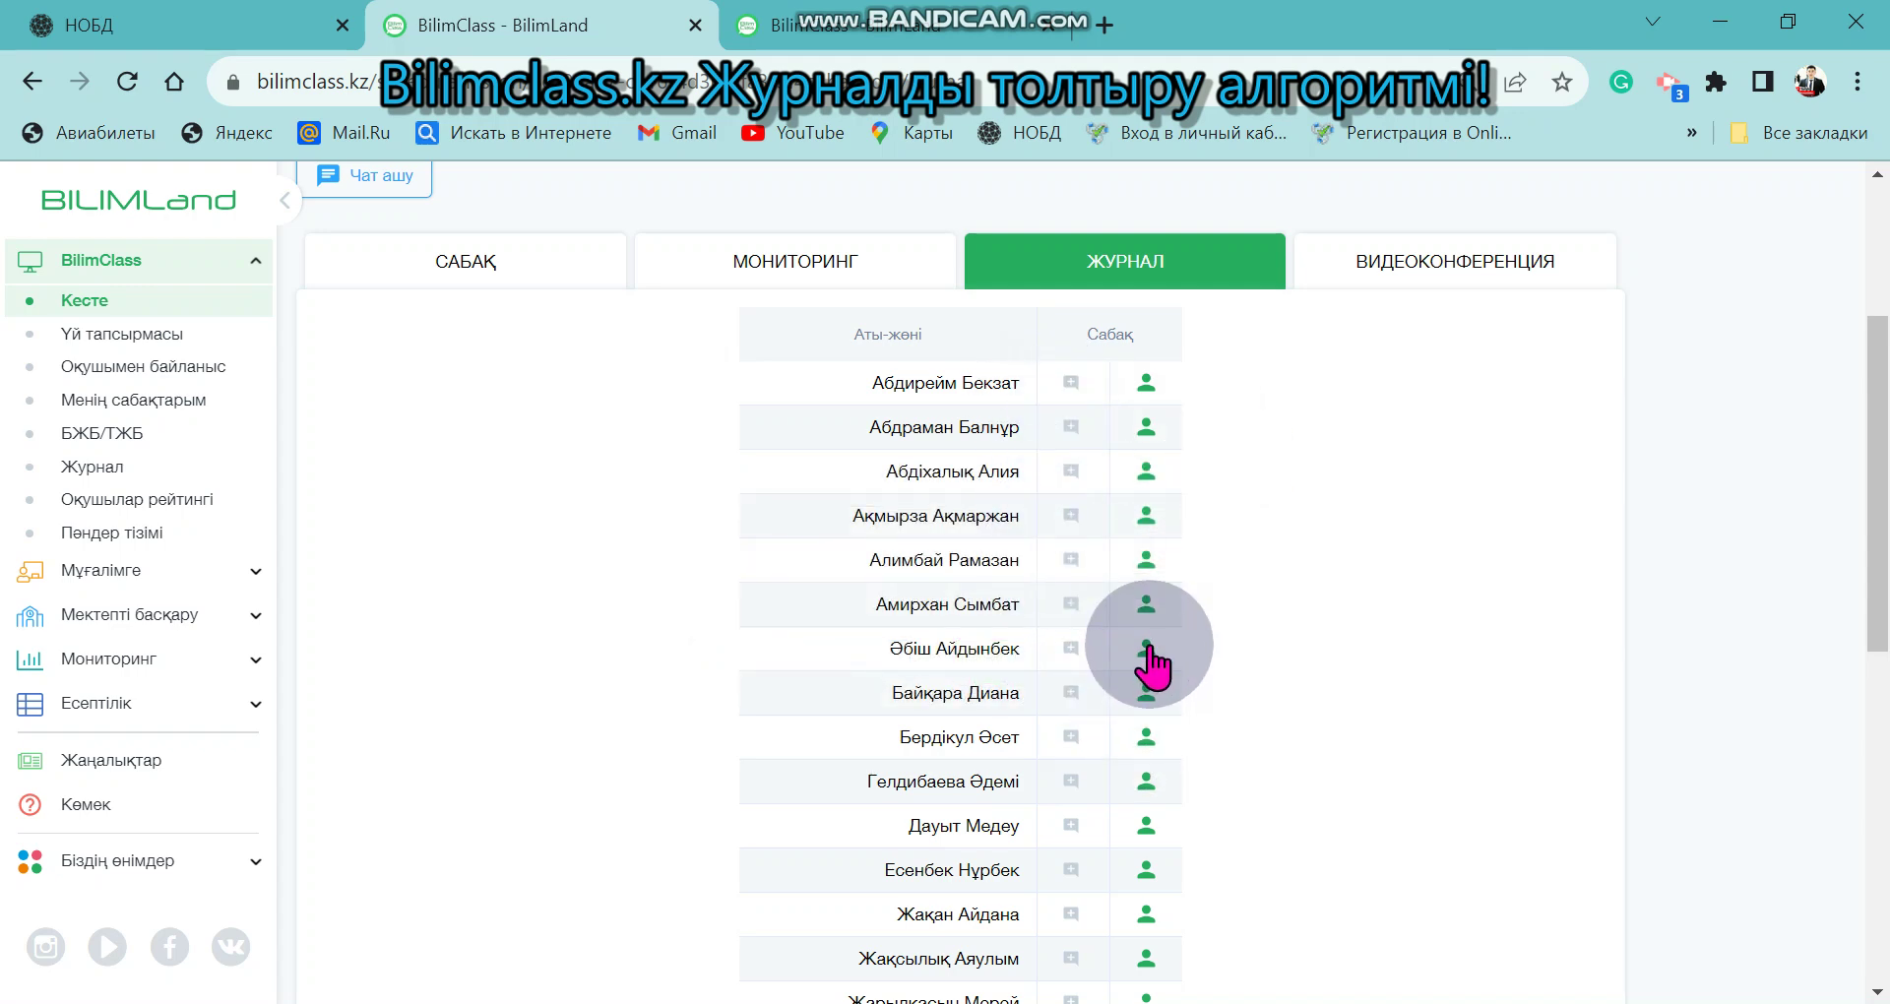
# Open the general Журнал section, filter it to 10 Сыныптар and open the Информатика journal of class 10 В
pyautogui.scroll(3, 551, 611)
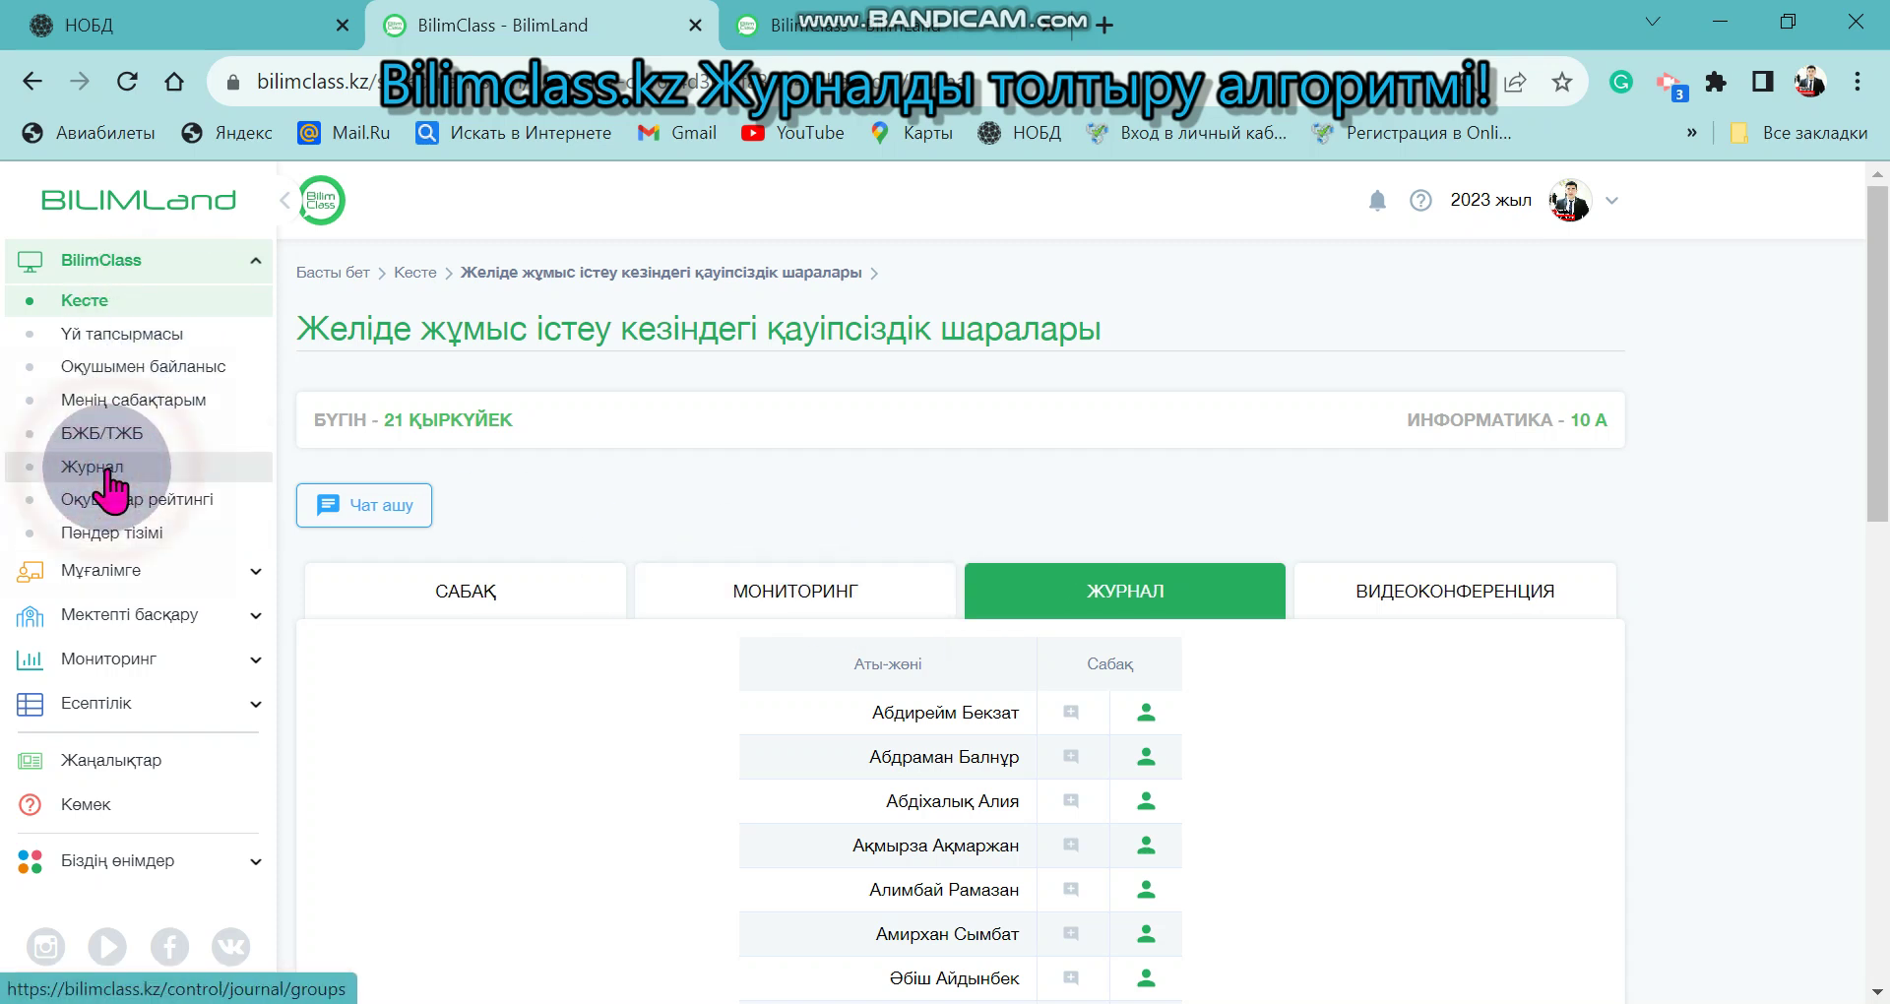
pyautogui.click(108, 469)
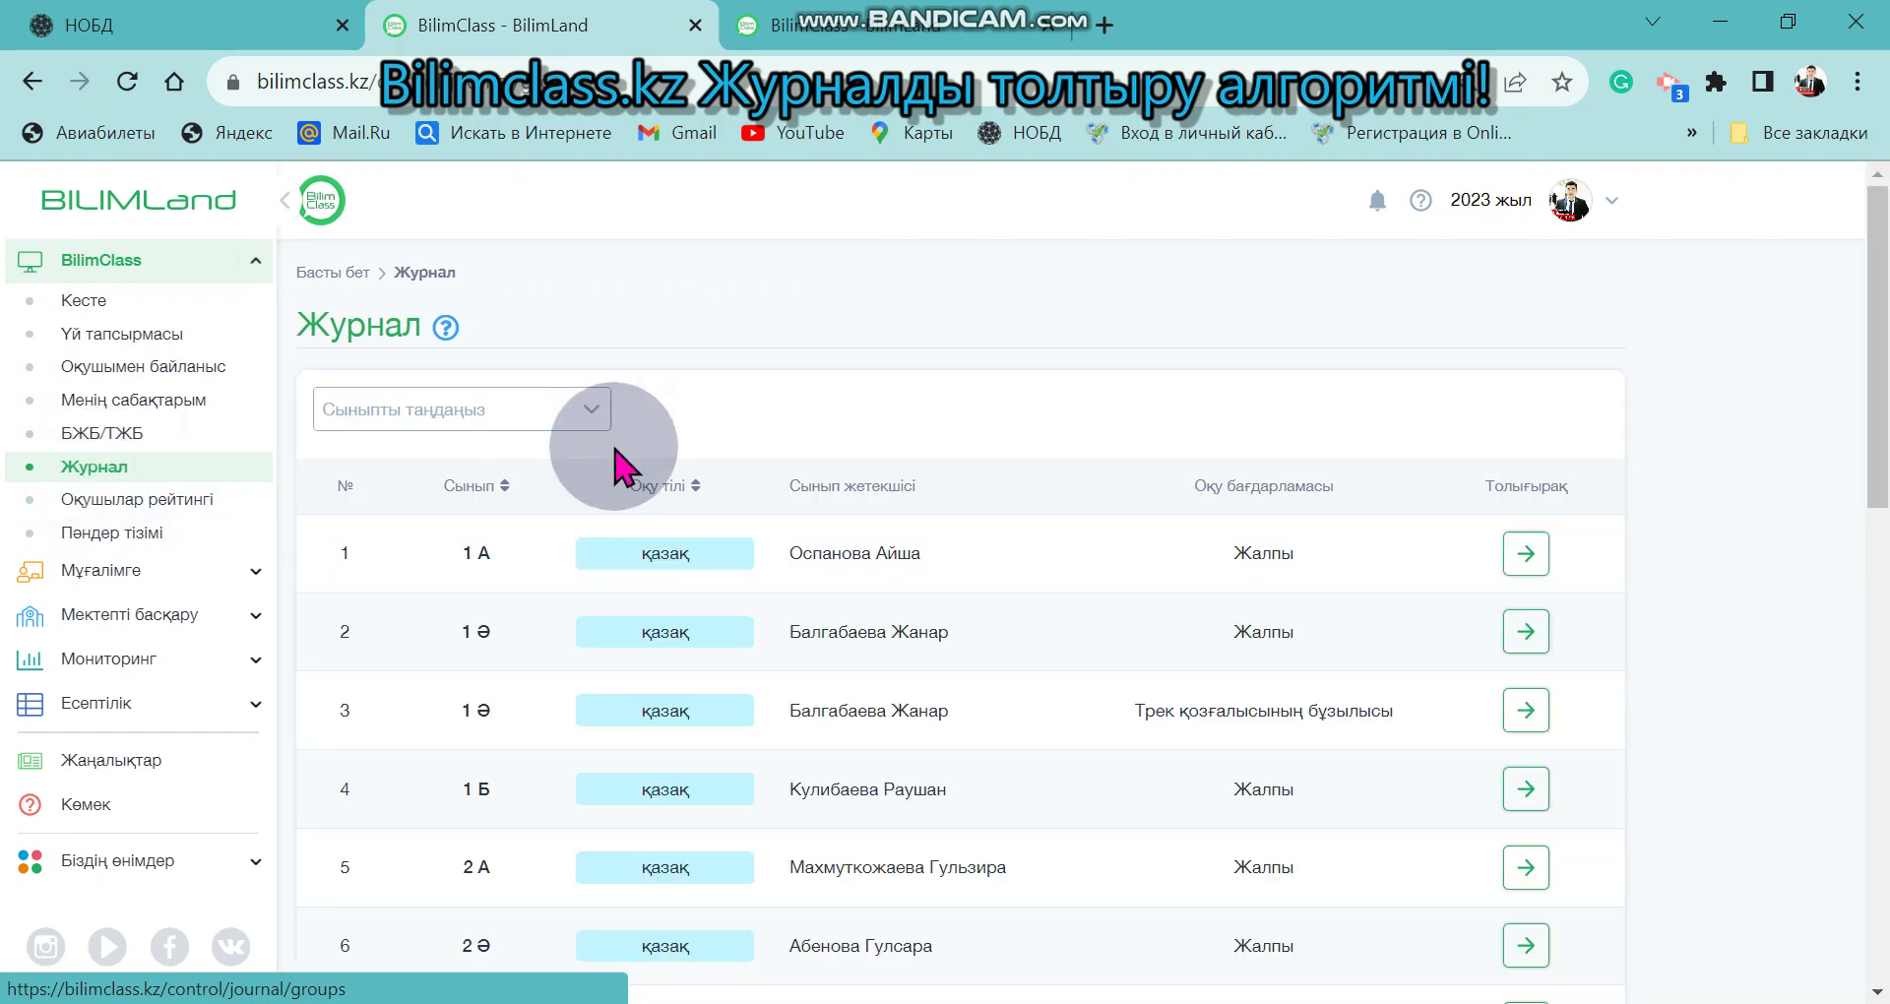
pyautogui.click(506, 418)
pyautogui.click(483, 497)
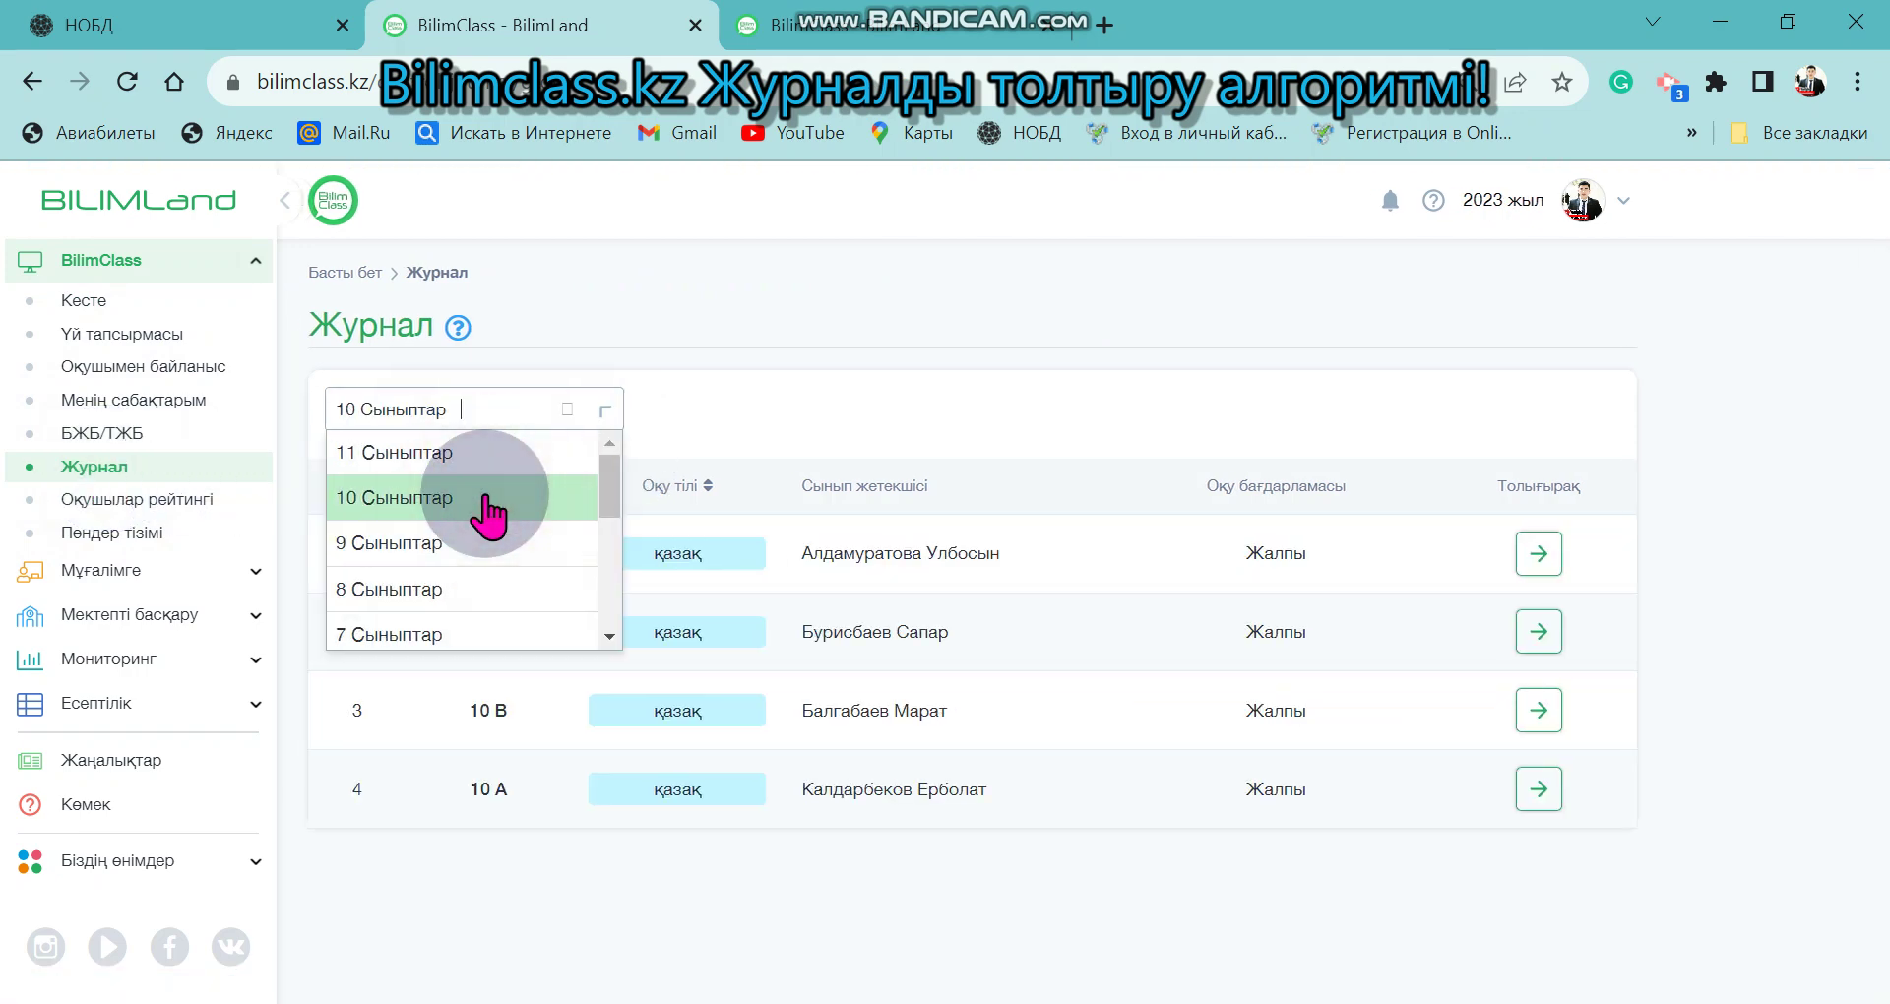
pyautogui.click(1540, 714)
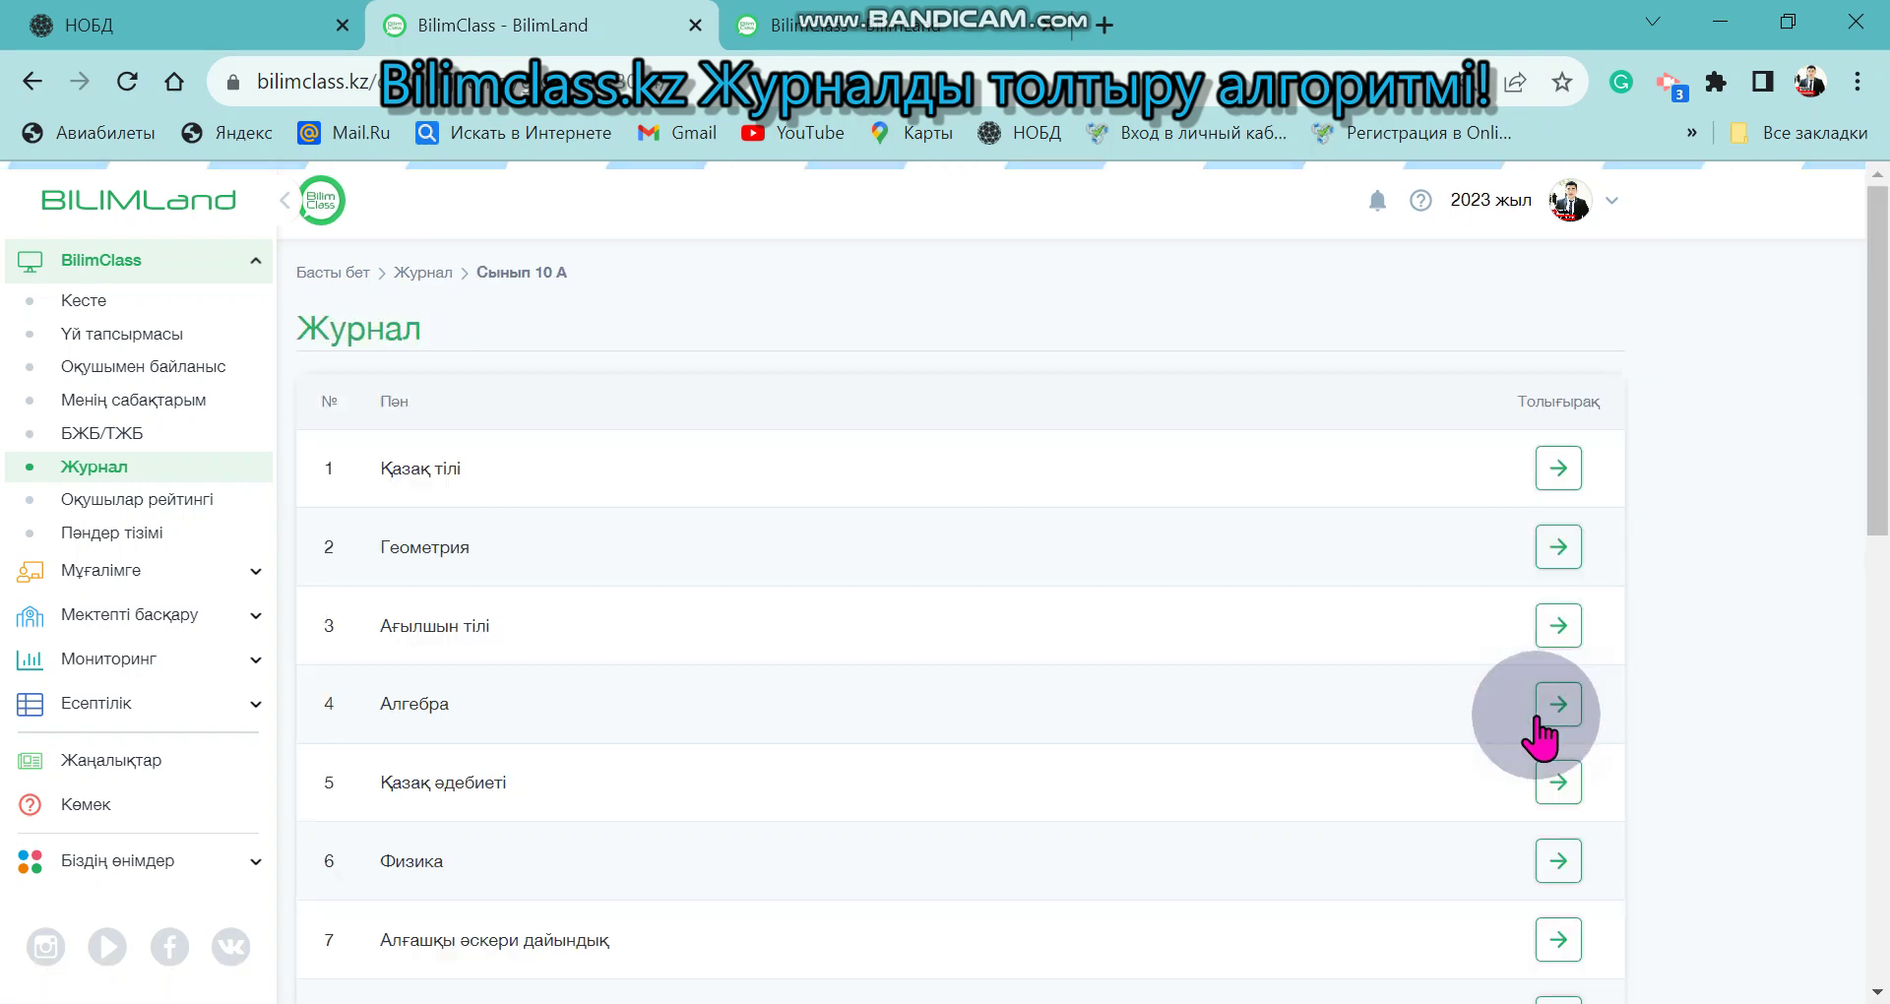
pyautogui.scroll(-10, 1182, 738)
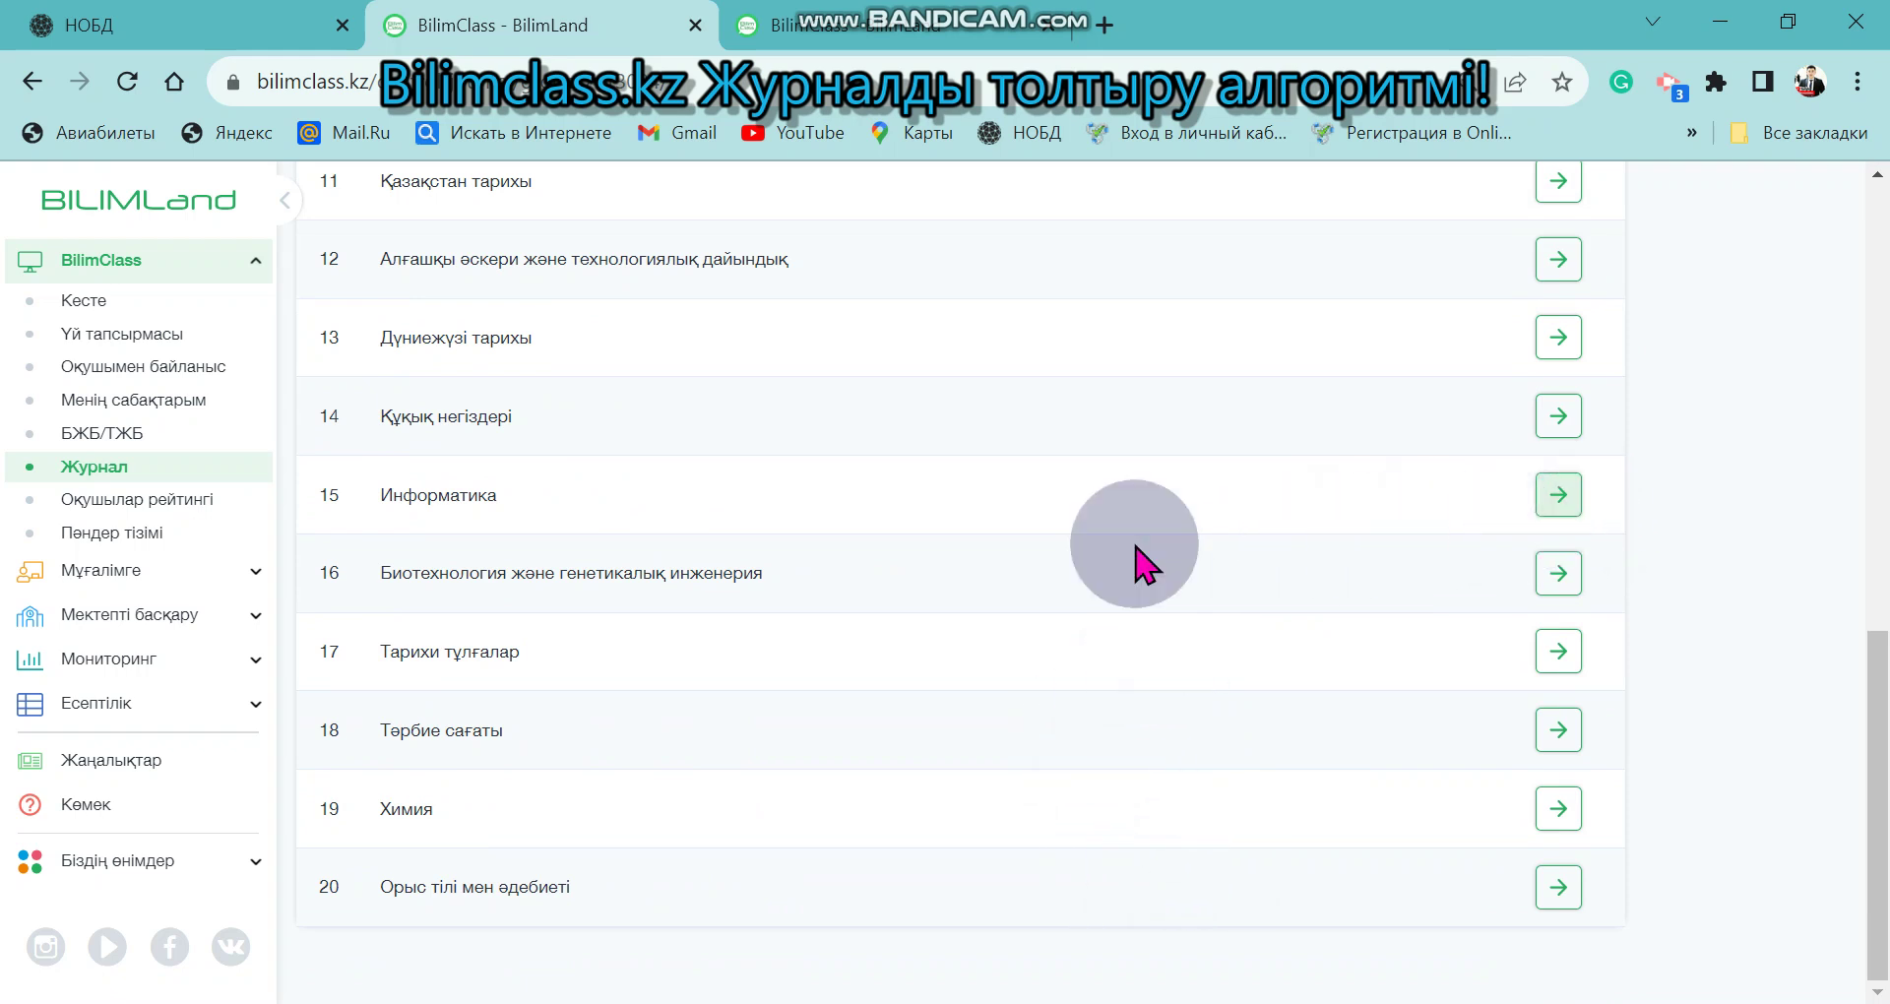
pyautogui.click(1546, 492)
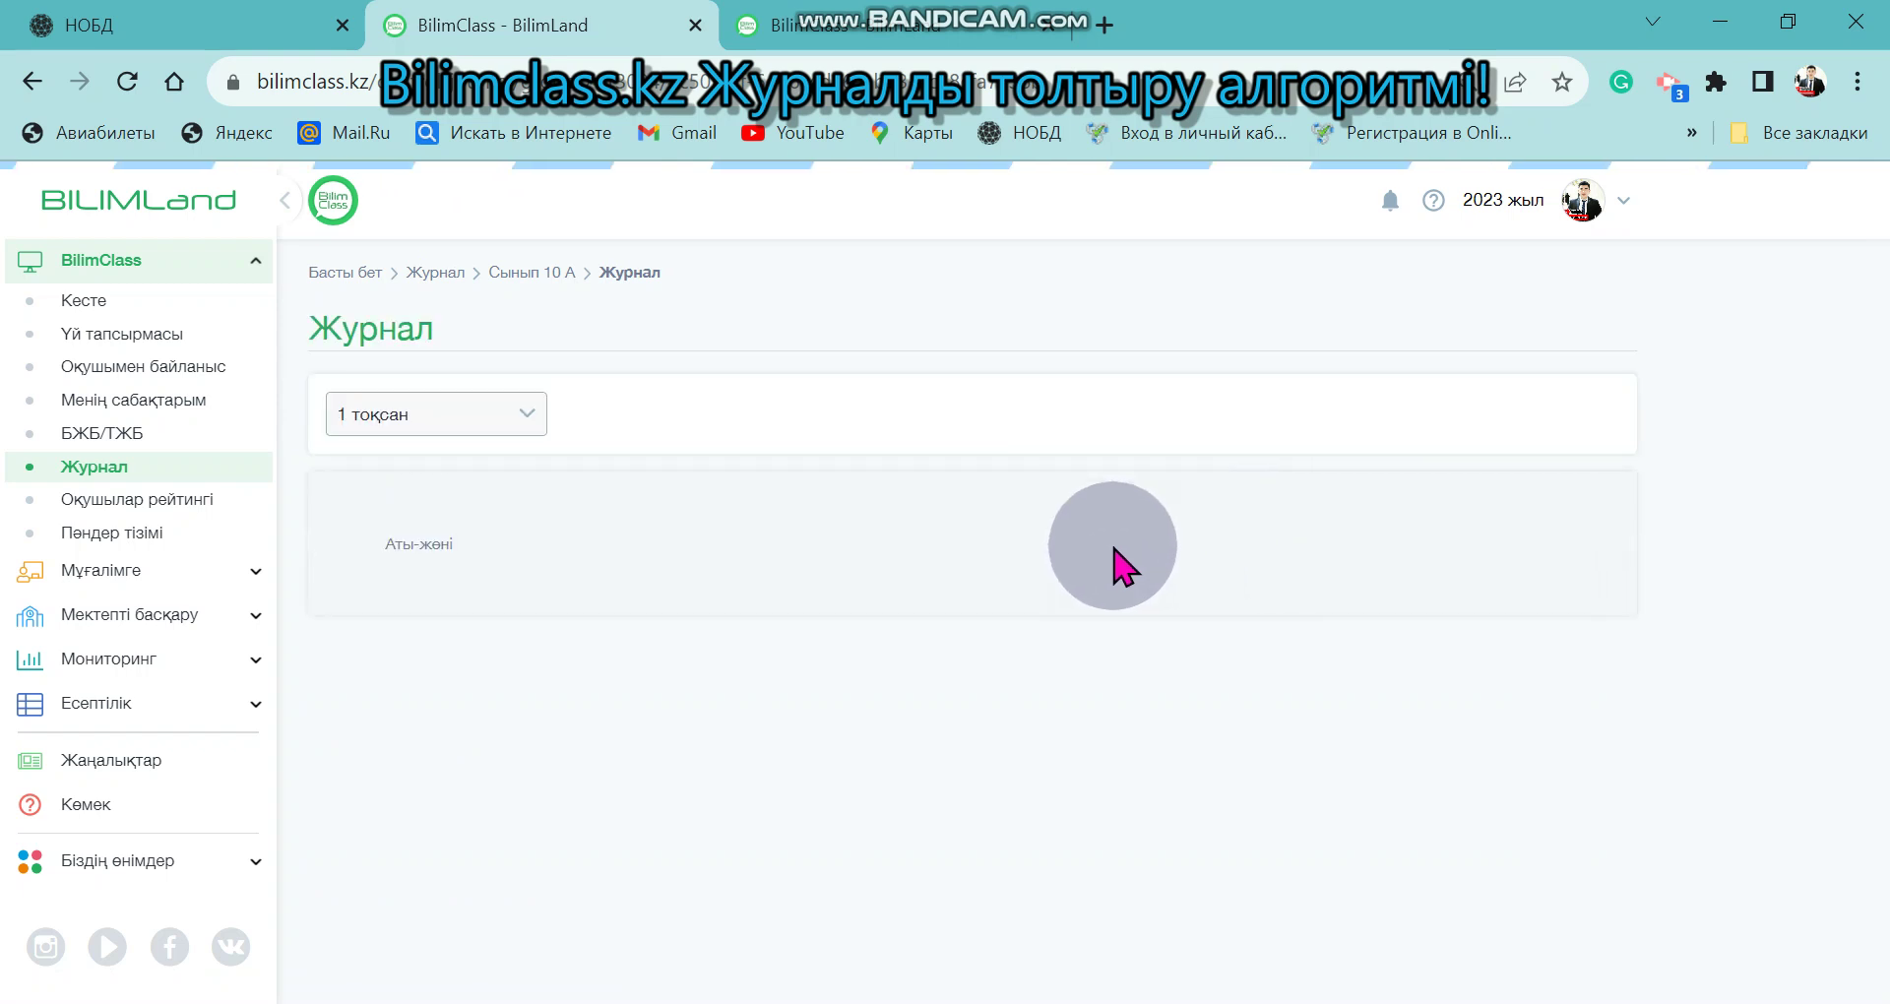
# Examine the 1 тоқсан table of the 10 В Информатика journal: lesson dates, conducted status, grades and attendance
pyautogui.moveTo(1875, 438); pyautogui.dragTo(1876, 572)
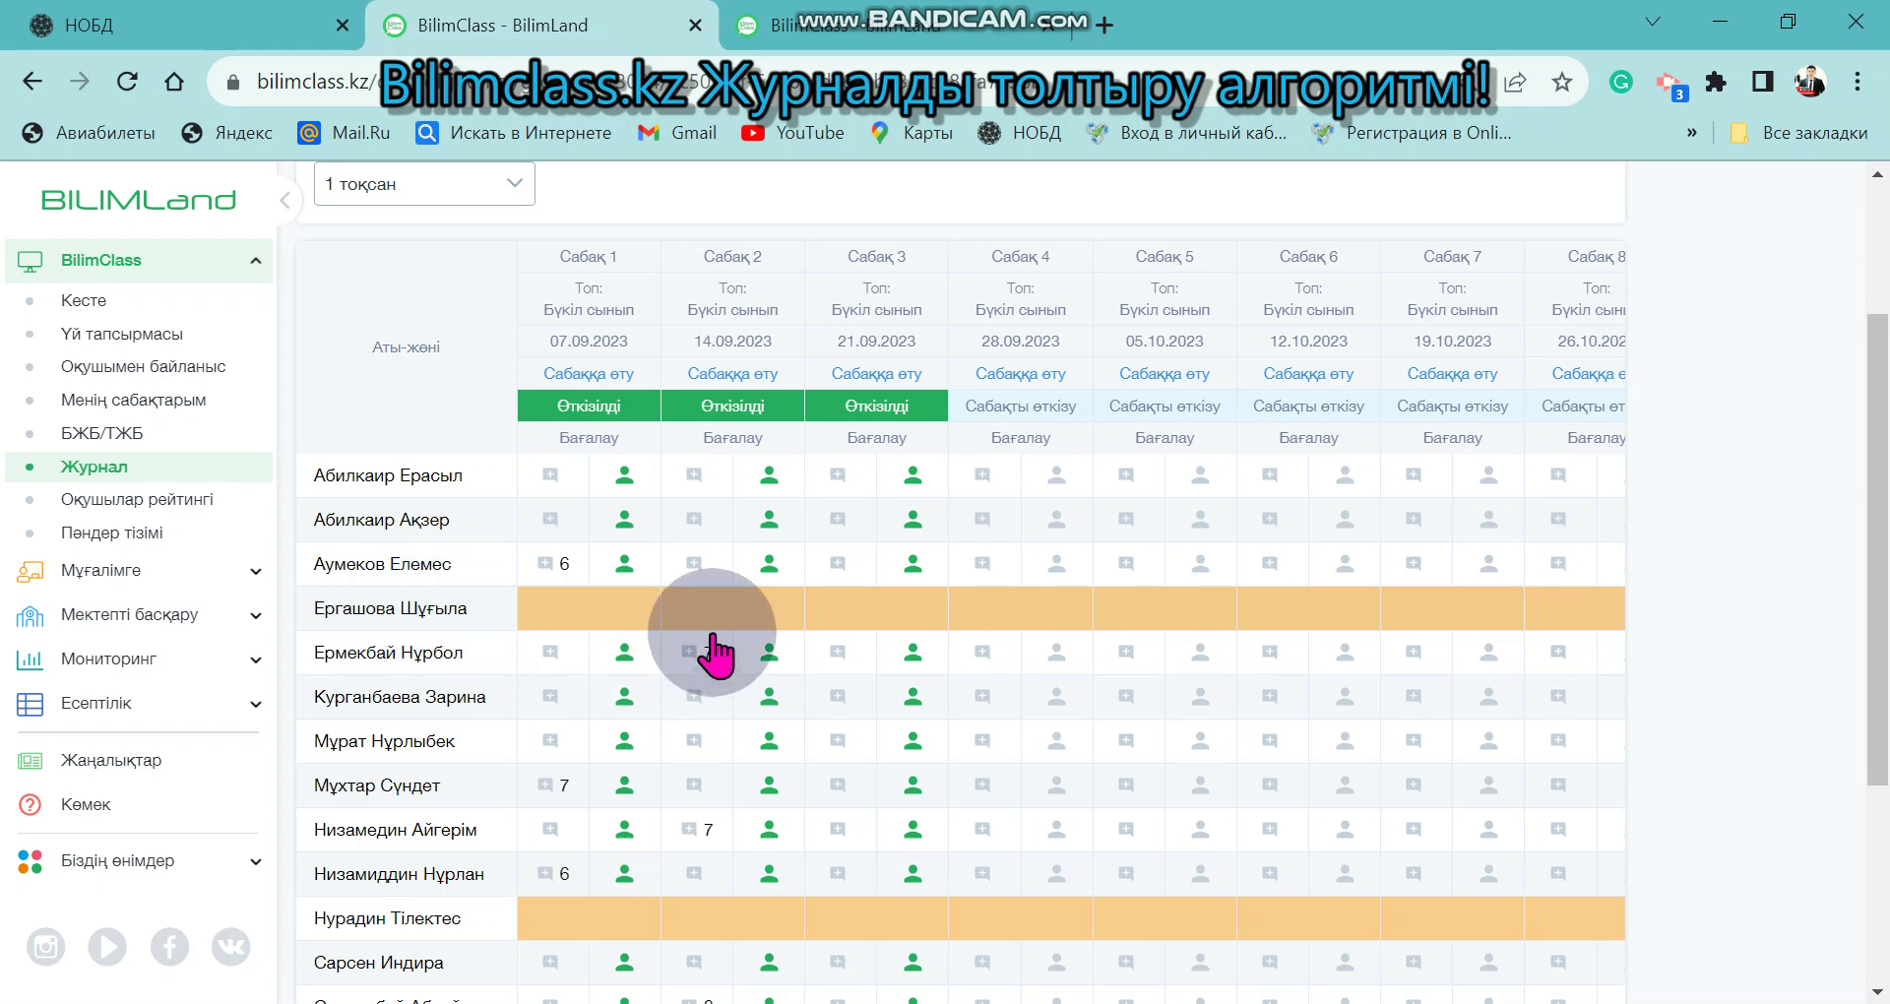
pyautogui.moveTo(1442, 621)
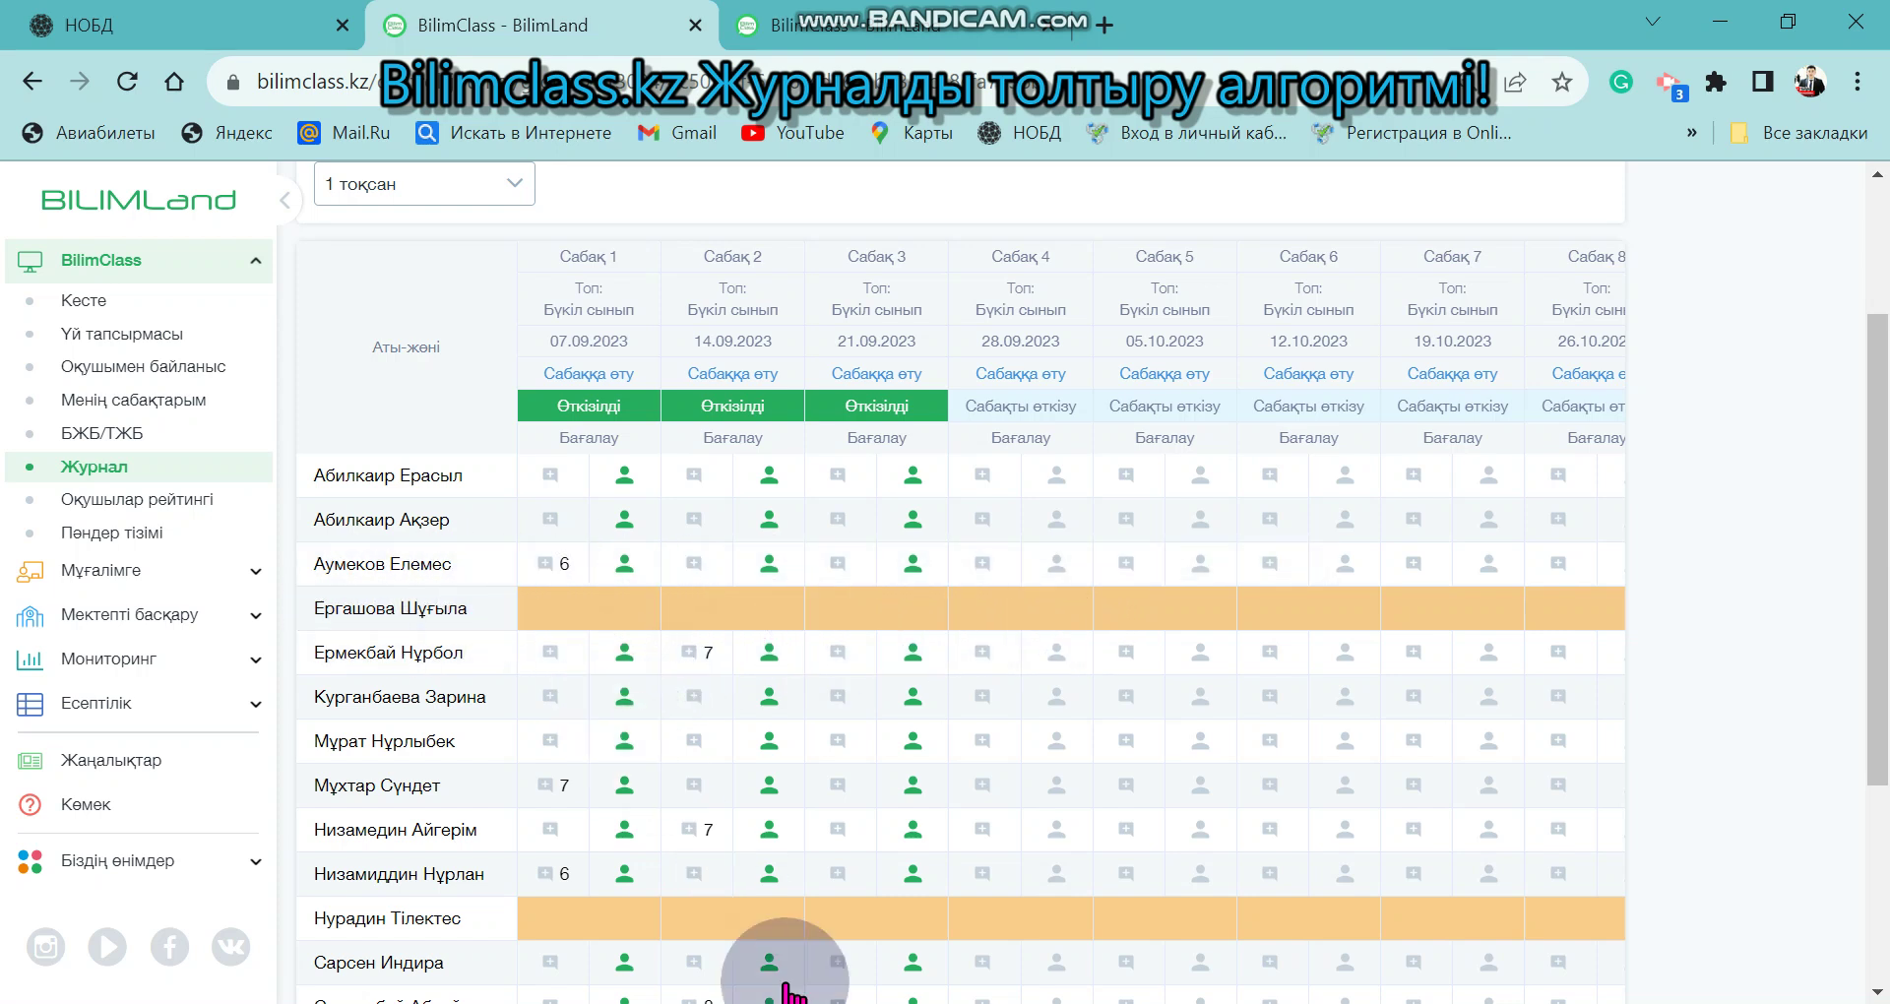
pyautogui.scroll(-1, 902, 896)
pyautogui.scroll(-2, 906, 886)
pyautogui.scroll(4, 916, 610)
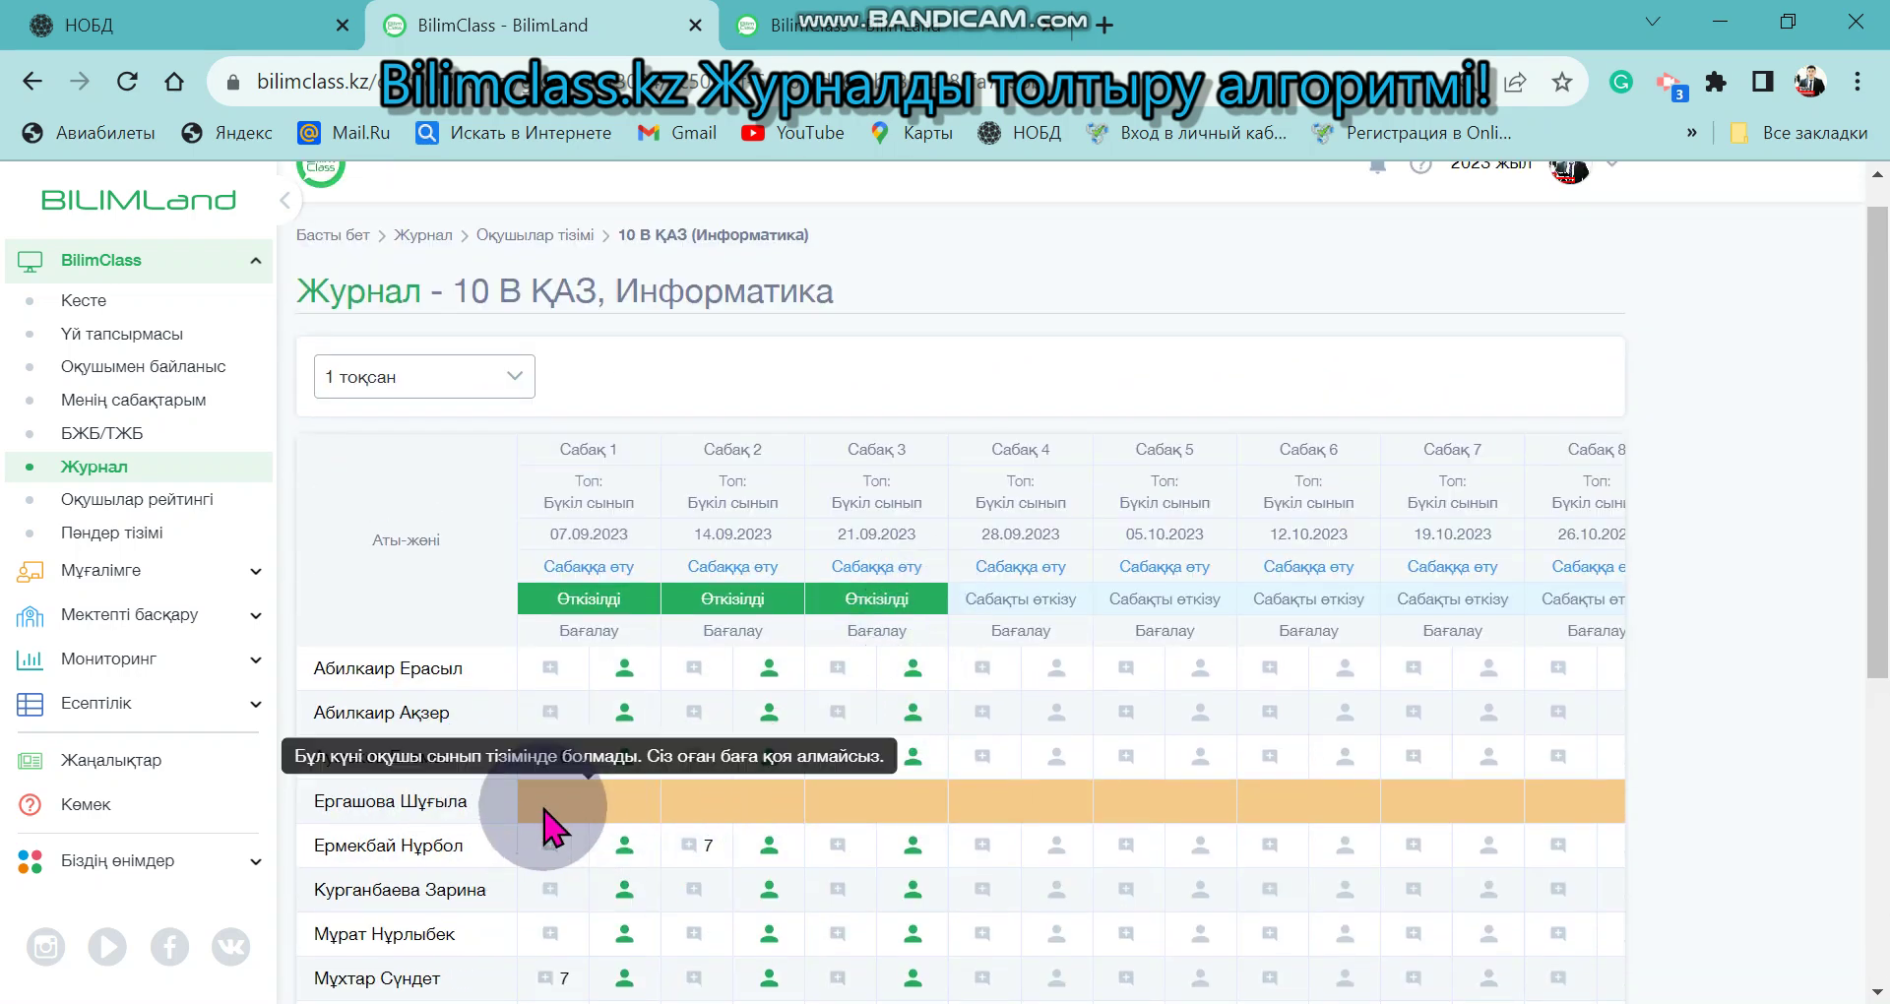
# Open the 07.09.2023 lesson from the 10 В journal and look over its student grades and attendance
pyautogui.click(608, 586)
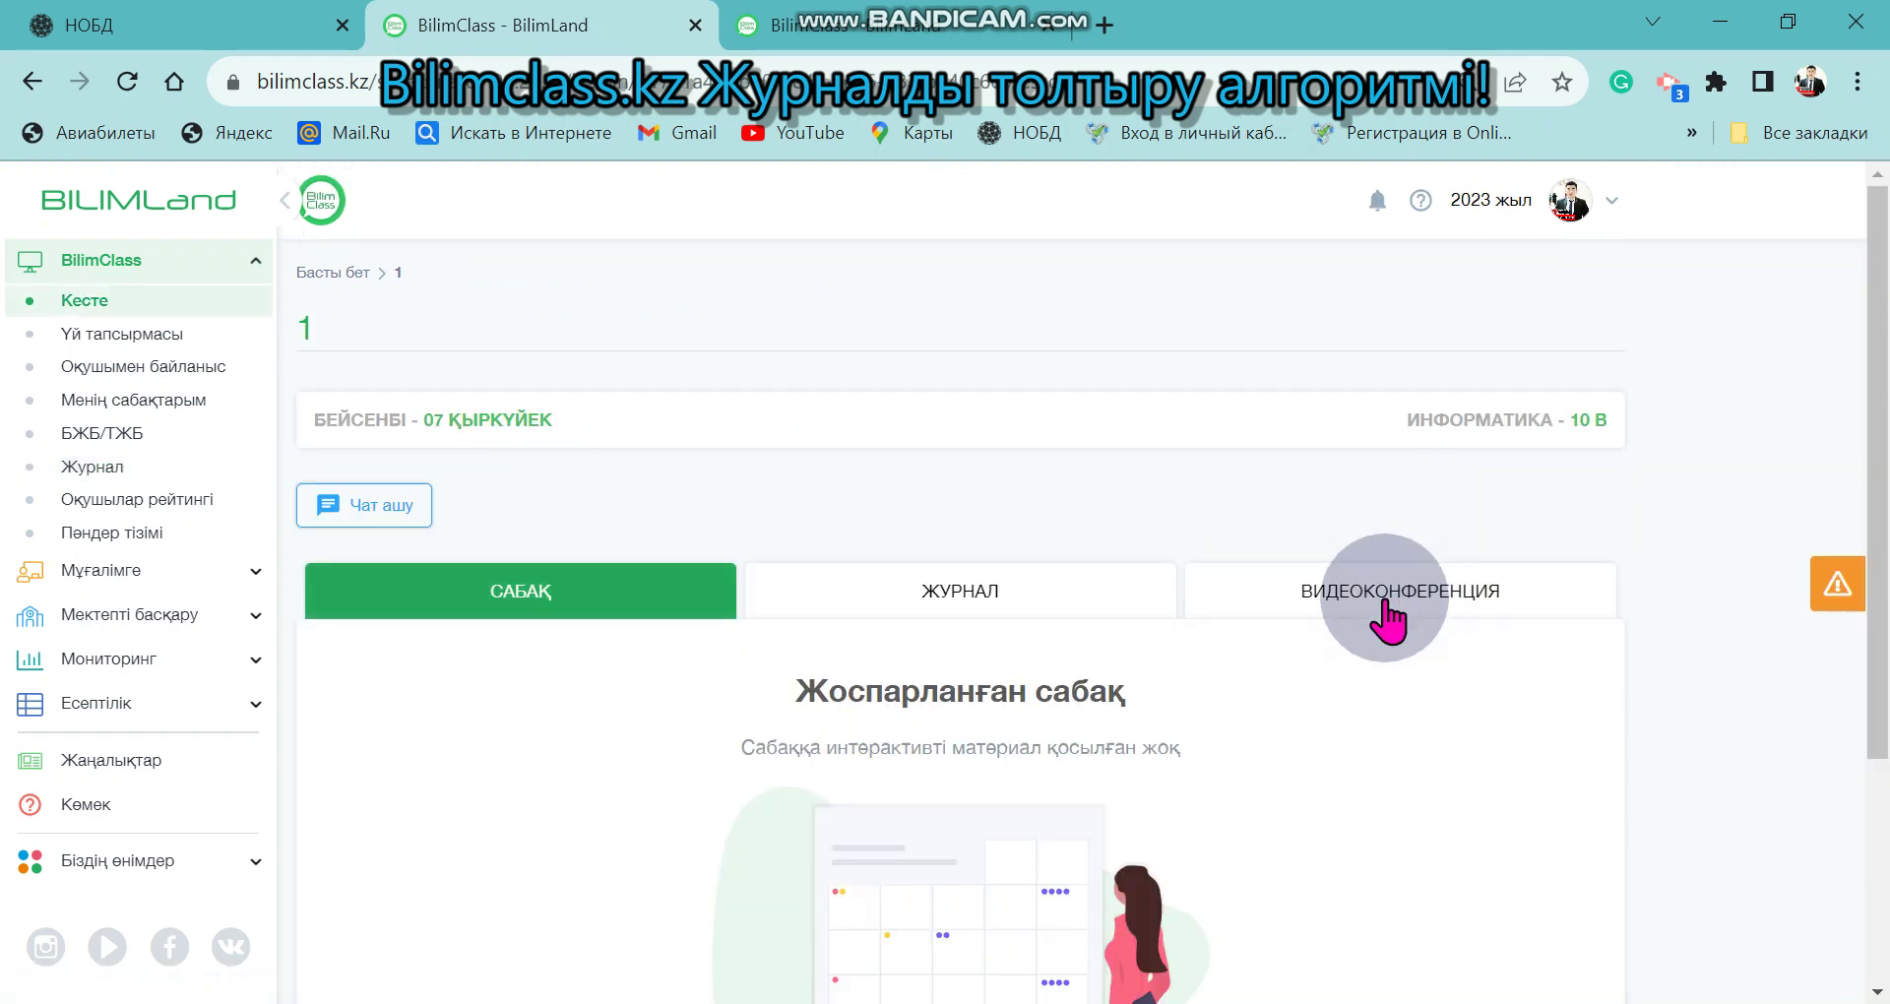
pyautogui.click(1032, 595)
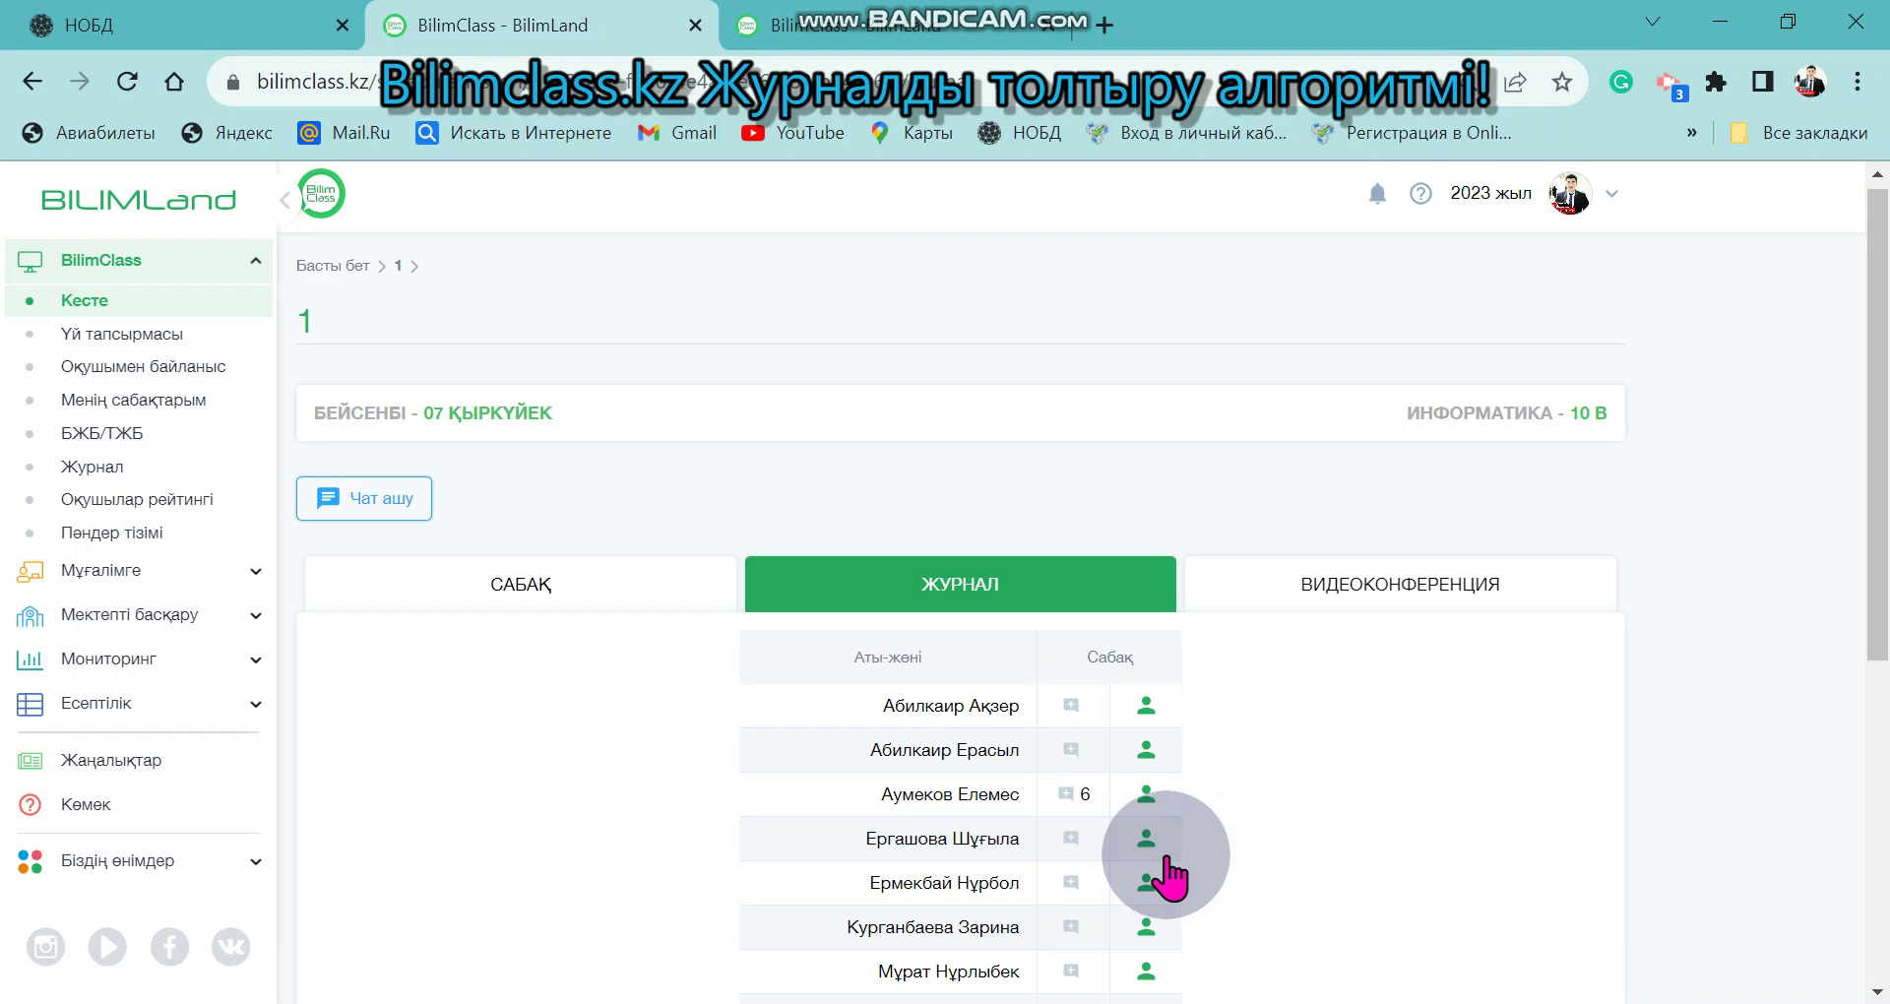
pyautogui.scroll(-6, 1167, 877)
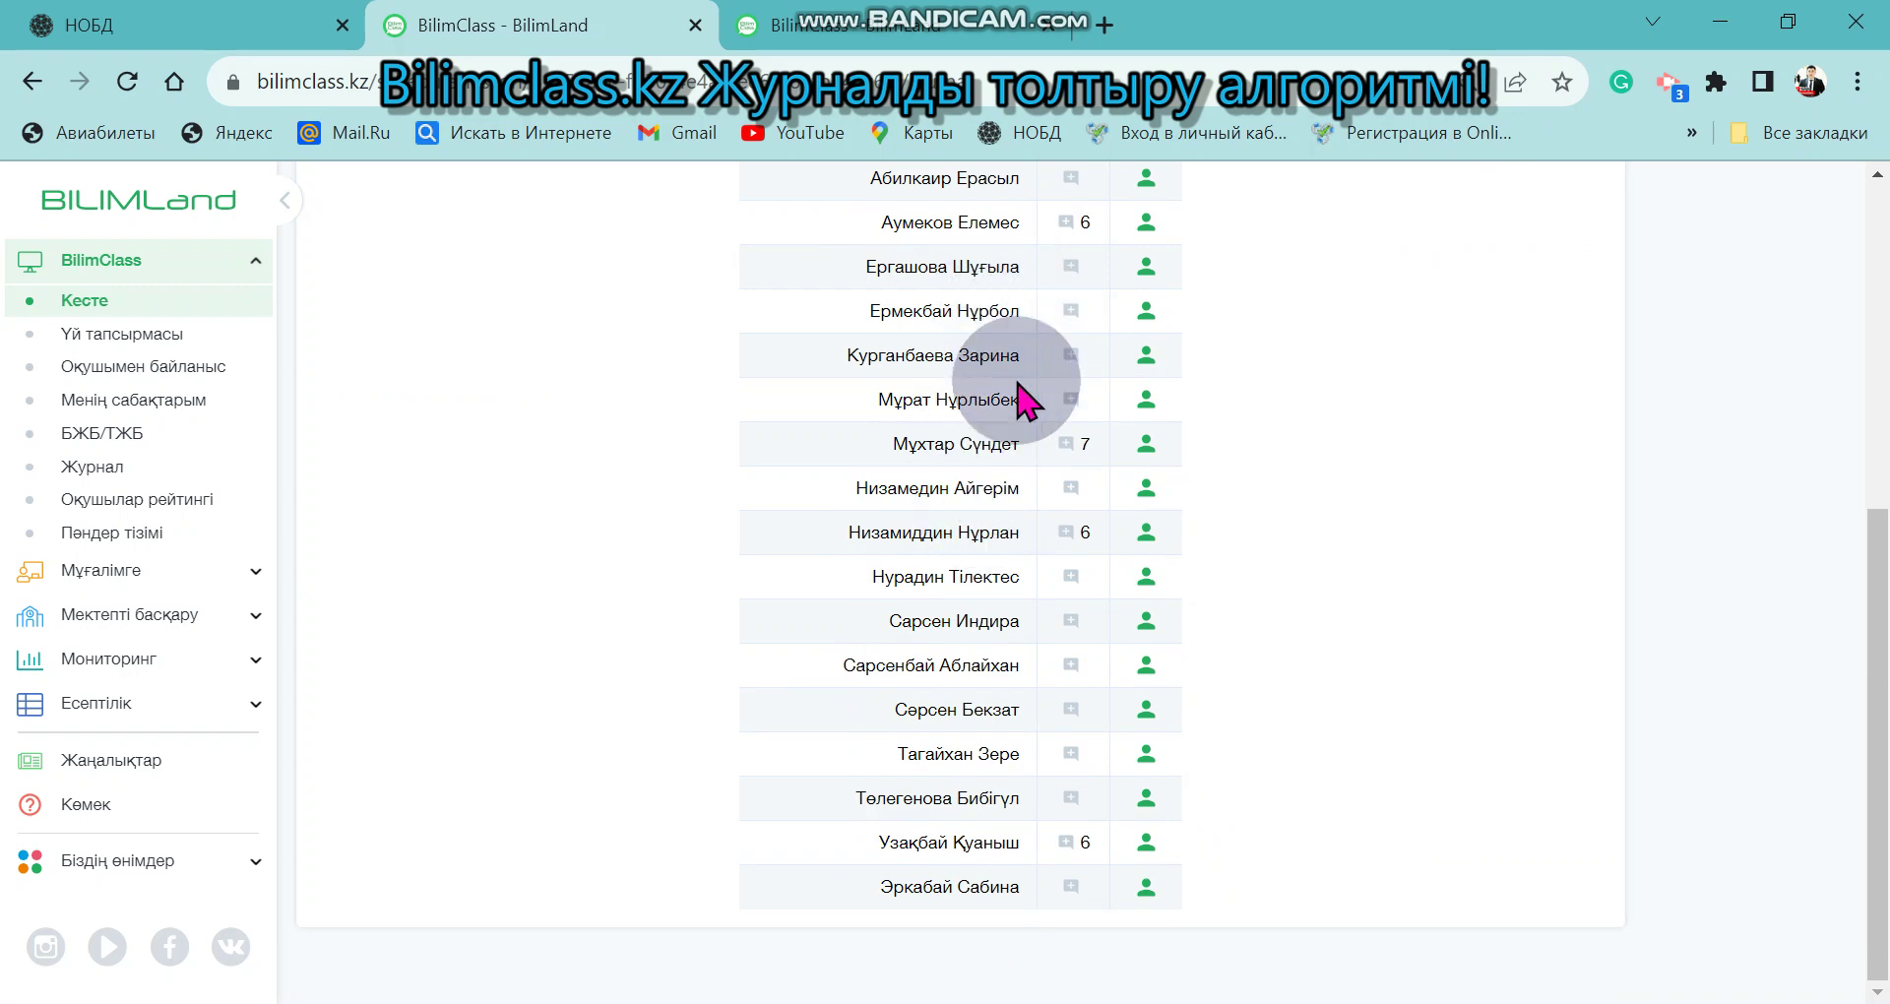
pyautogui.scroll(6, 899, 536)
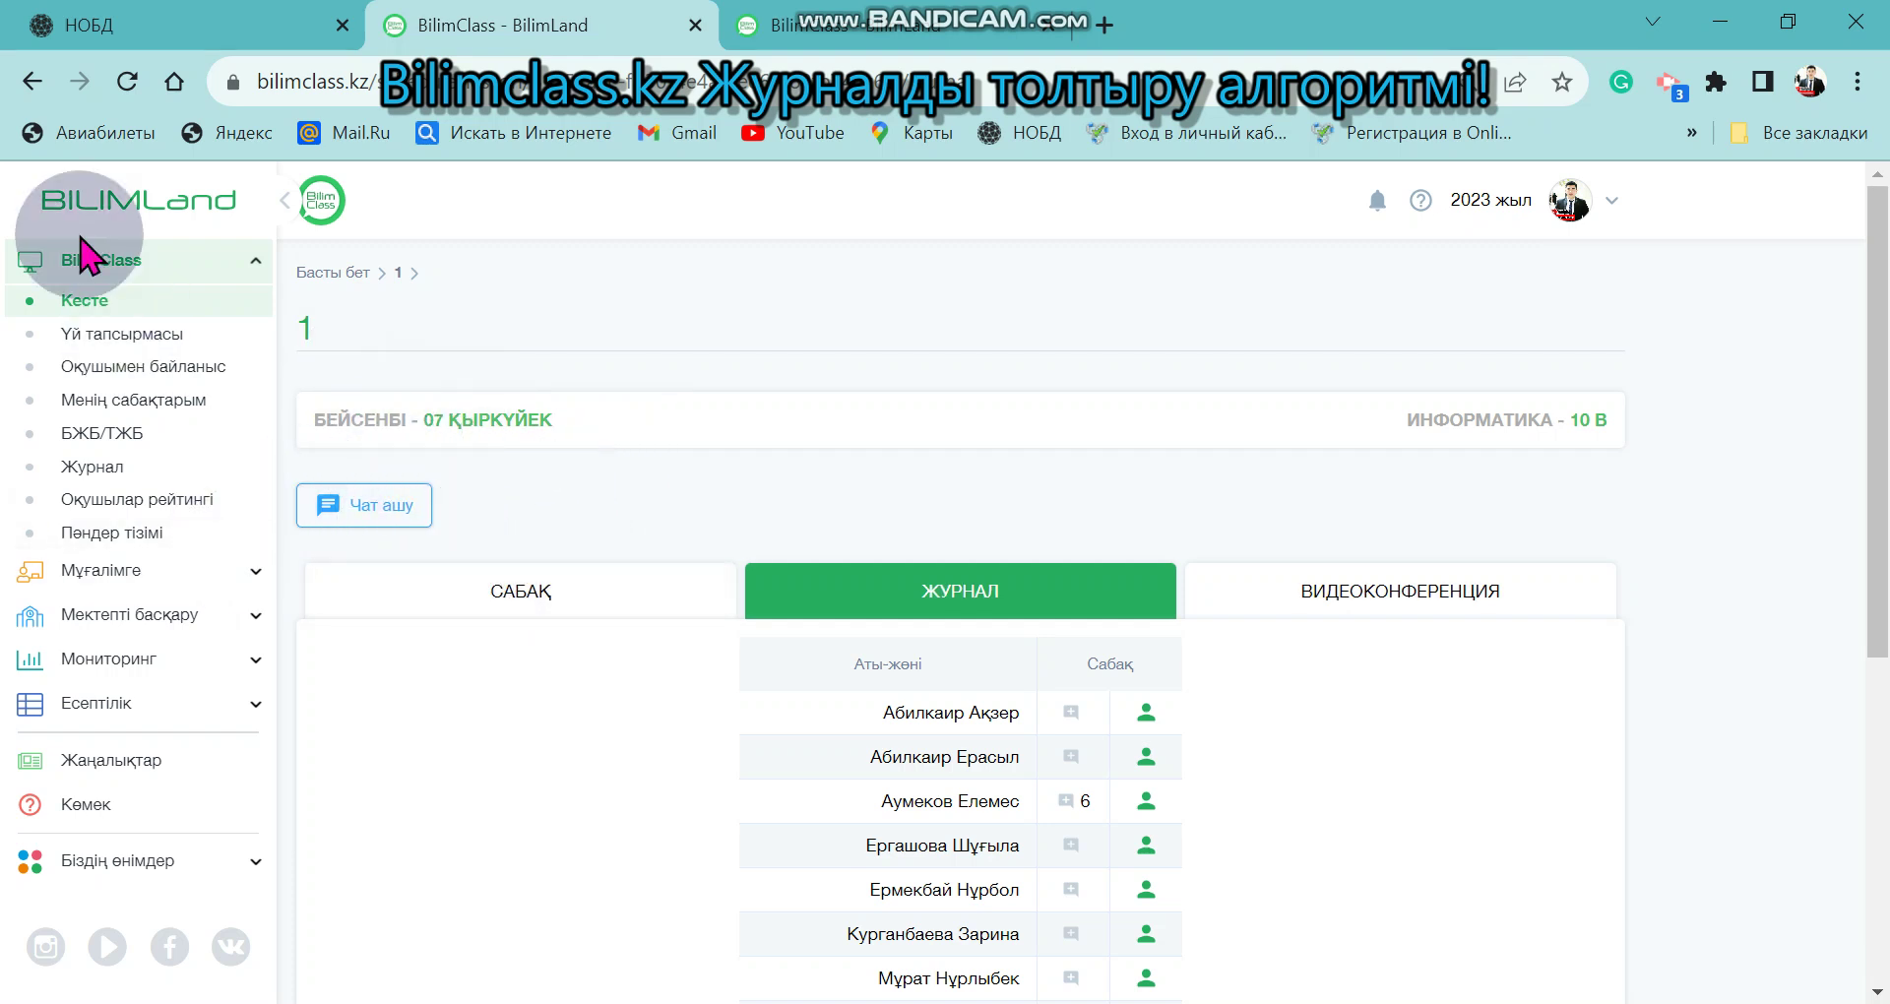
# Go back from the 07.09.2023 lesson's journal to its Сабақ page
pyautogui.click(126, 258)
pyautogui.click(126, 258)
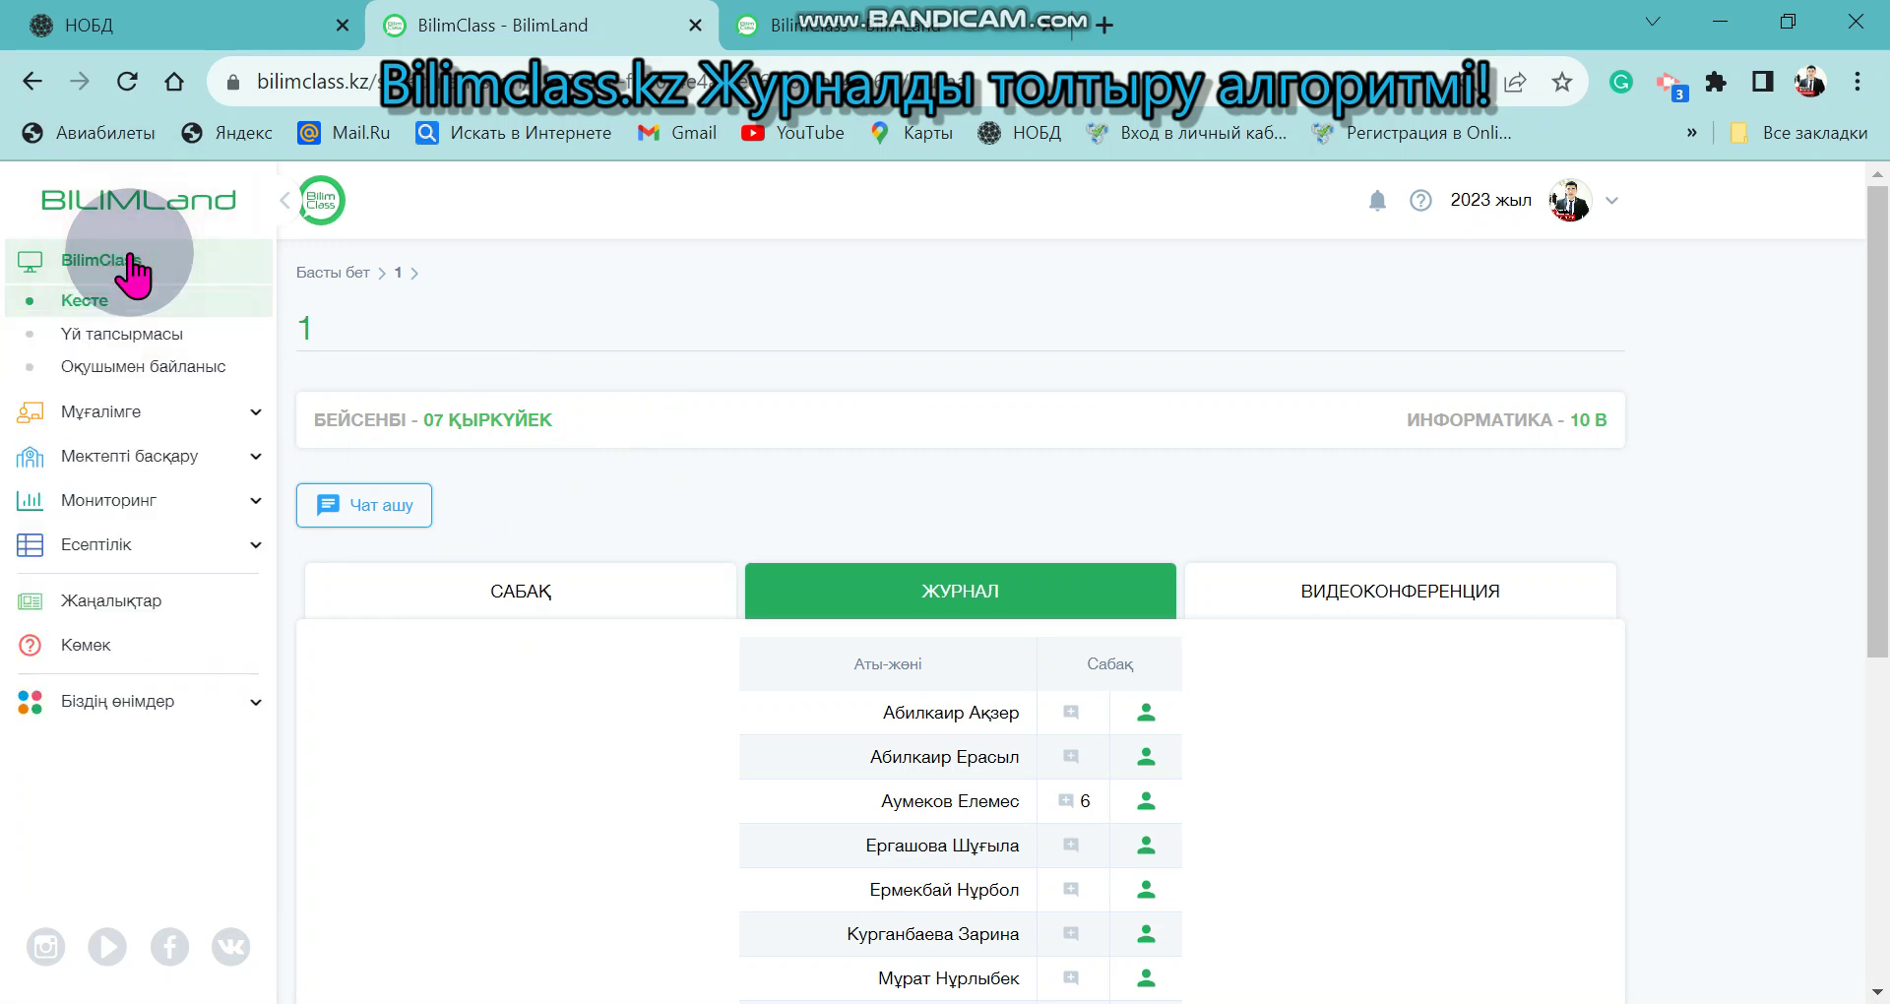
pyautogui.click(25, 91)
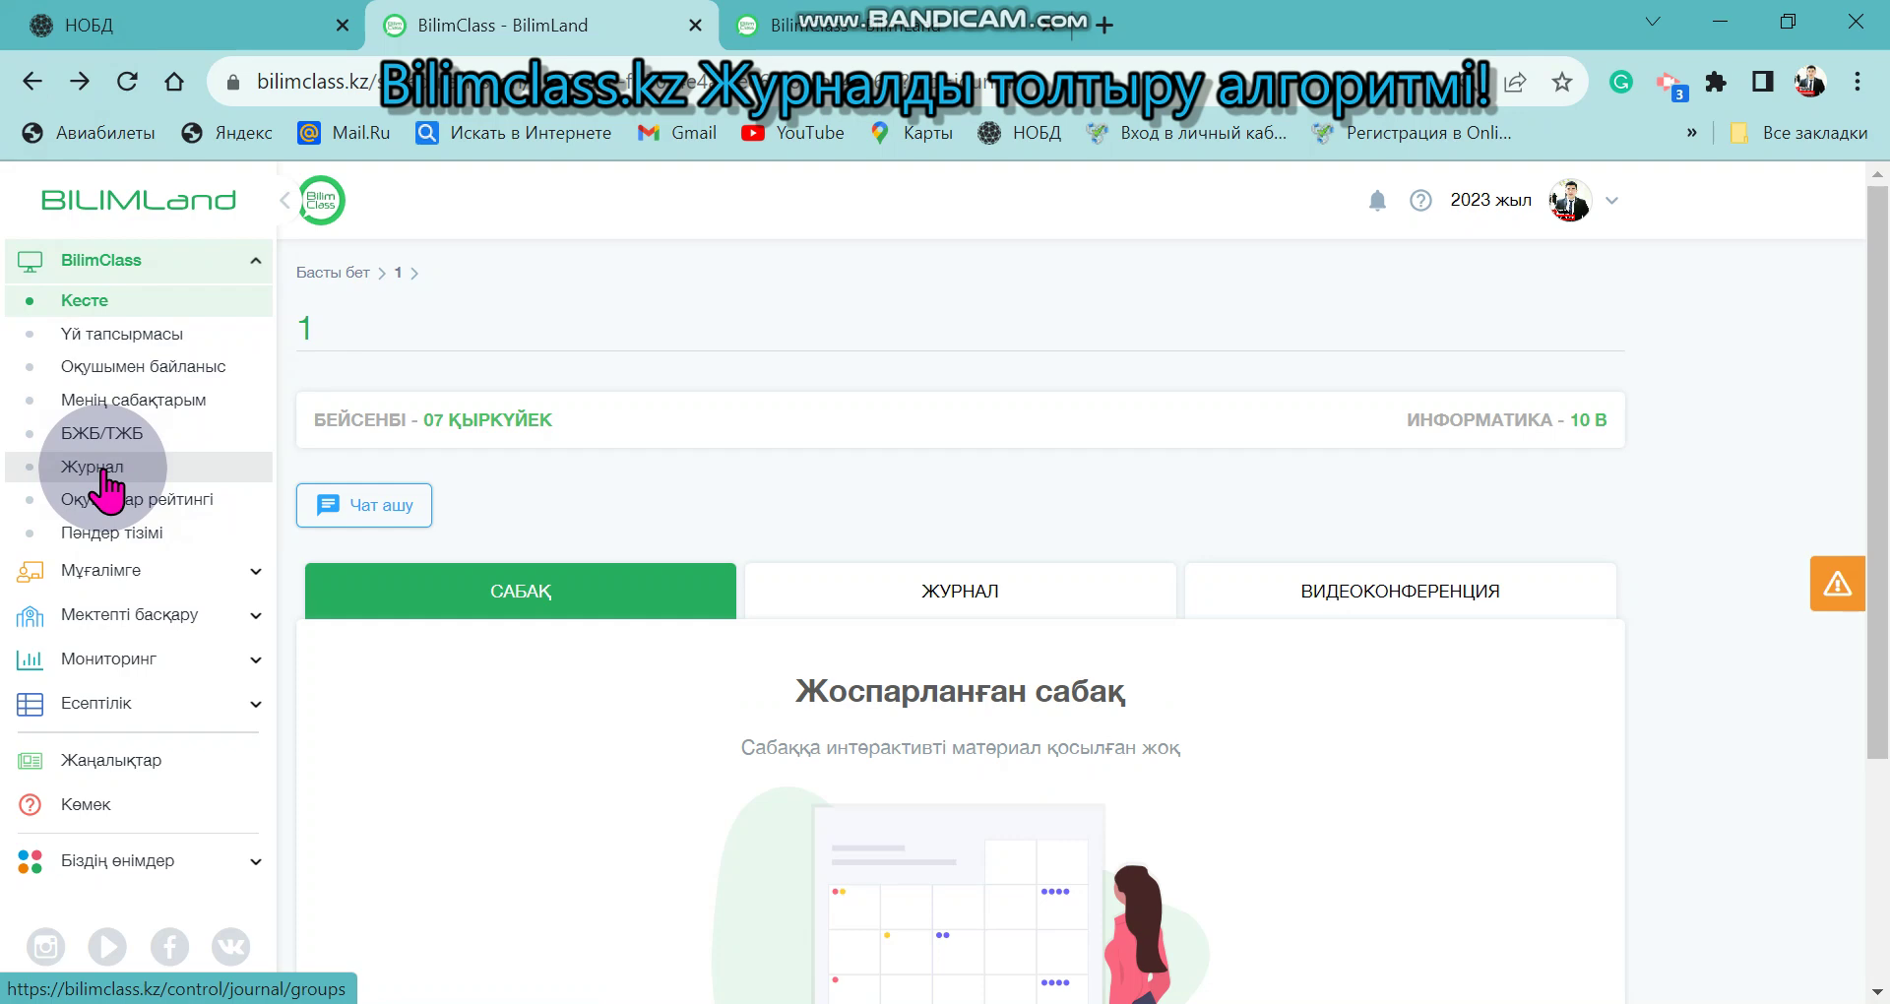
# Return to the general Журнал section and filter its class list to 10 Сыныптар
pyautogui.click(102, 470)
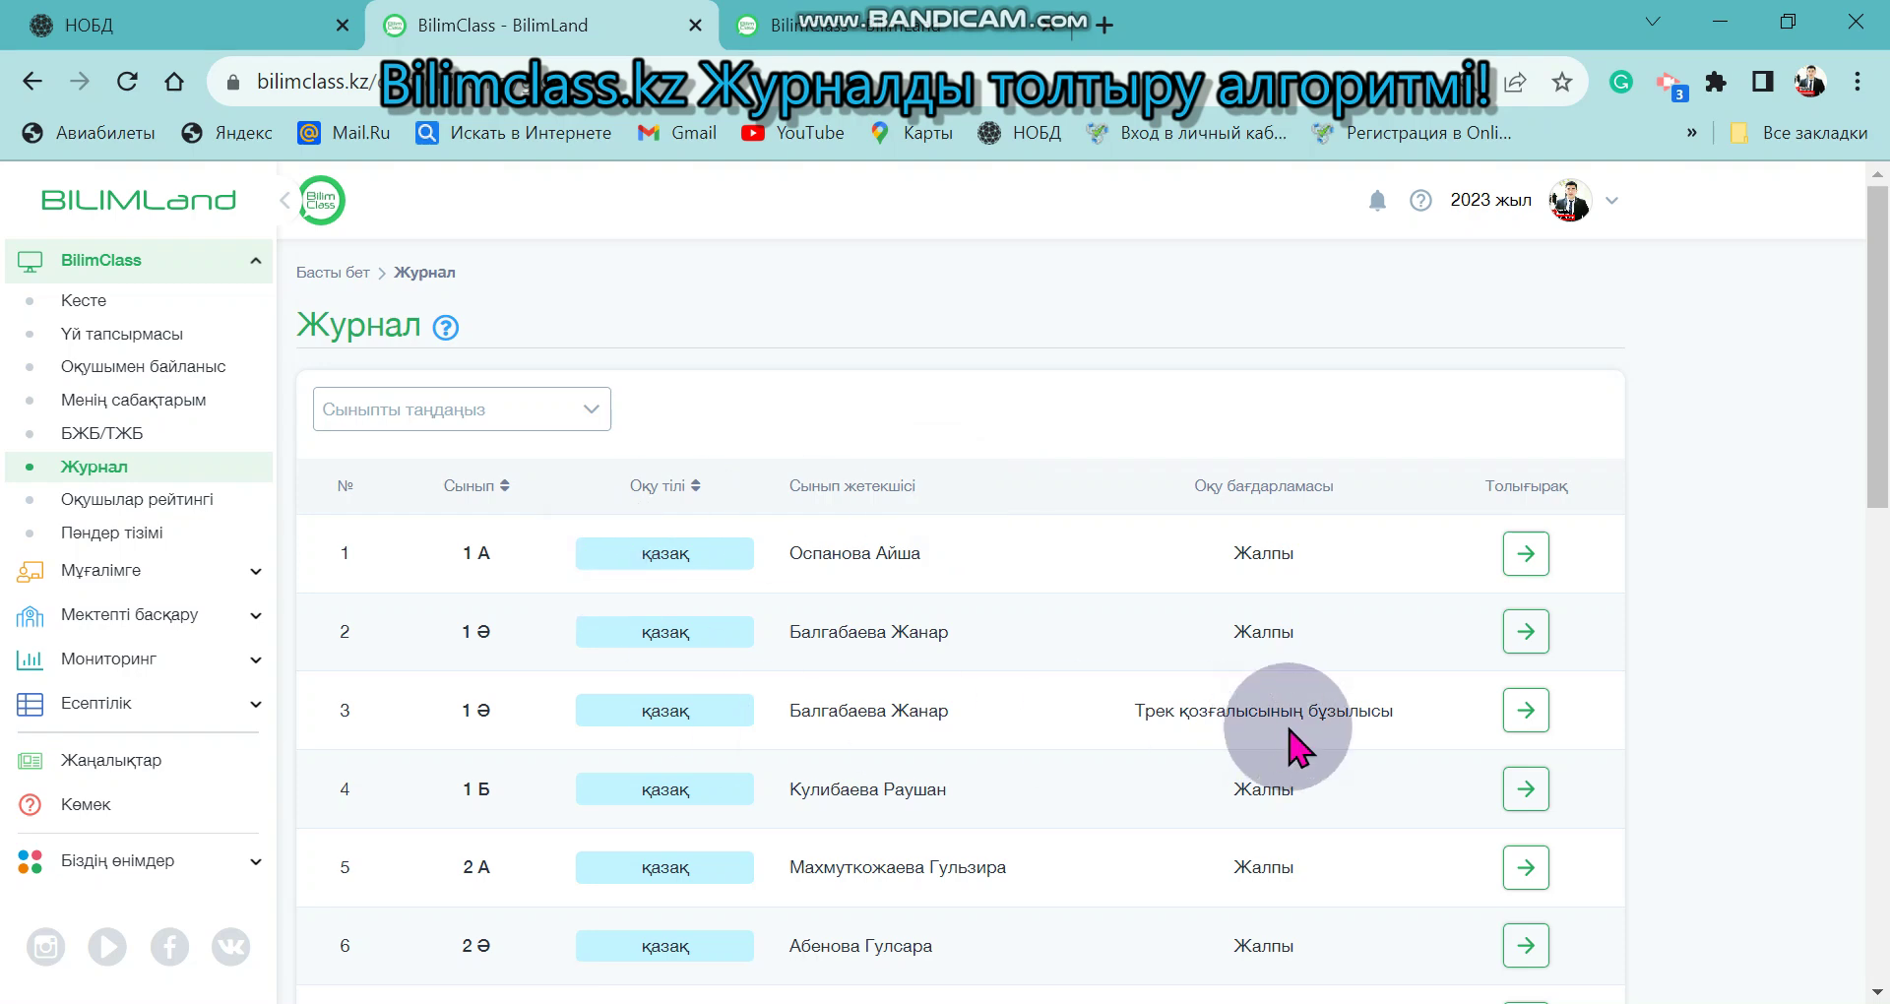
pyautogui.scroll(-10, 1181, 778)
pyautogui.scroll(-3, 780, 696)
pyautogui.scroll(15, 408, 478)
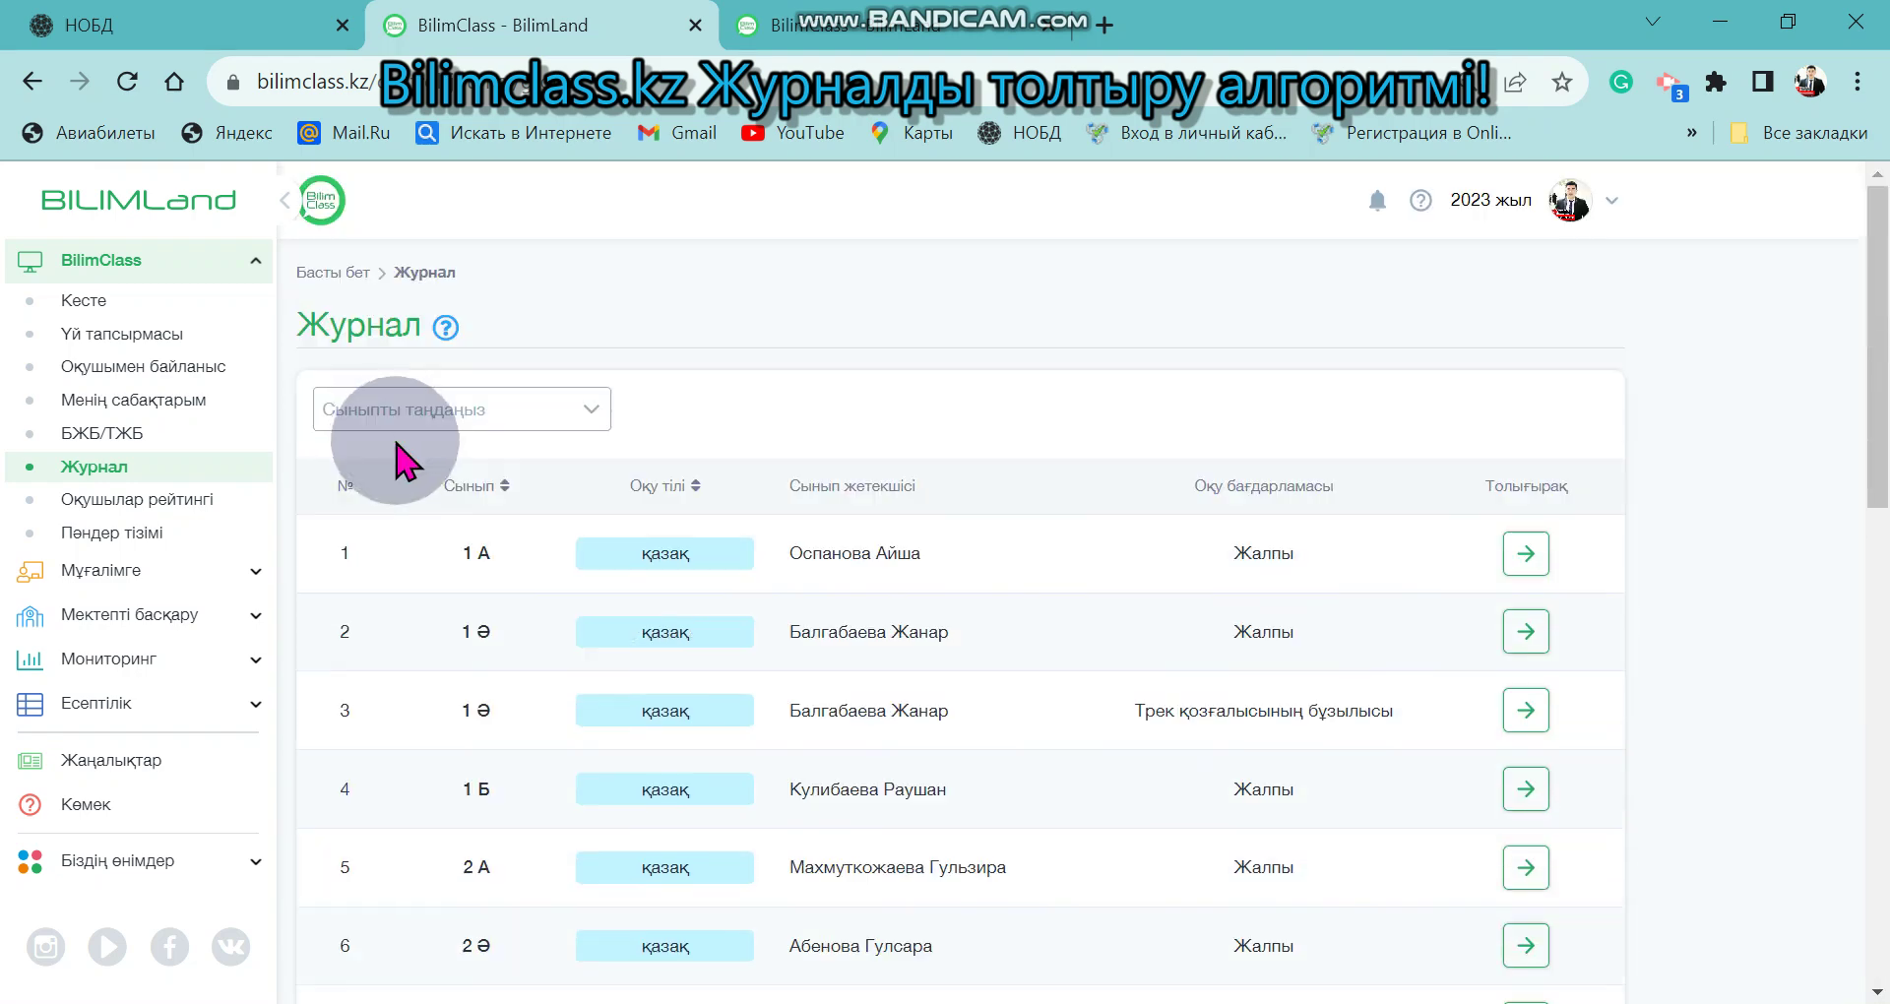
pyautogui.click(394, 404)
pyautogui.click(422, 499)
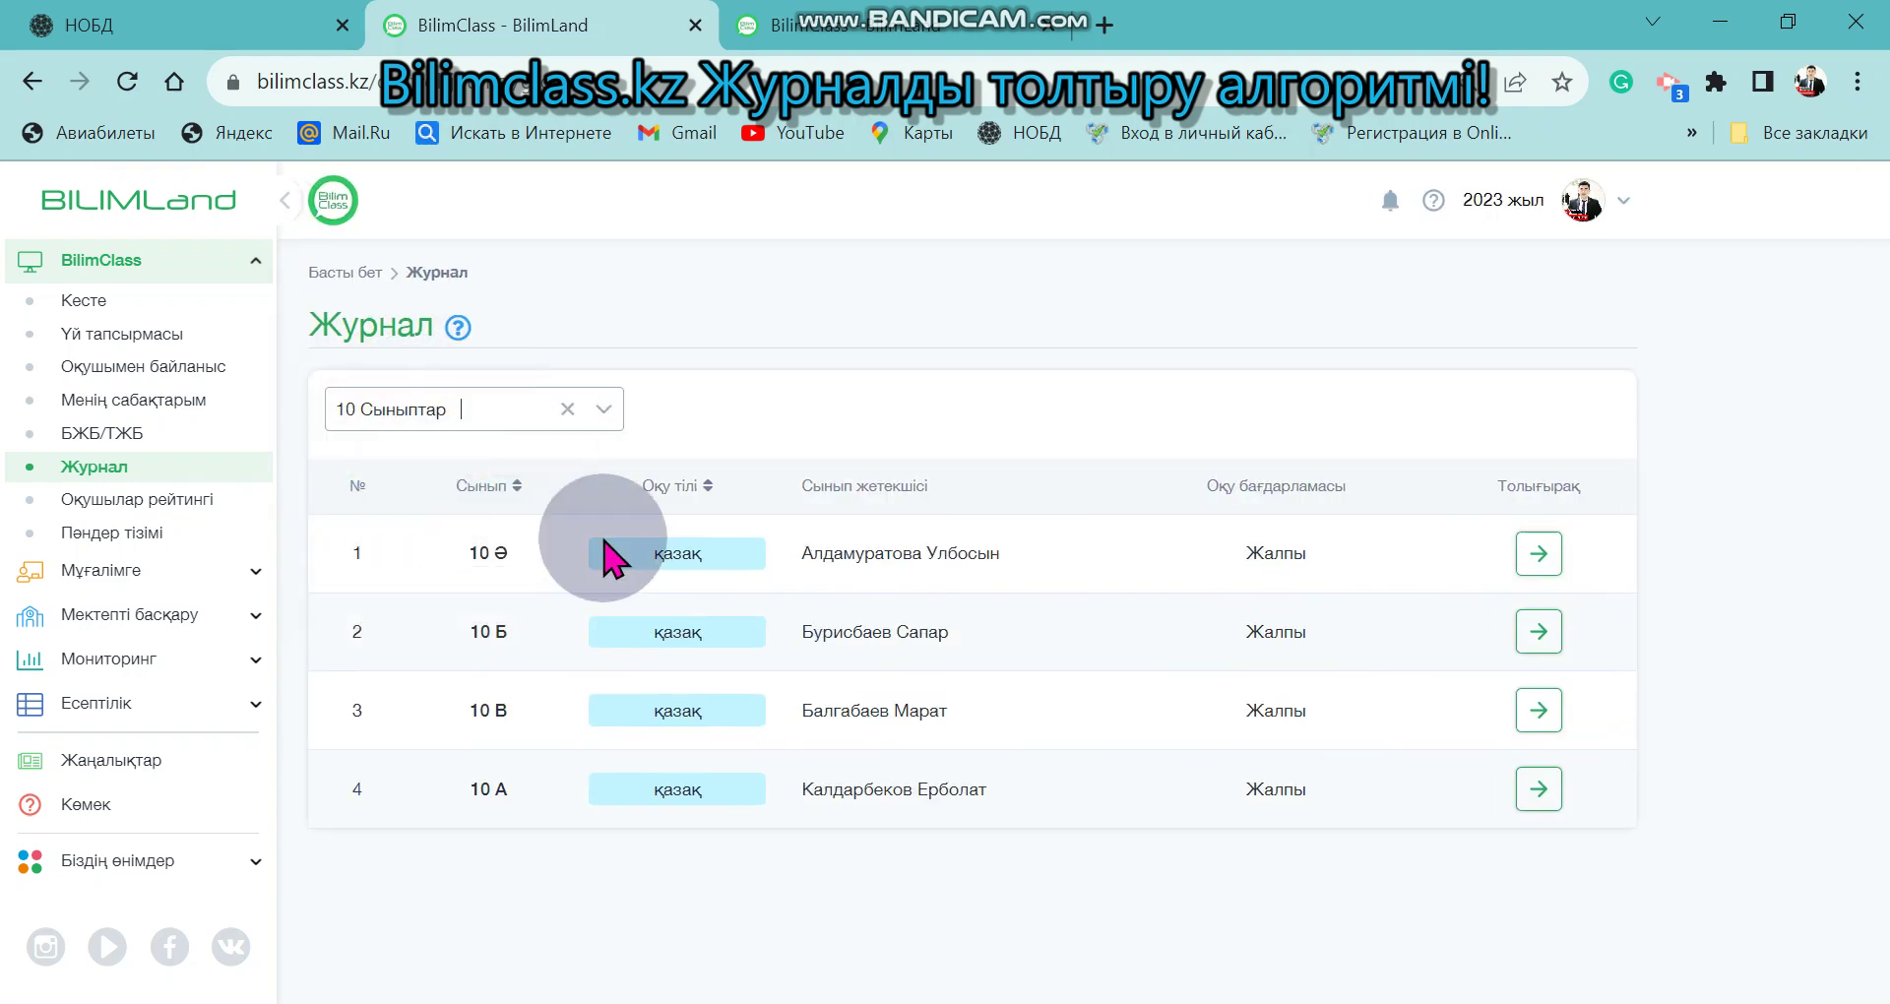
# Open class 10 В's Информатика journal and review the students' grades and attendance across the 1 тоқсан lessons
pyautogui.click(1538, 710)
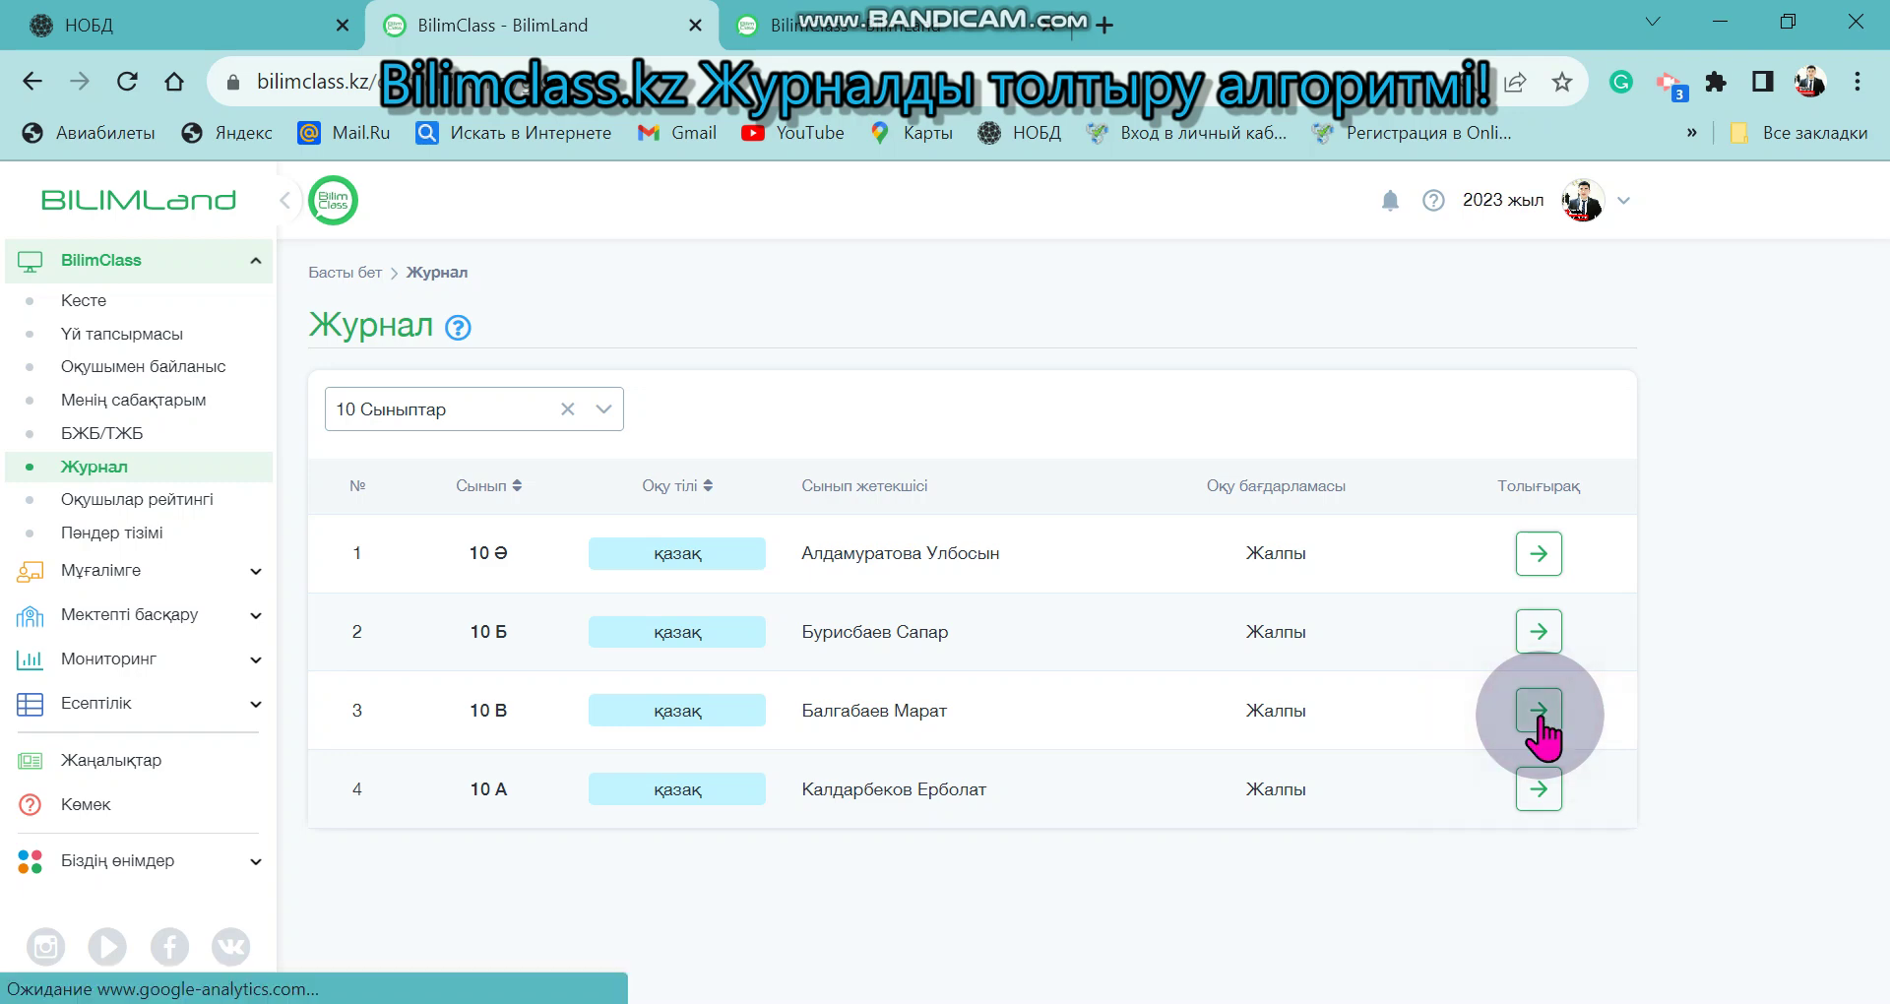
pyautogui.scroll(-10, 1300, 749)
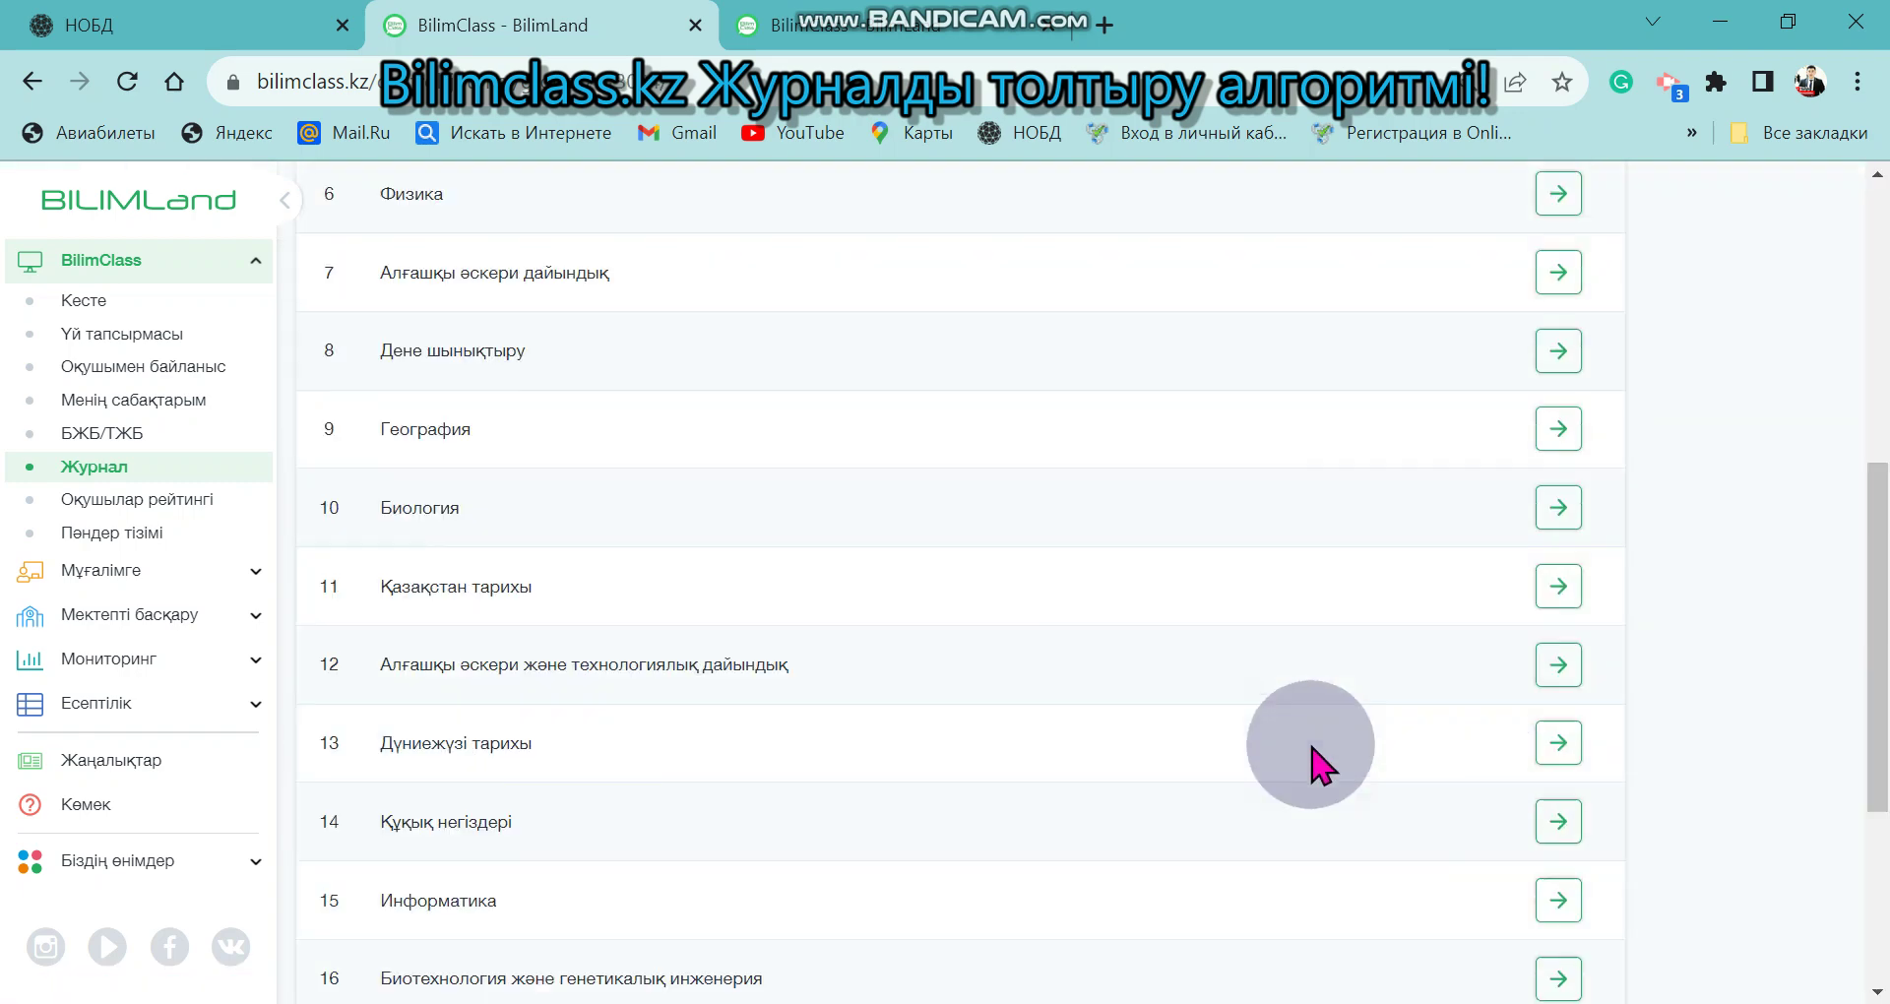
pyautogui.click(1558, 497)
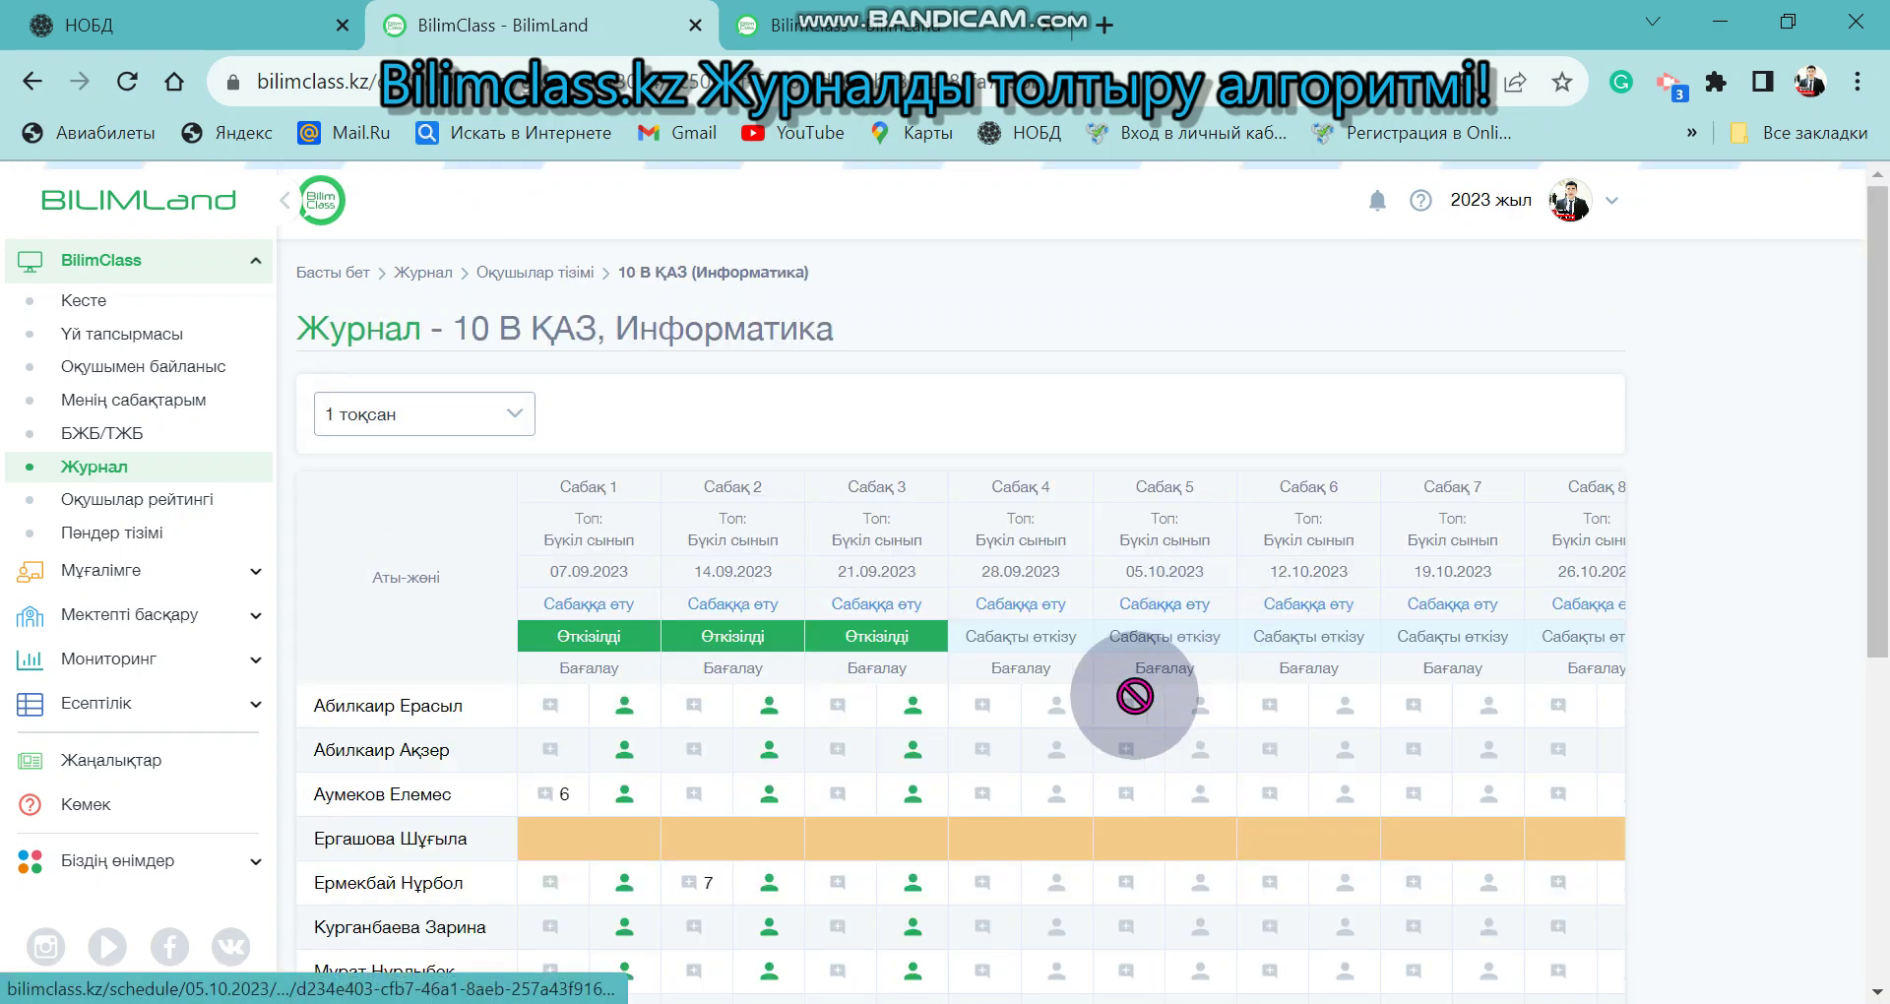
pyautogui.moveTo(1880, 497); pyautogui.dragTo(1880, 701)
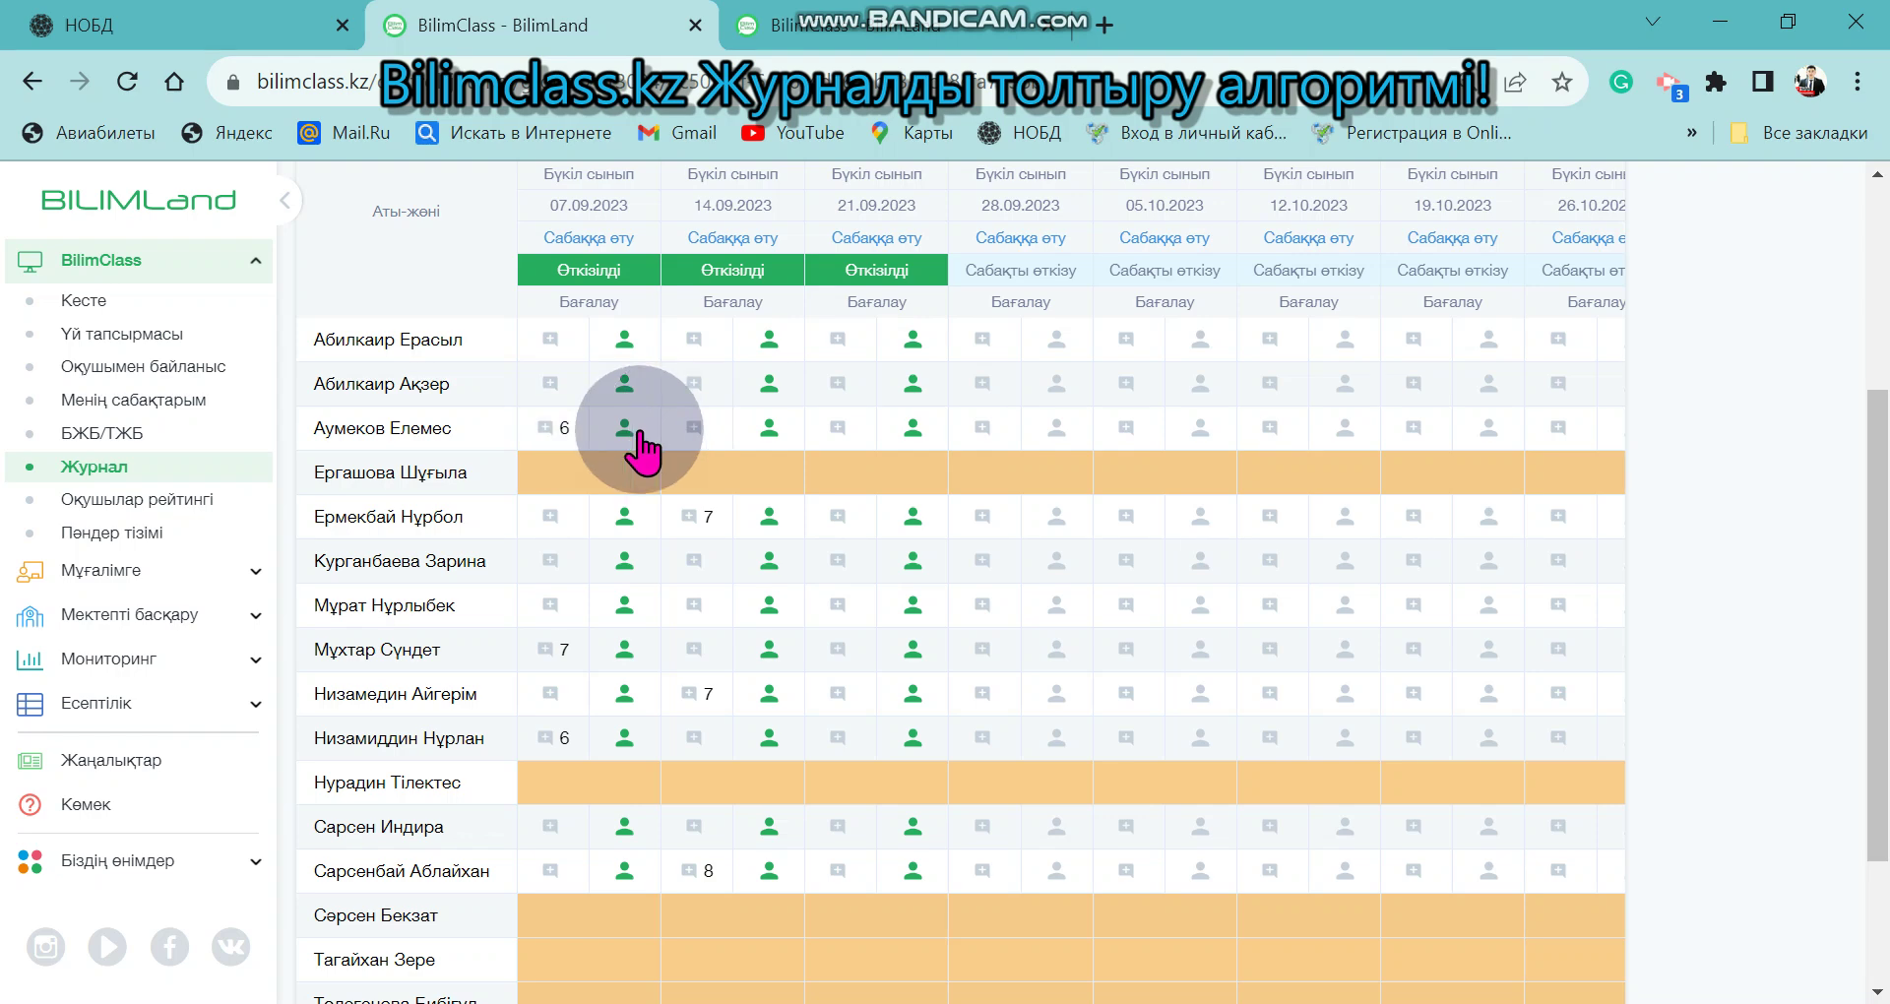
pyautogui.moveTo(1876, 540); pyautogui.dragTo(1876, 414)
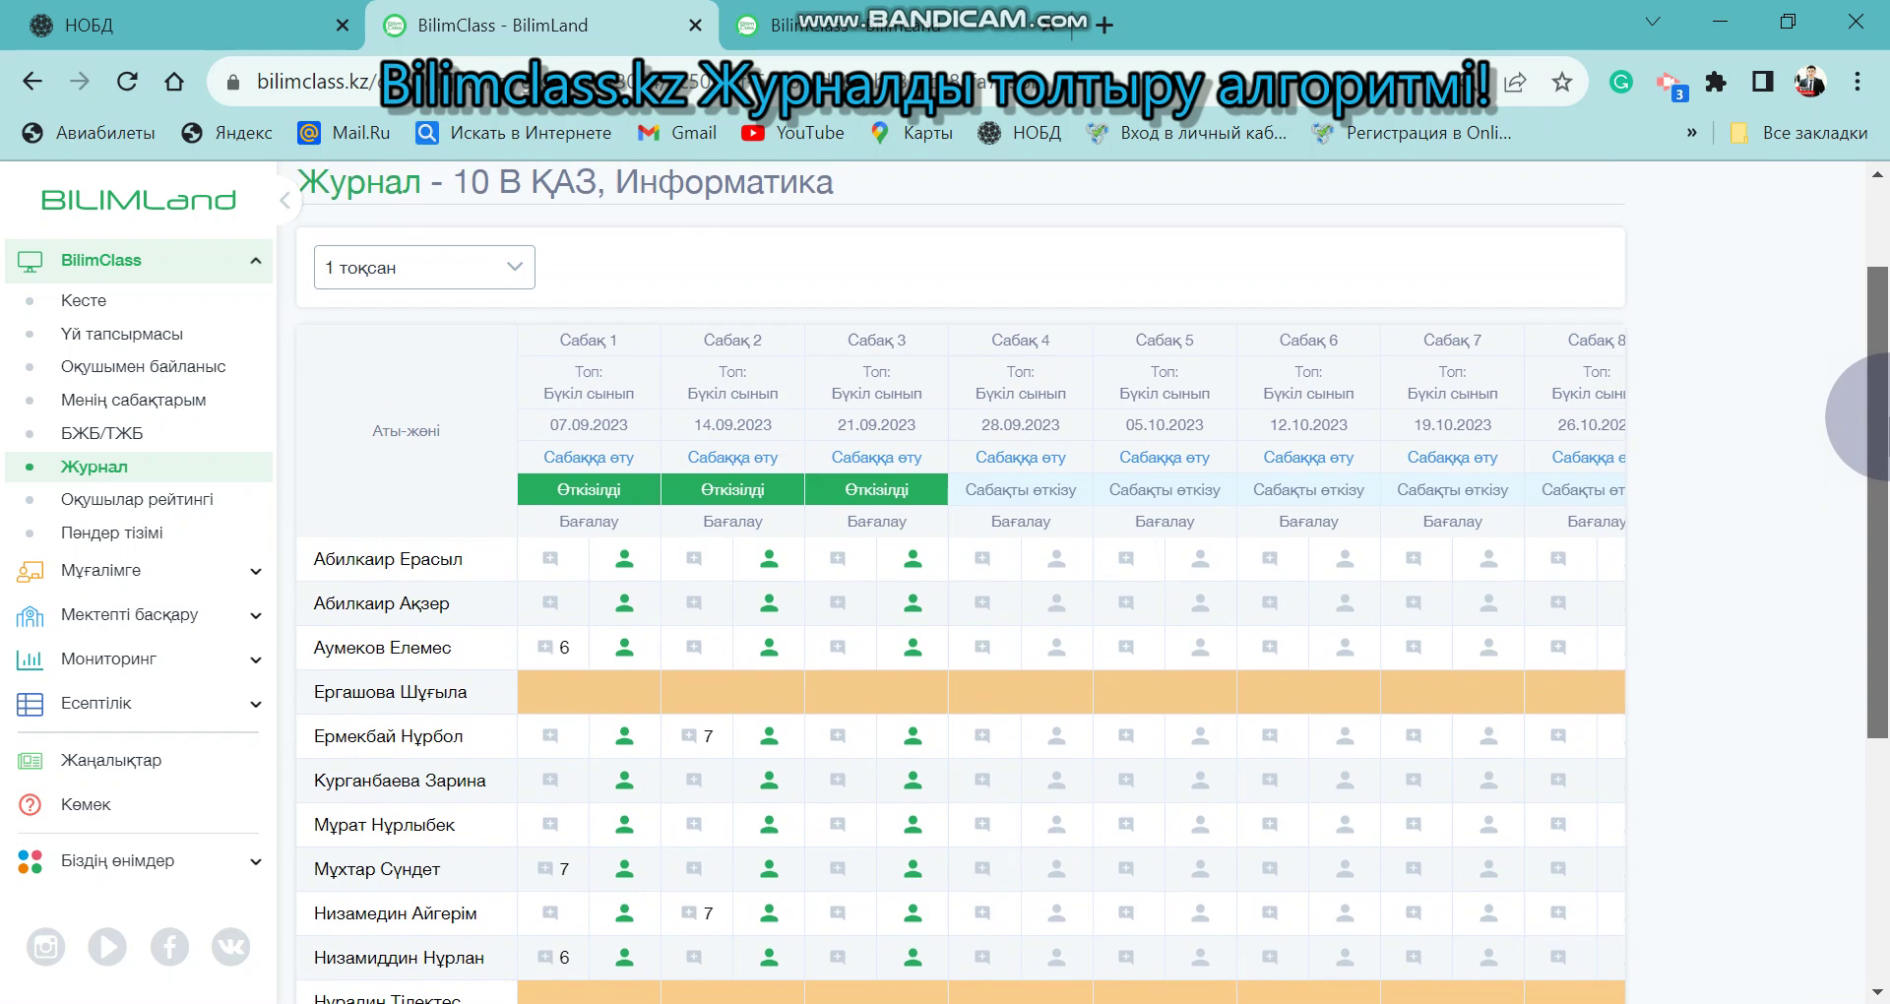